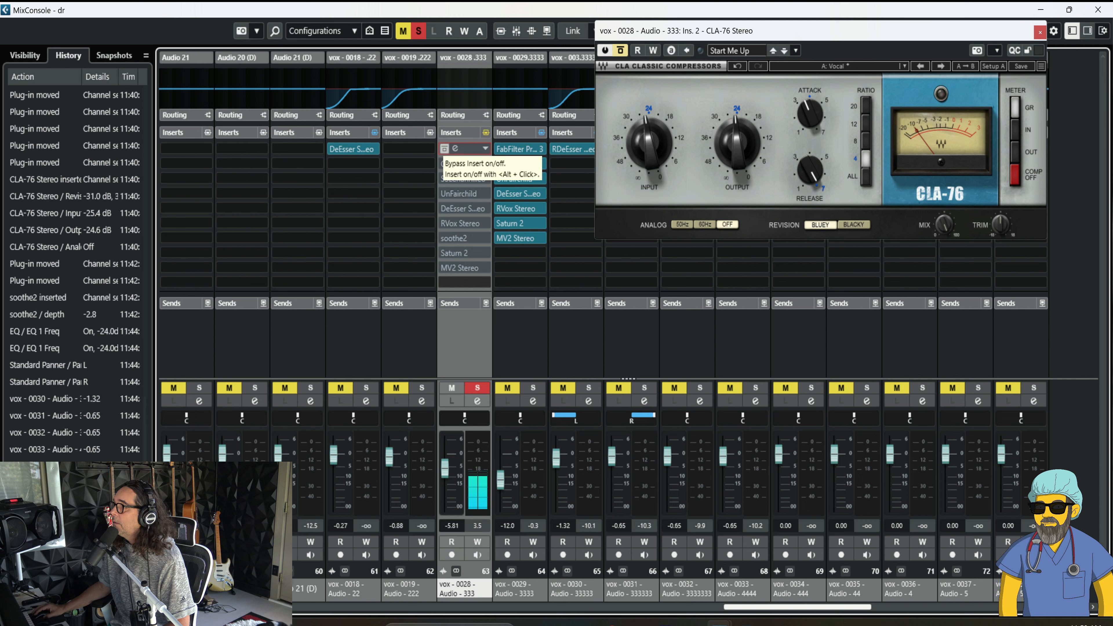
# Activate the FabFilter Pro-Q 3, CLA-76 and SSLChannel inserts on the vox - 0028 channel
pyautogui.click(444, 149)
pyautogui.click(444, 163)
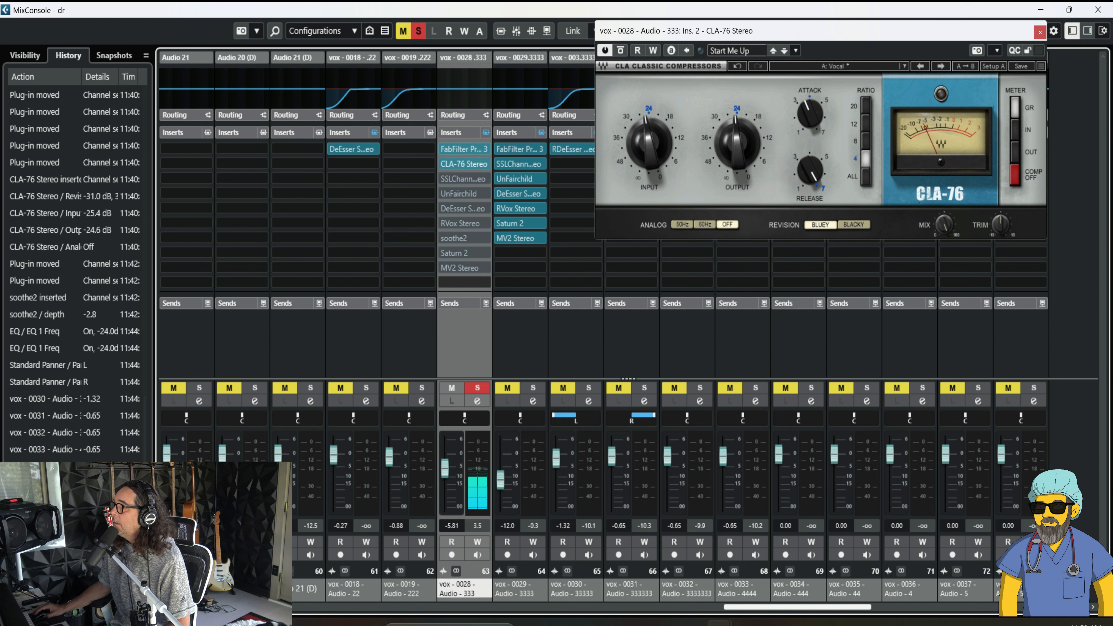
pyautogui.click(444, 179)
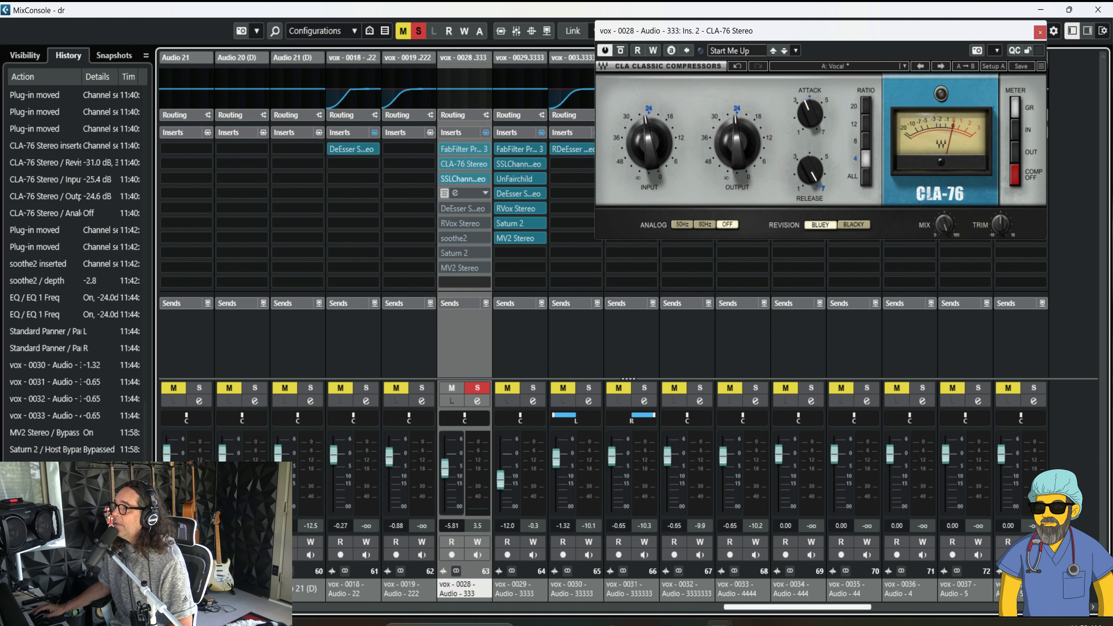
# Activate the UnFairchild insert on the vox - 0028 channel and review its compressor settings
pyautogui.click(445, 193)
pyautogui.click(455, 193)
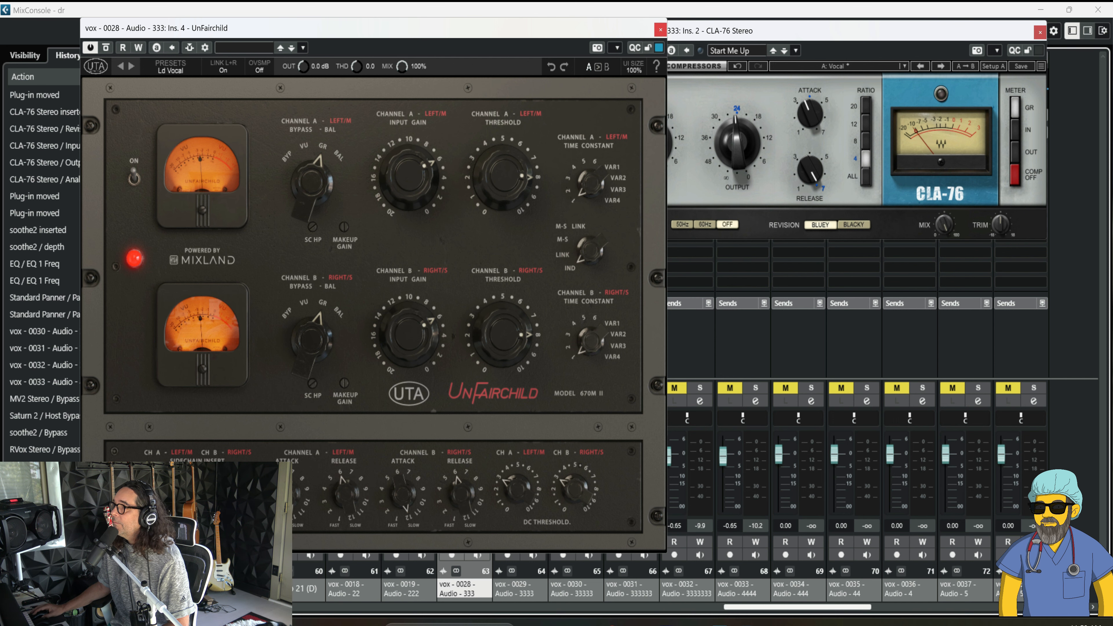
pyautogui.click(661, 30)
pyautogui.click(445, 194)
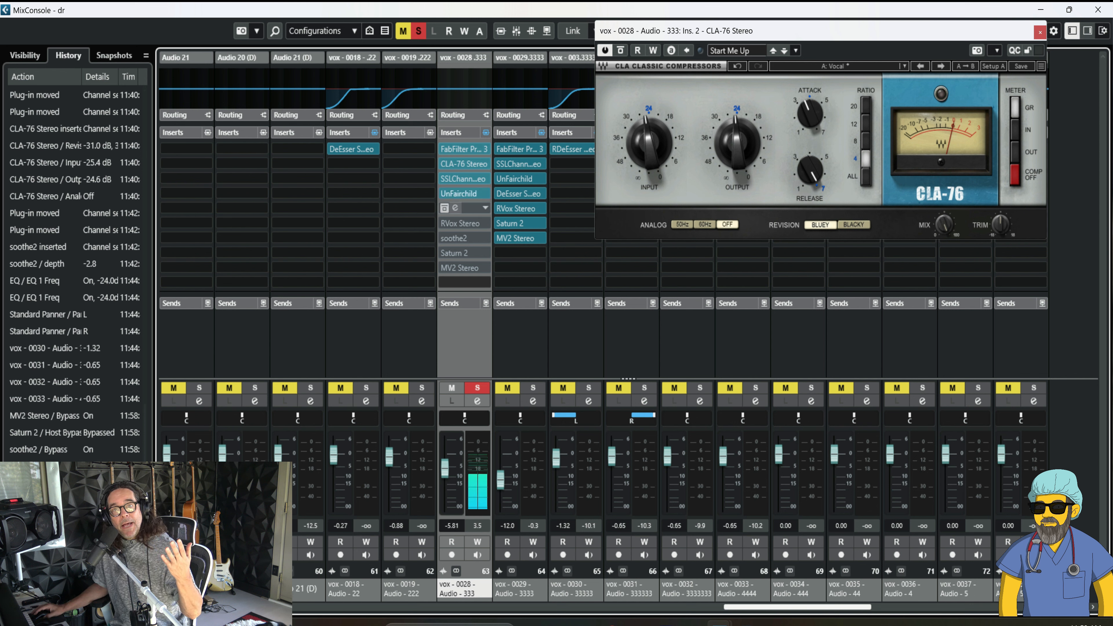
# Activate the DeEsser and RVox inserts on the vox - 0028 channel and review the RVox settings
pyautogui.click(444, 222)
pyautogui.click(445, 208)
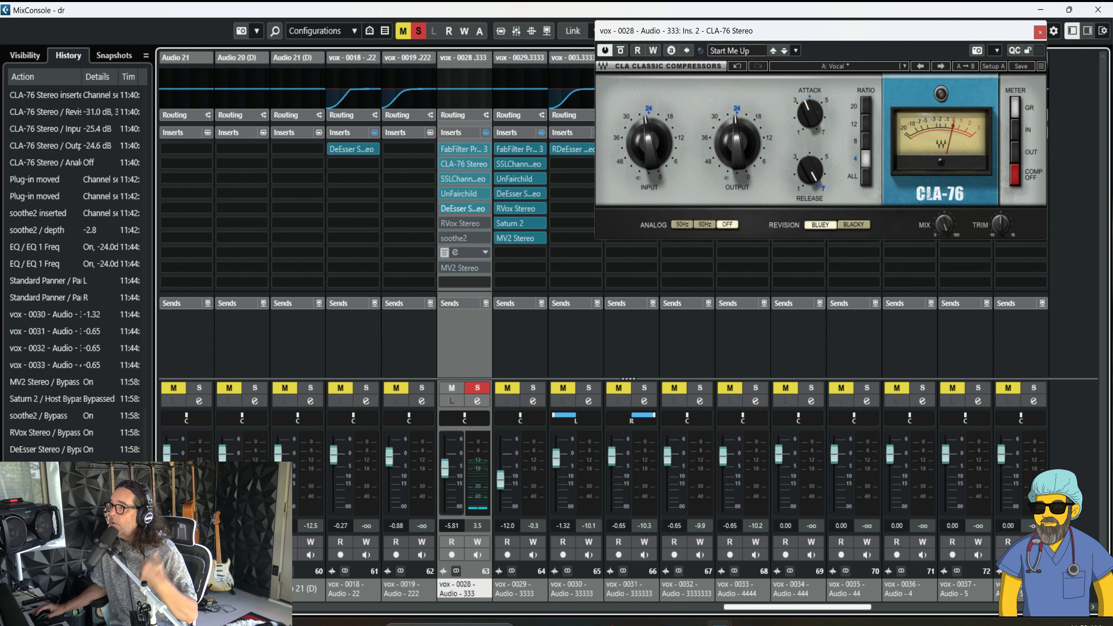
pyautogui.click(445, 223)
pyautogui.click(455, 223)
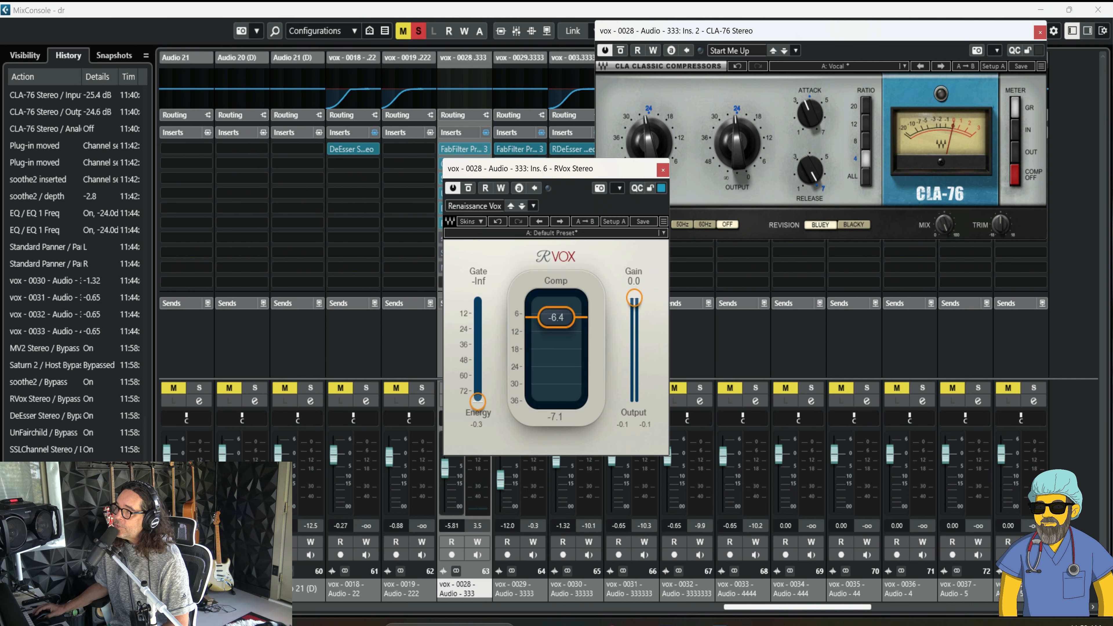
pyautogui.click(663, 170)
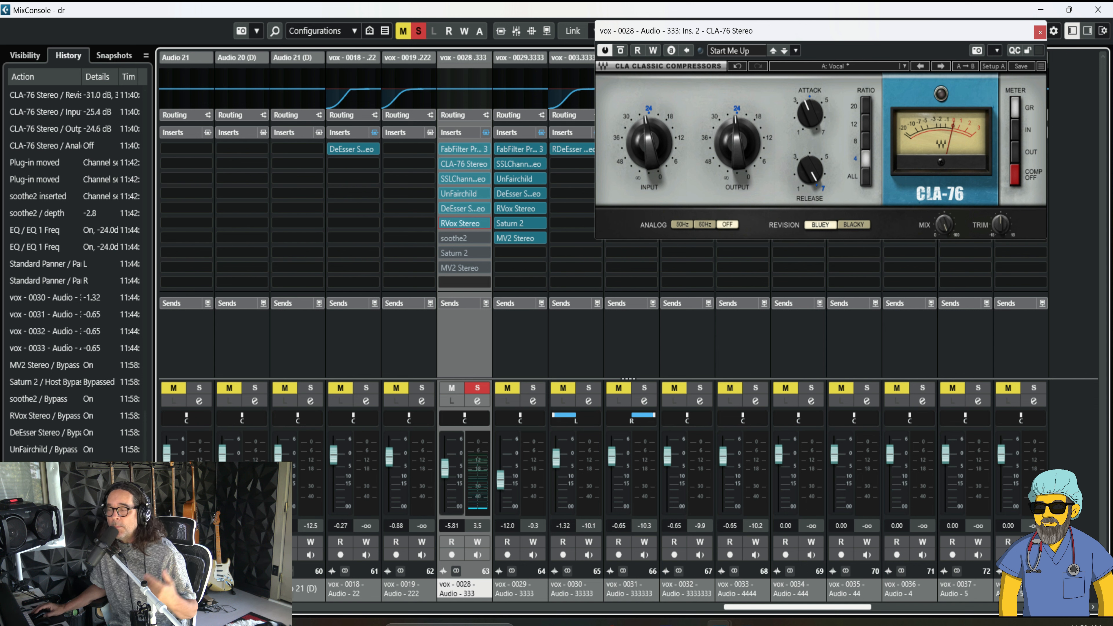
# Activate the soothe2 insert on the vox - 0028 channel and compare its sound with it bypassed
pyautogui.click(445, 238)
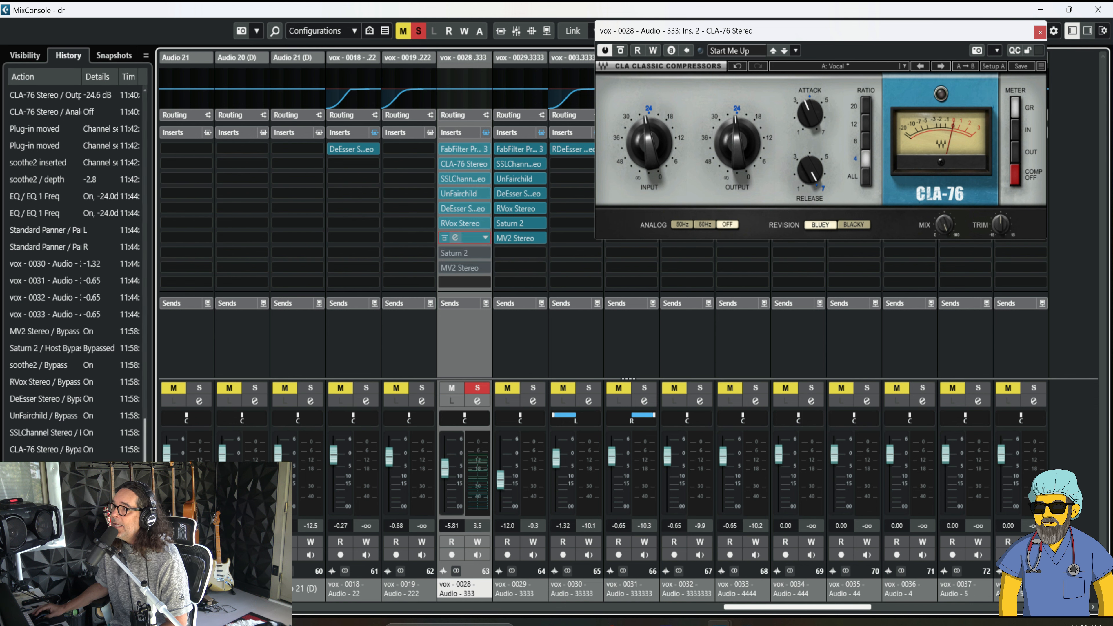
pyautogui.click(456, 238)
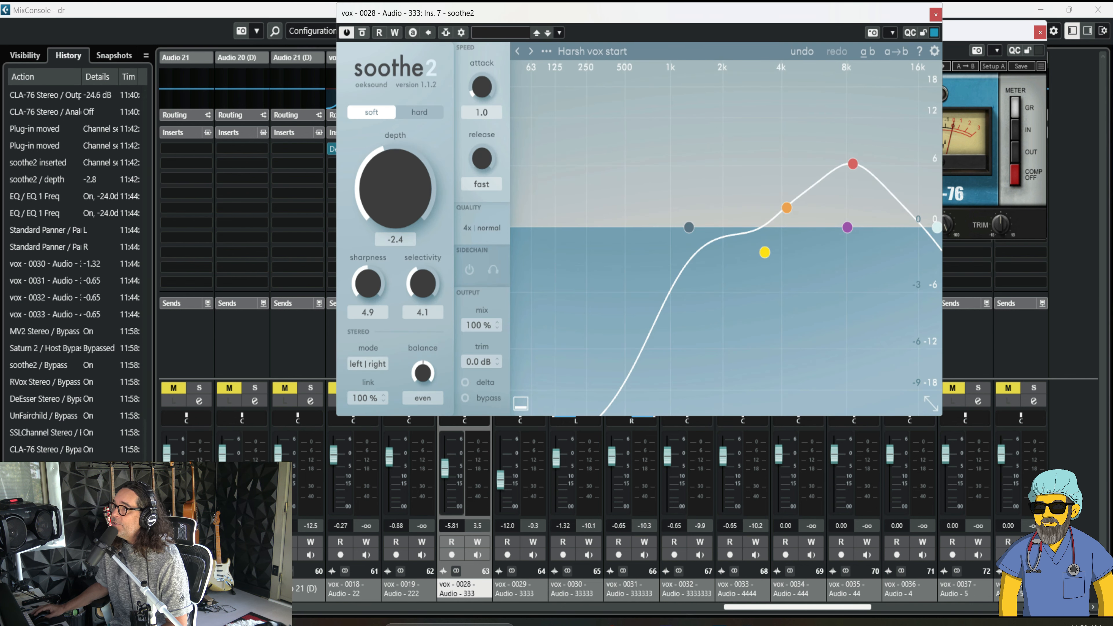
pyautogui.click(362, 32)
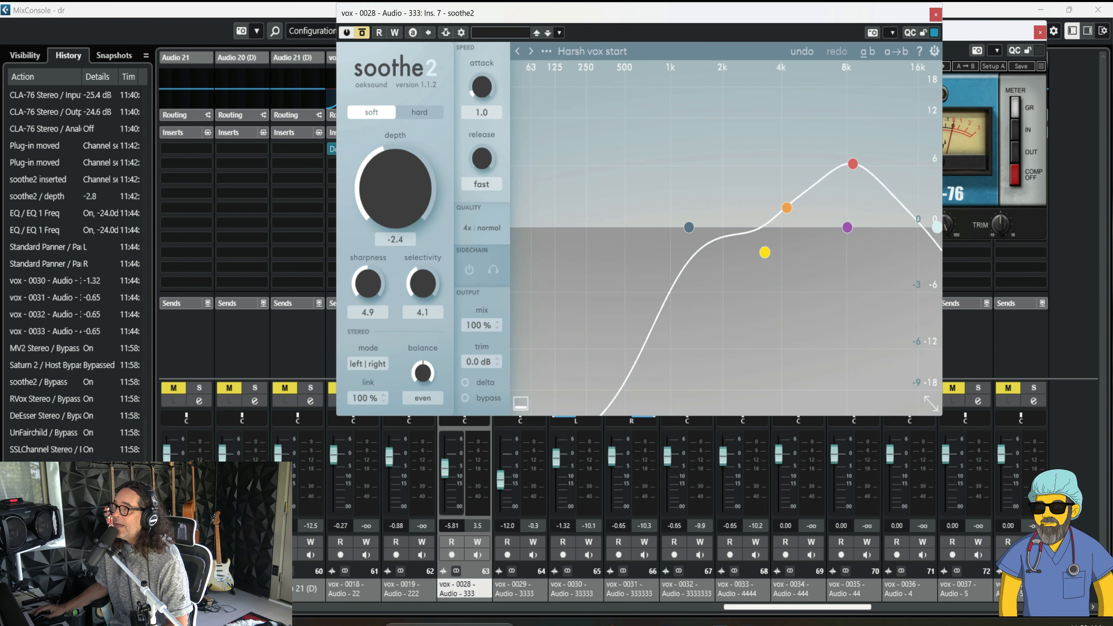
pyautogui.click(936, 14)
pyautogui.click(621, 50)
pyautogui.click(621, 50)
pyautogui.click(477, 387)
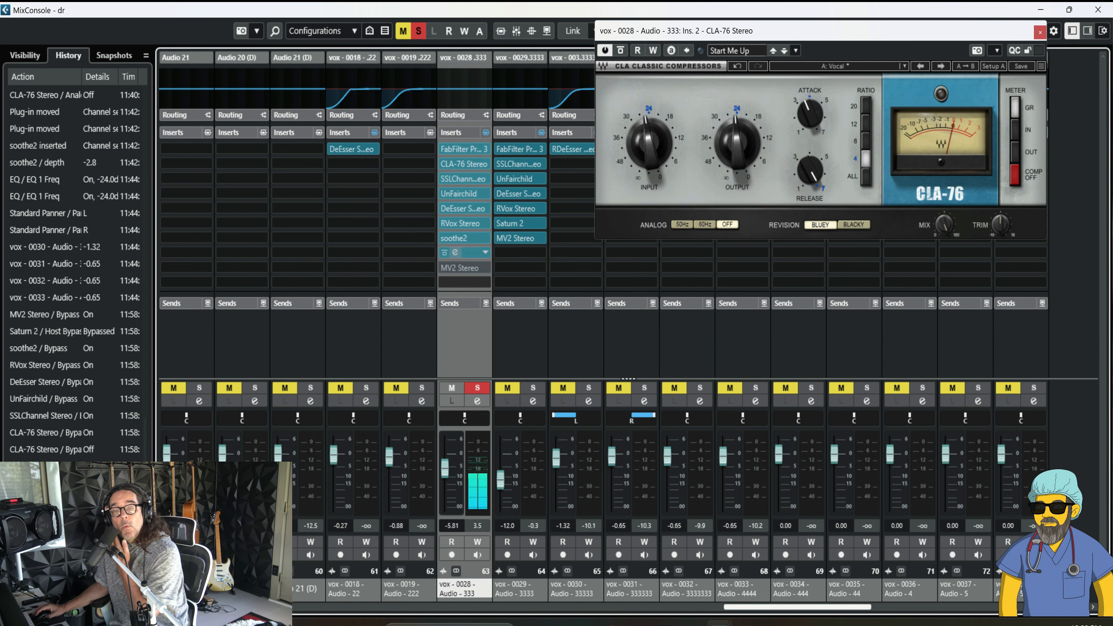
# Review the mix and drive settings of the Saturn 2 insert on the vox - 0028 channel
pyautogui.click(464, 252)
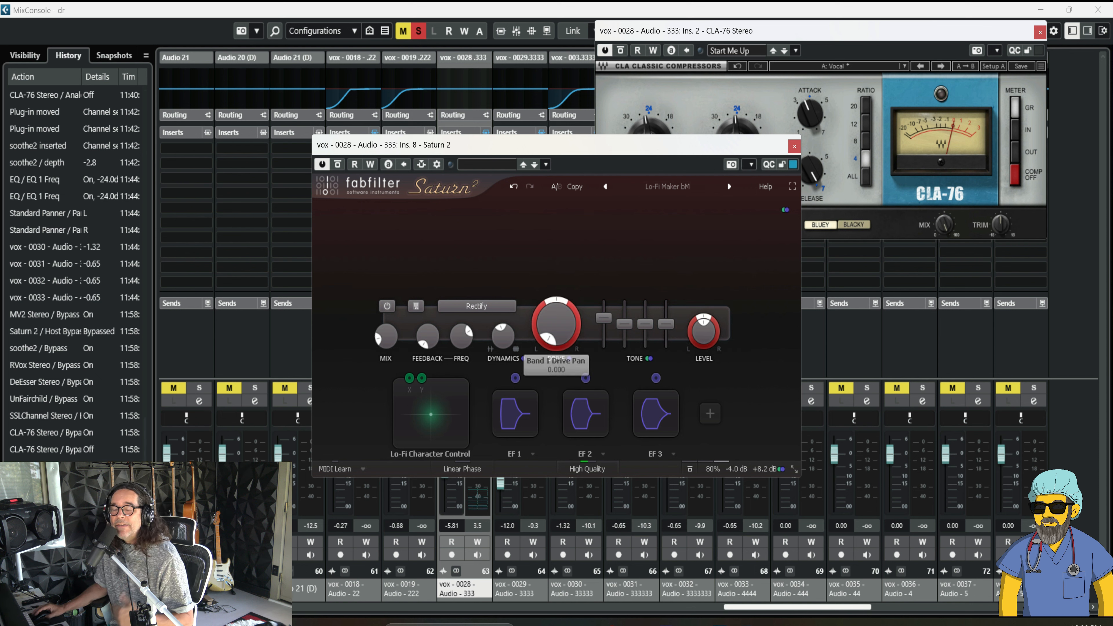
pyautogui.moveTo(386, 336)
pyautogui.mouseDown()
pyautogui.moveTo(386, 301)
pyautogui.moveTo(386, 345)
pyautogui.mouseUp()
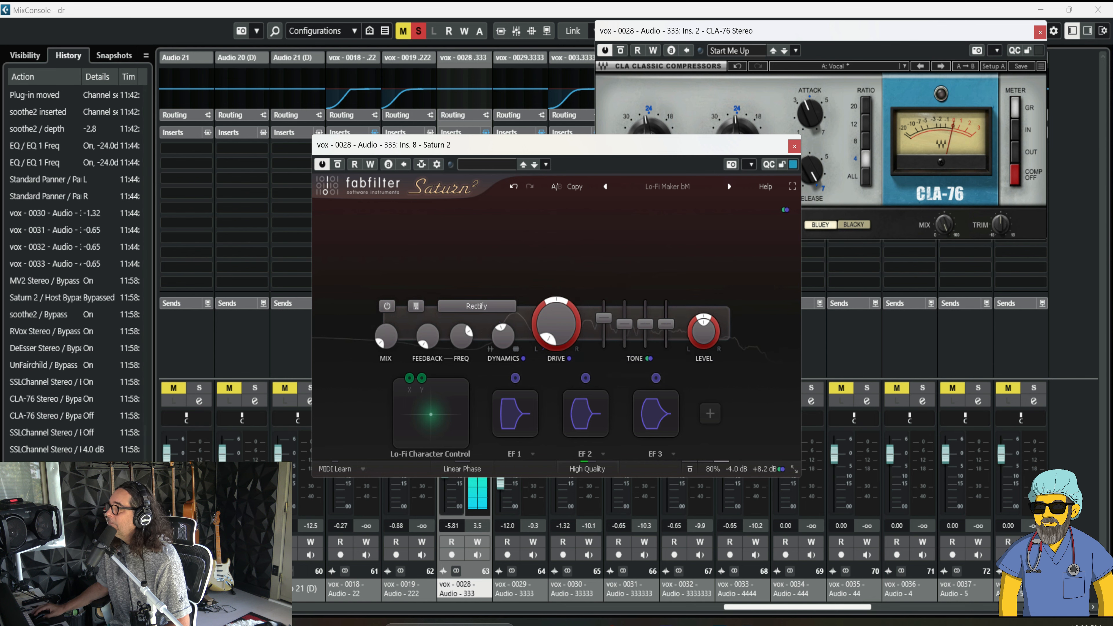
pyautogui.click(795, 146)
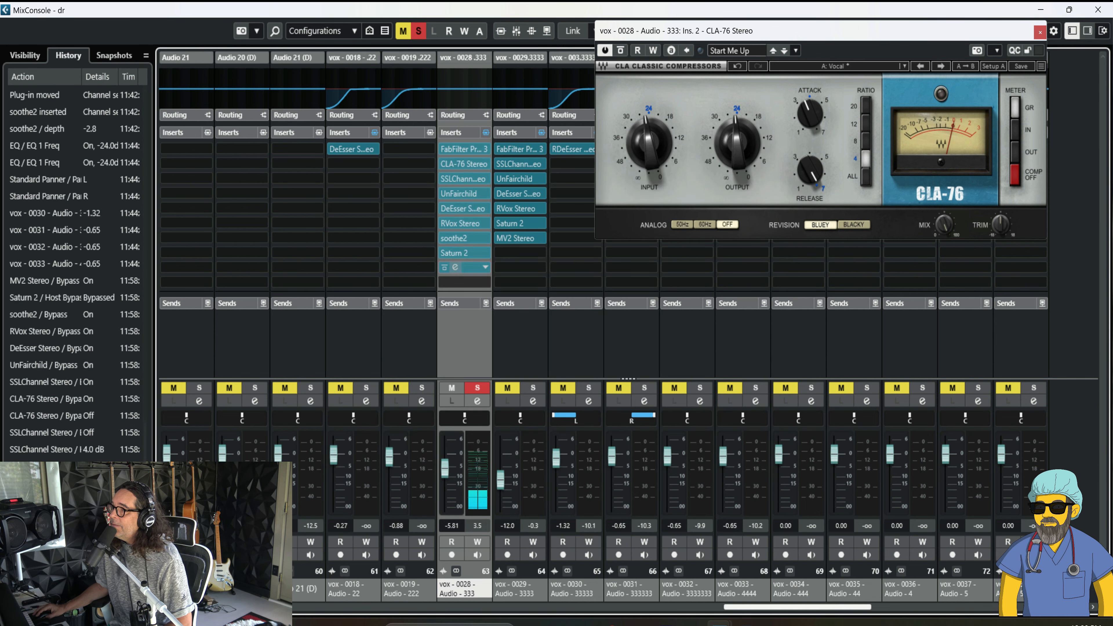
# Compare the MV2 insert bypassed and active on the vox - 0028 channel, and set its low level to 3.2
pyautogui.click(465, 268)
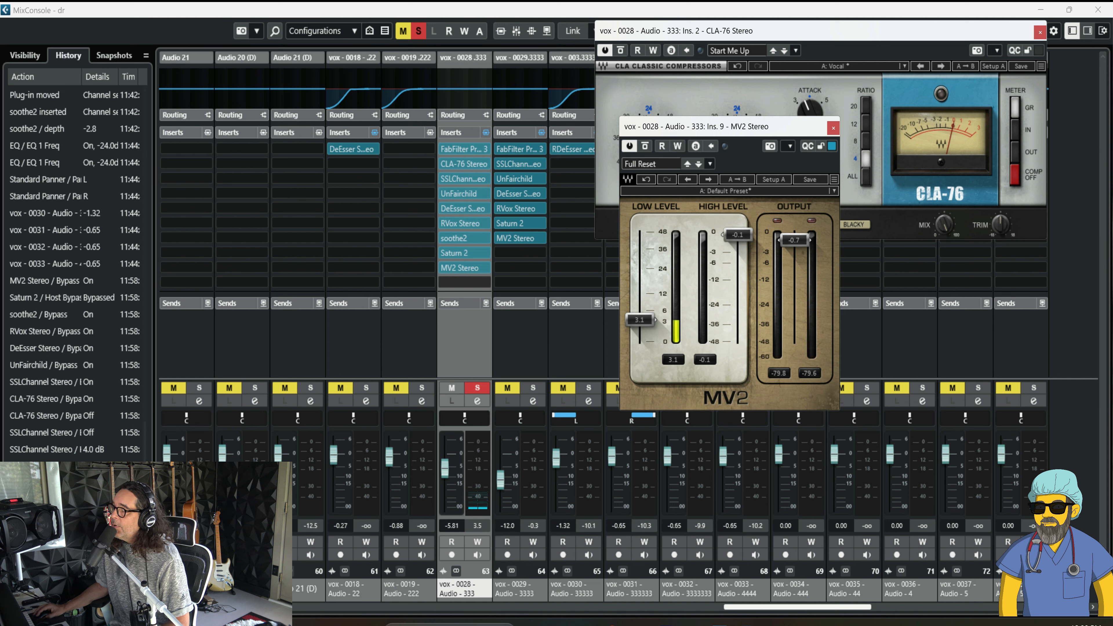
pyautogui.click(444, 267)
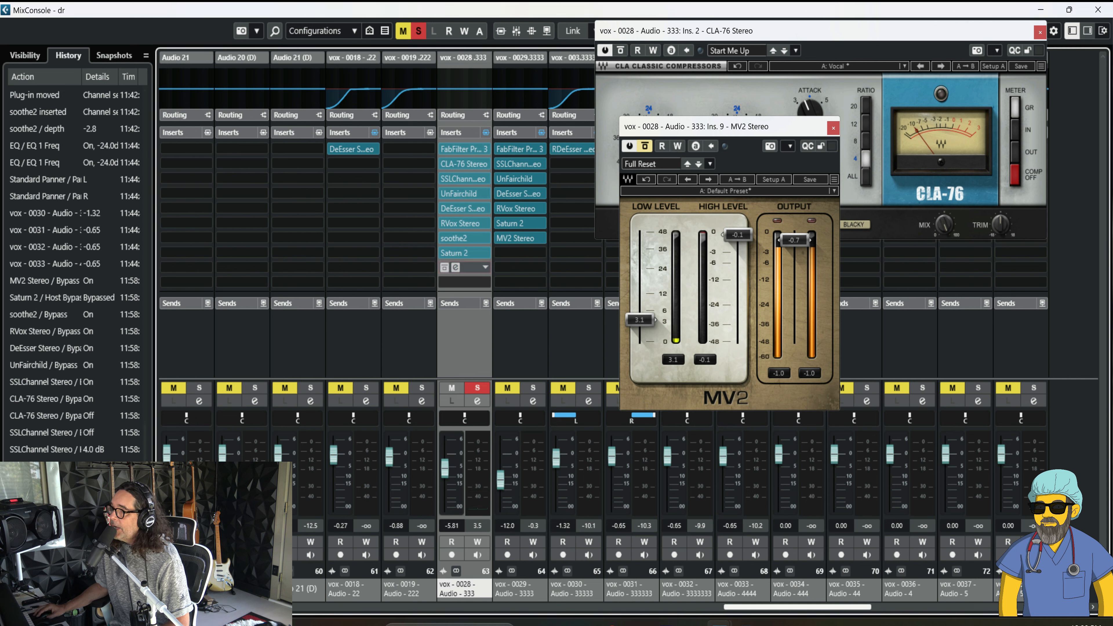
pyautogui.click(444, 267)
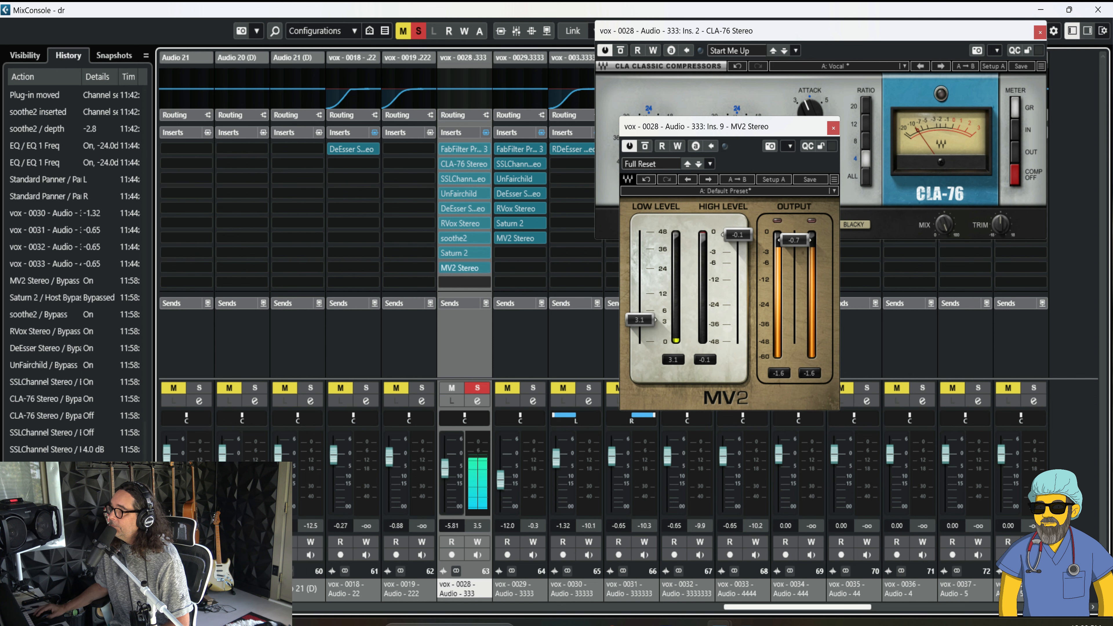
pyautogui.moveTo(640, 321); pyautogui.dragTo(639, 319)
pyautogui.moveTo(738, 234); pyautogui.dragTo(738, 235)
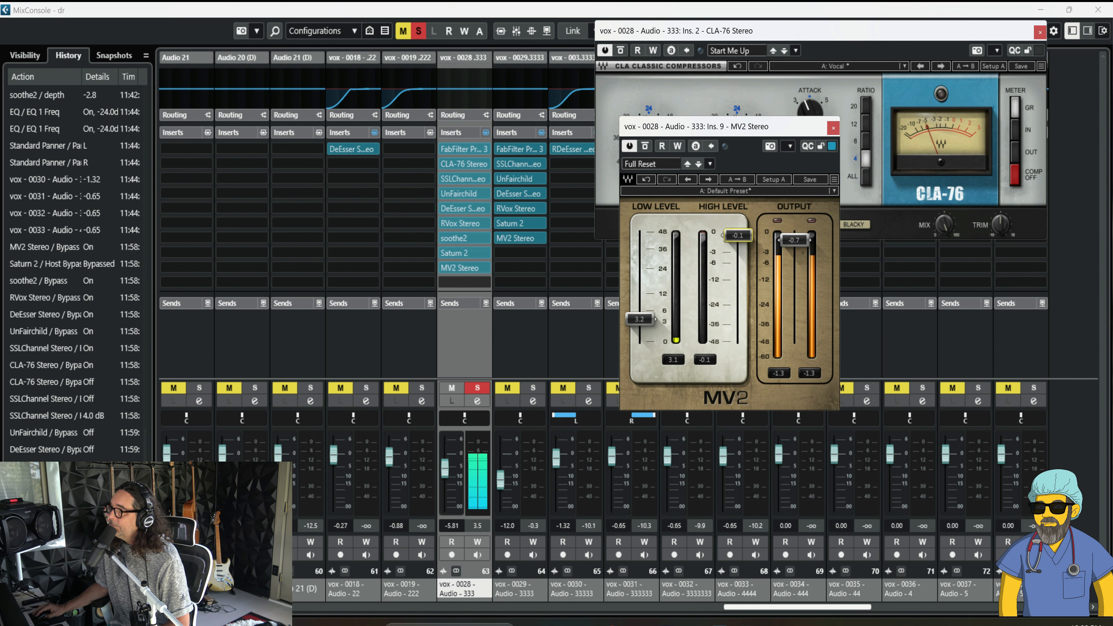
pyautogui.click(833, 127)
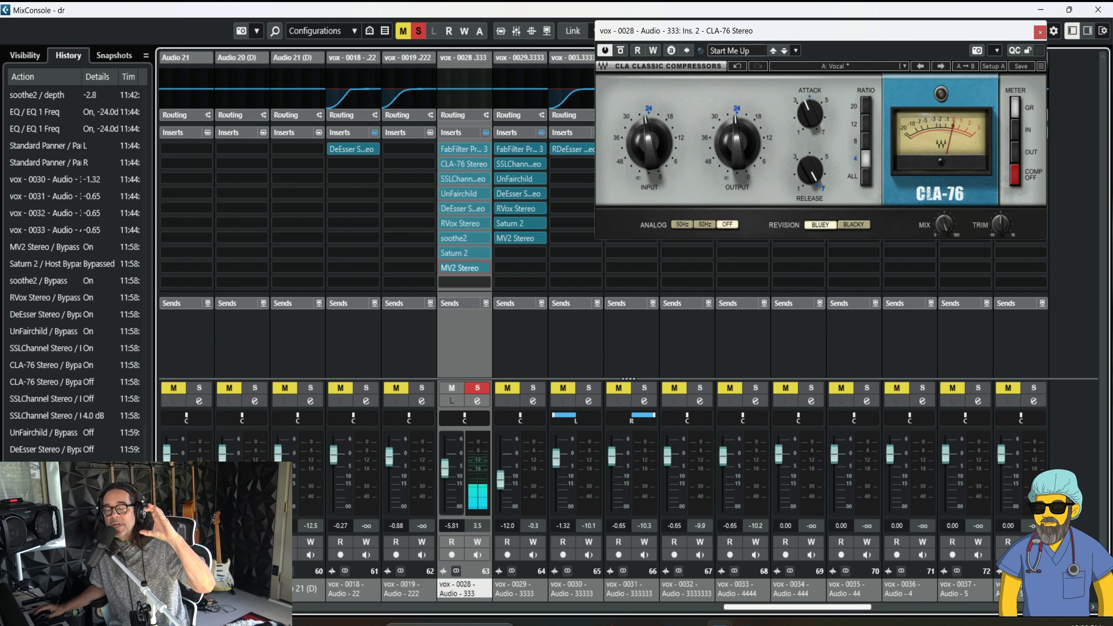
# Close the CLA-76 and the mixer, and open the vox - 0028 event at bar 41 in its DynAssist editor
pyautogui.click(1040, 32)
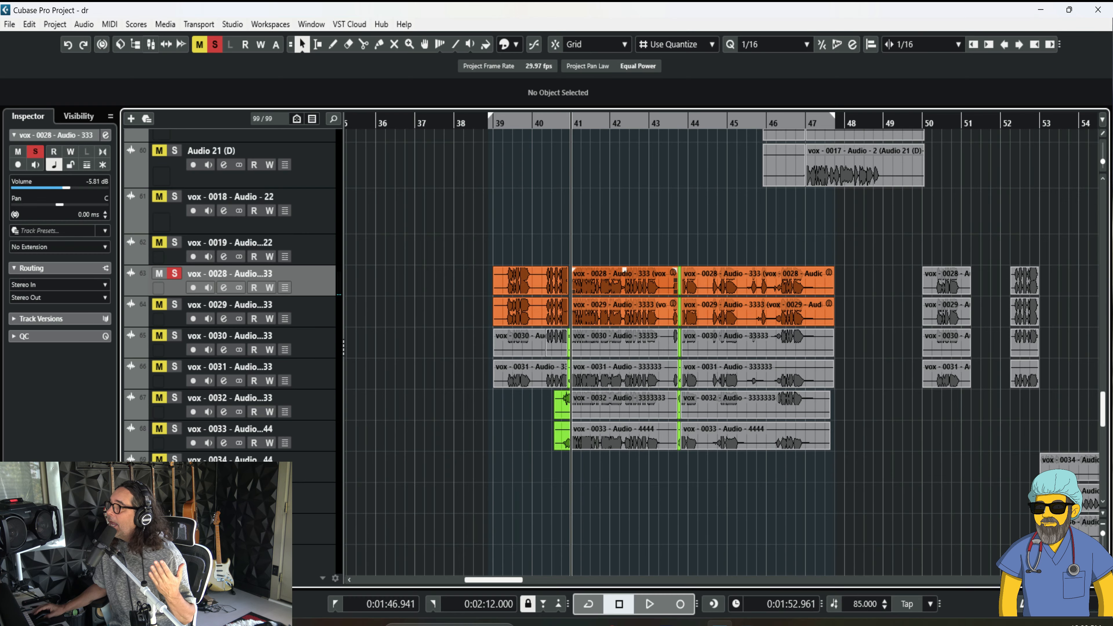
pyautogui.click(1098, 10)
pyautogui.doubleClick(625, 281)
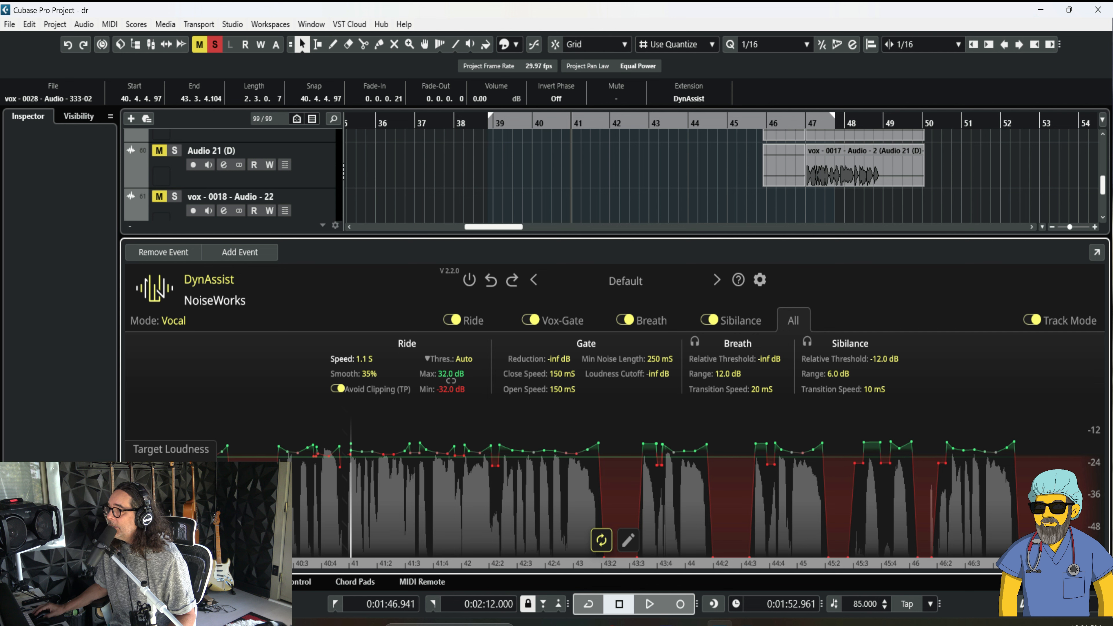
# Try Ride speeds of 4.6 s and 486 ms in DynAssist
pyautogui.click(352, 360)
pyautogui.click(586, 315)
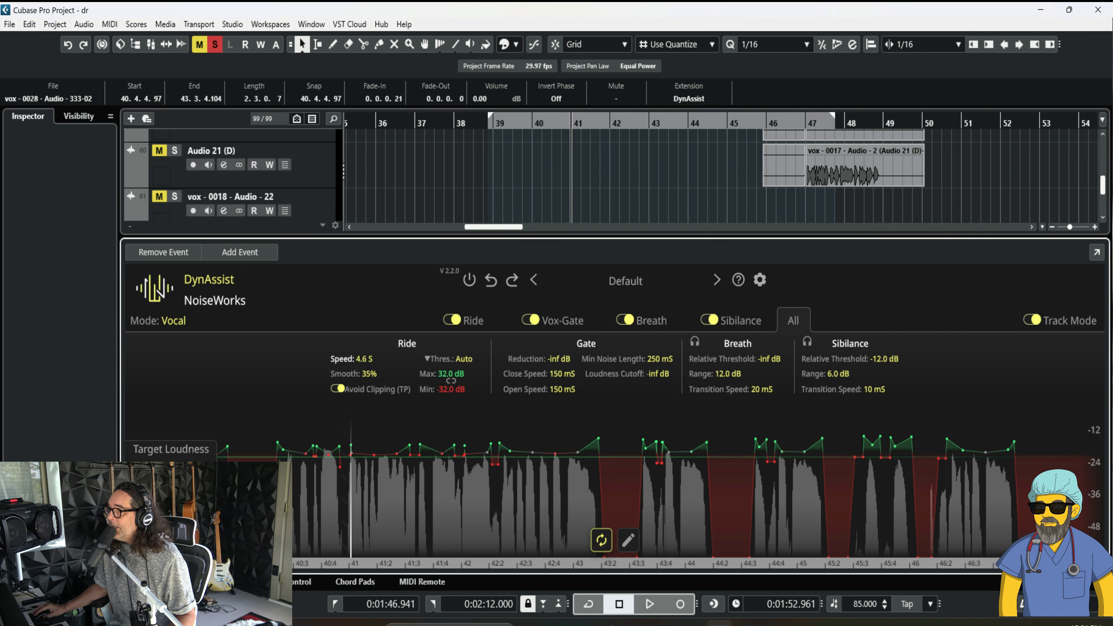
pyautogui.moveTo(351, 359); pyautogui.dragTo(352, 336)
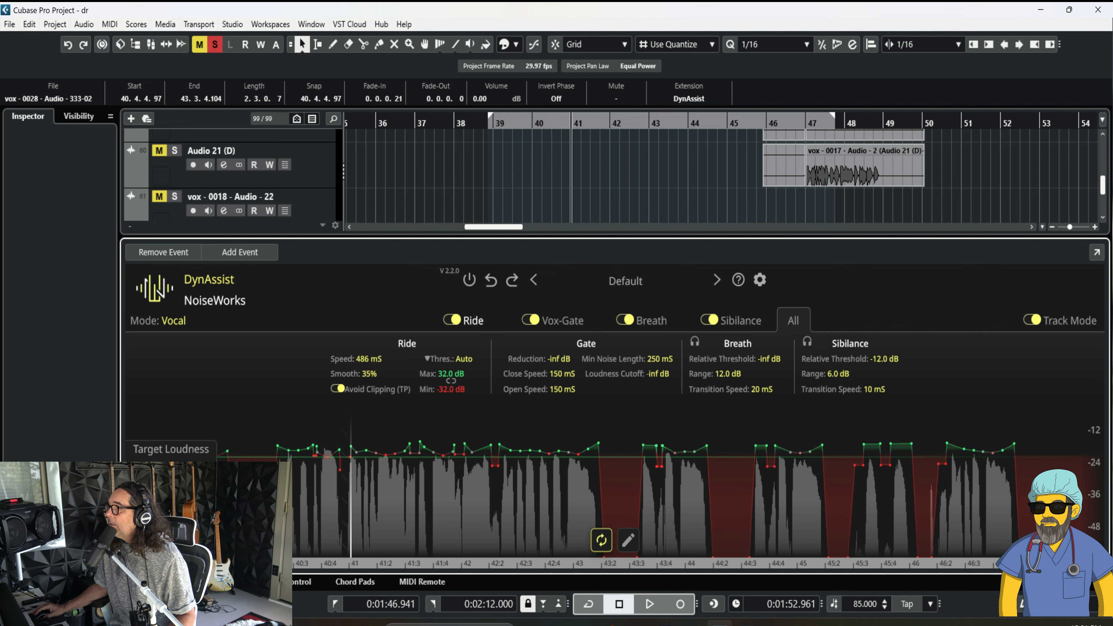
# Set the DynAssist Ride speed to 268 ms and increase the Ride smoothing
pyautogui.click(474, 321)
pyautogui.moveTo(525, 348); pyautogui.dragTo(484, 348)
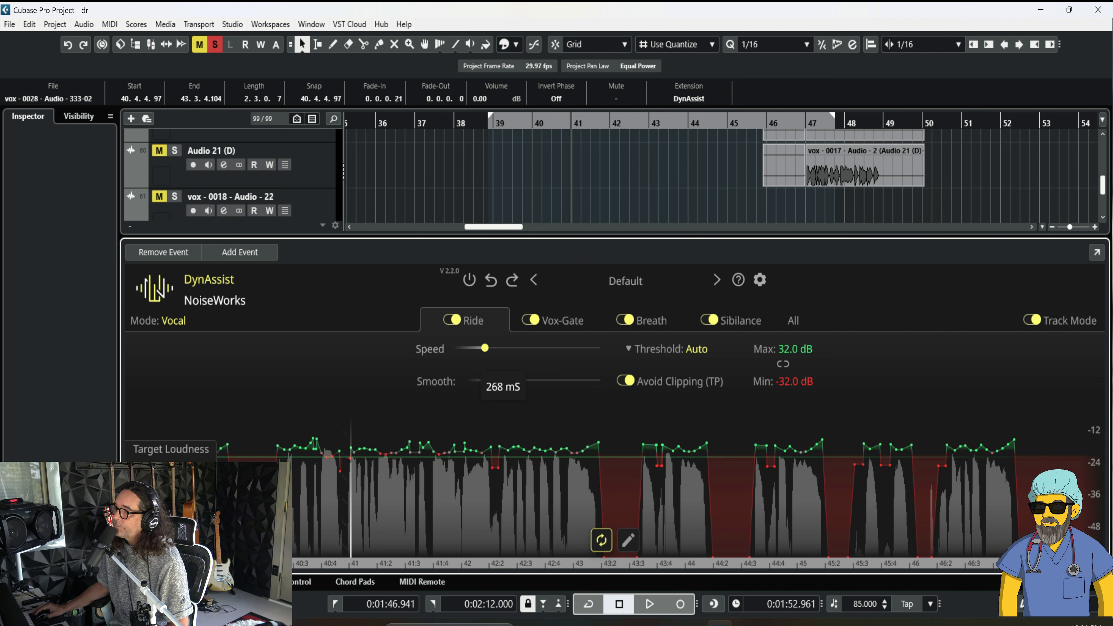
pyautogui.moveTo(512, 380)
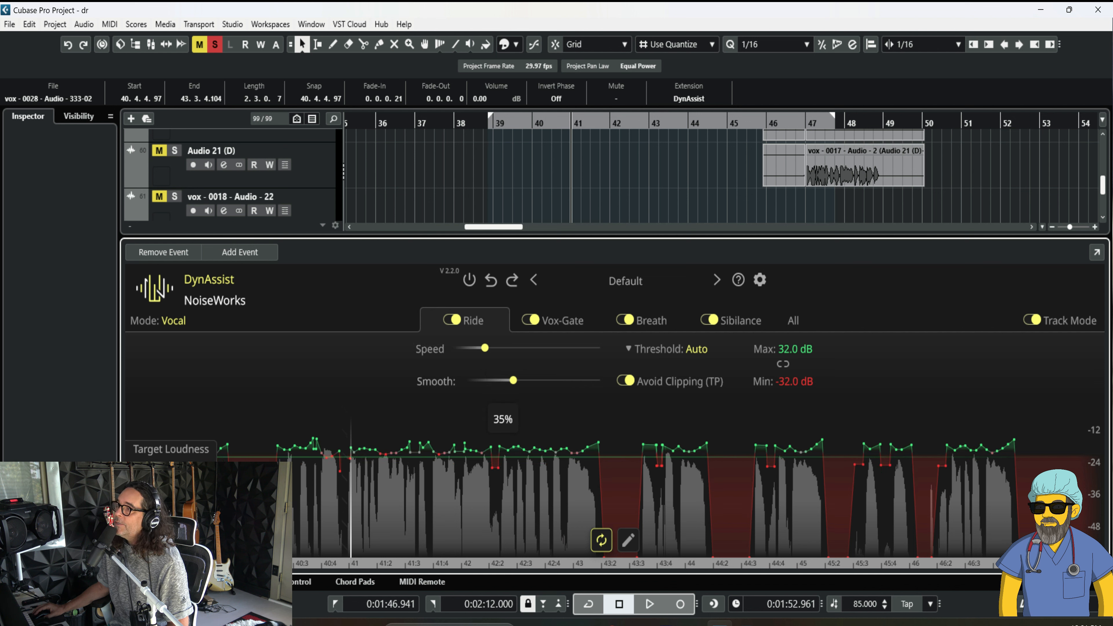
pyautogui.moveTo(513, 380); pyautogui.dragTo(533, 380)
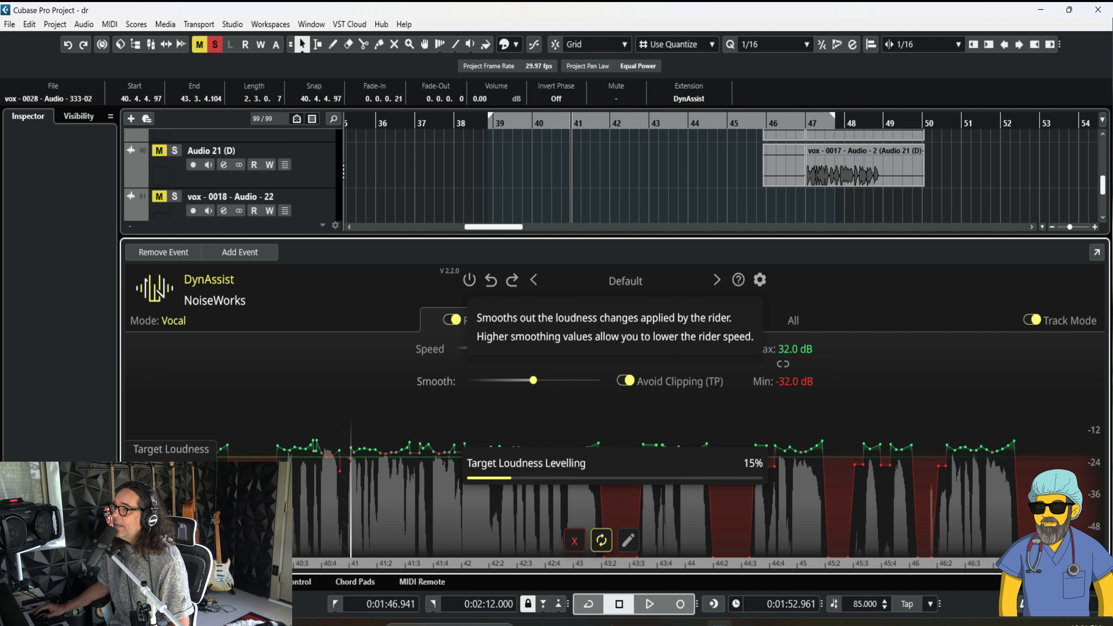
# Play back the levelled vocal from bar 41, and close the DynAssist editor
pyautogui.press('space')
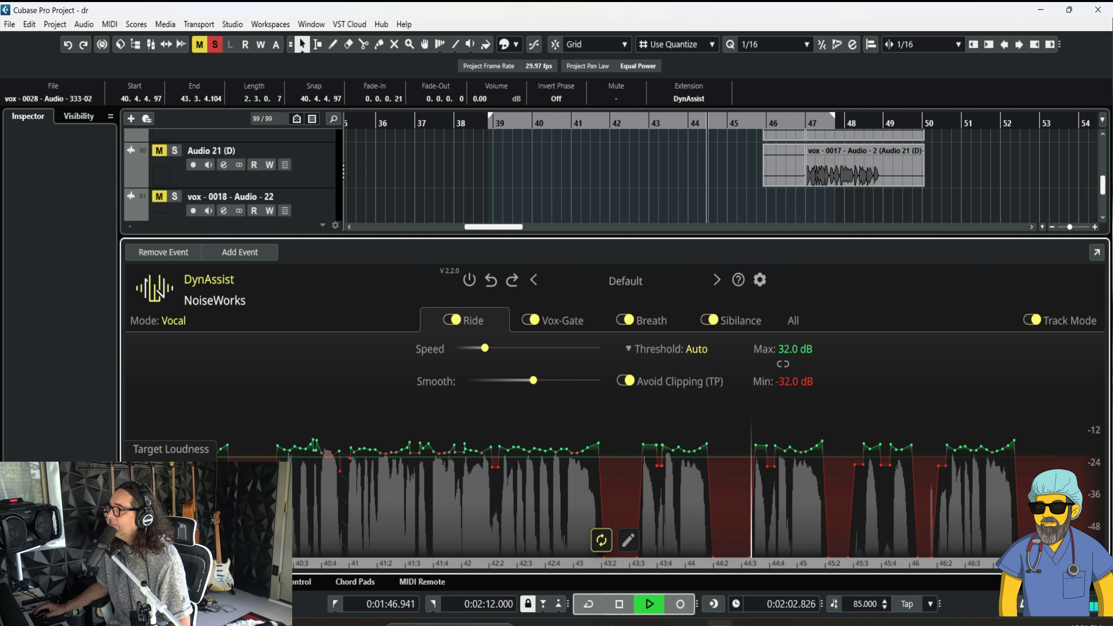
pyautogui.press('space')
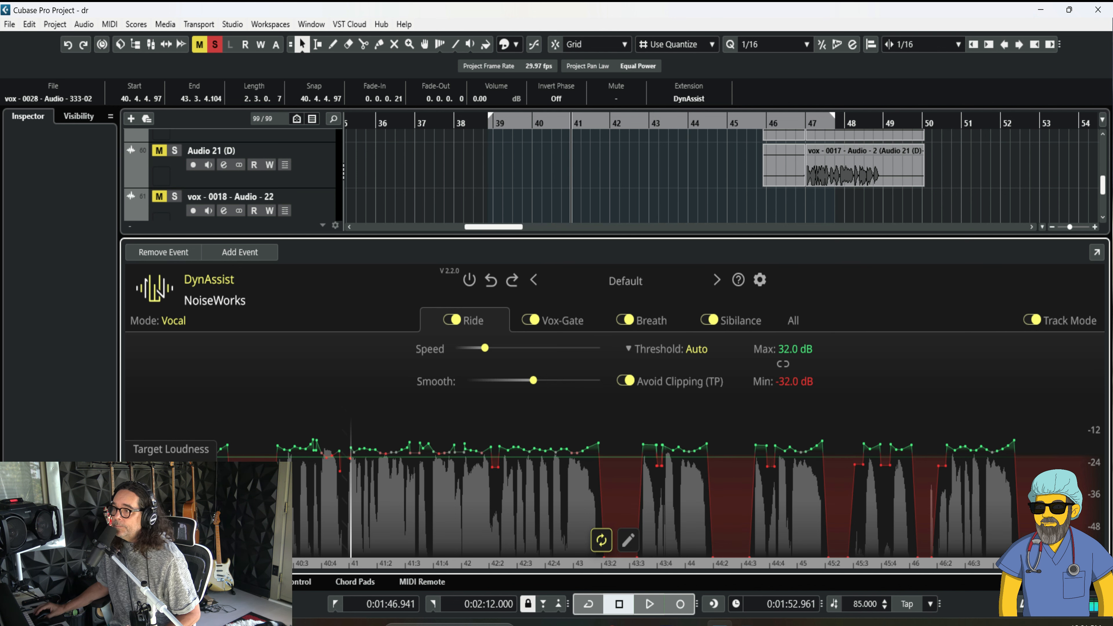
pyautogui.press('Return')
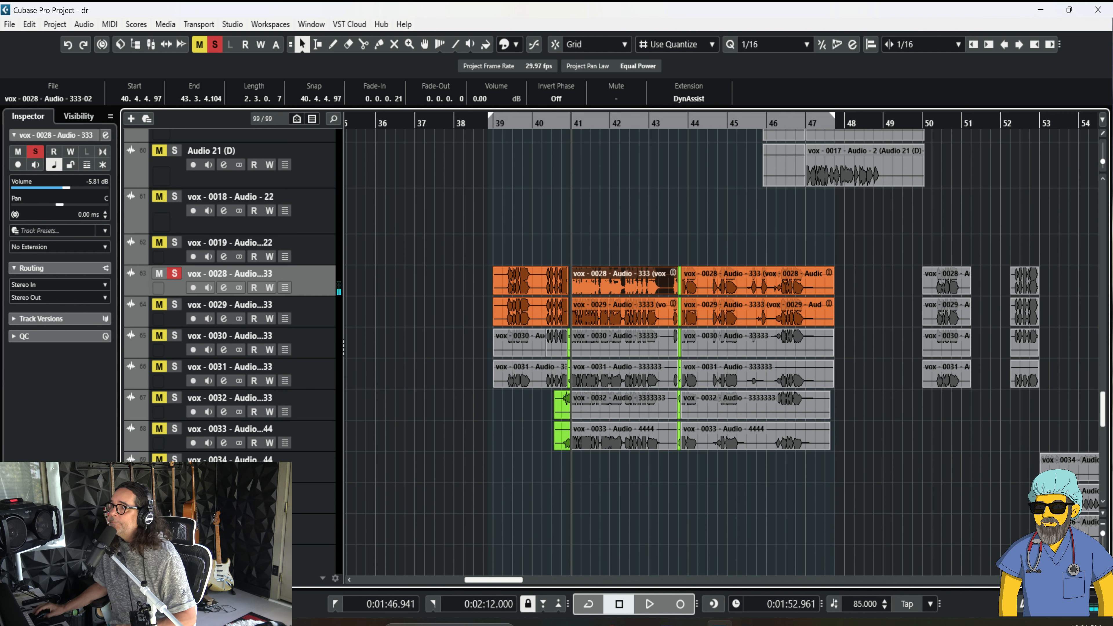
# Unsolo the vox - 0028 track and review its insert chain in the channel settings
pyautogui.click(175, 273)
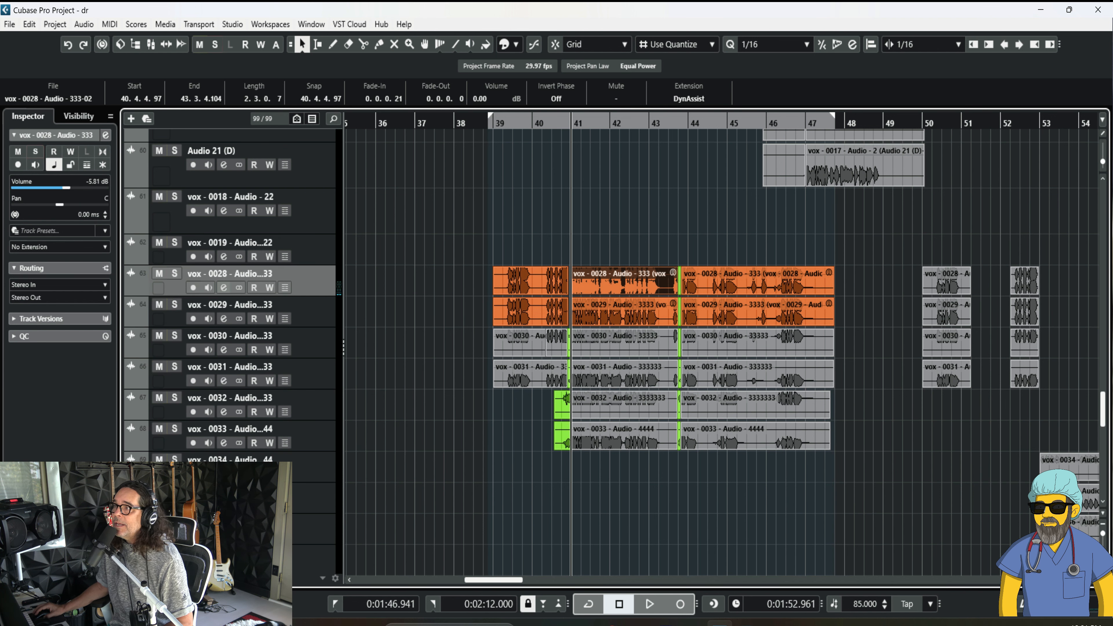
pyautogui.click(223, 288)
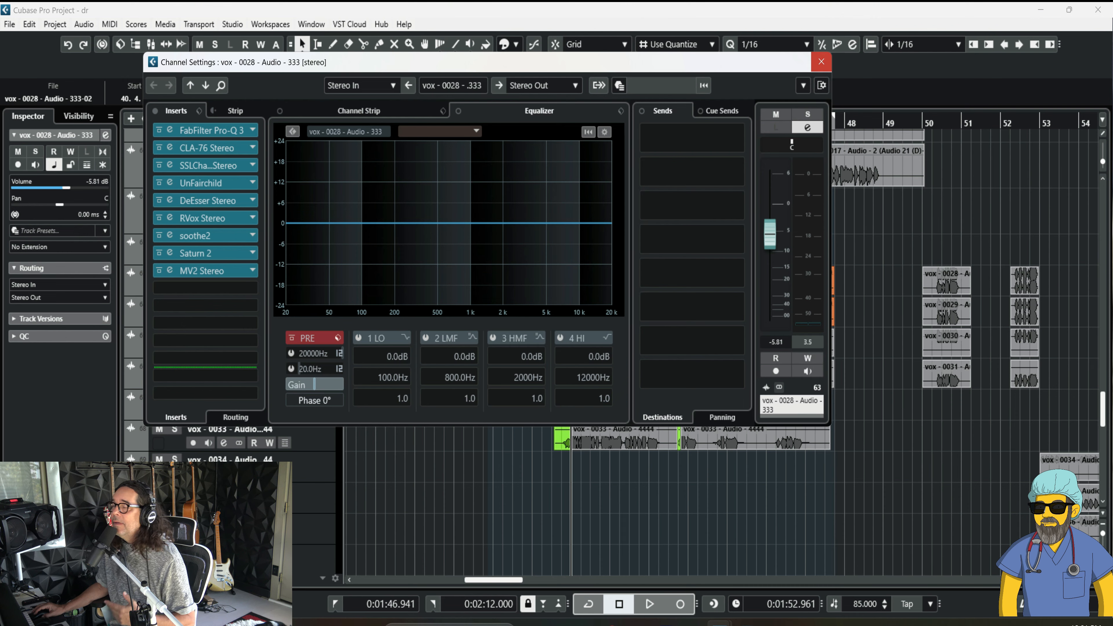
pyautogui.click(822, 62)
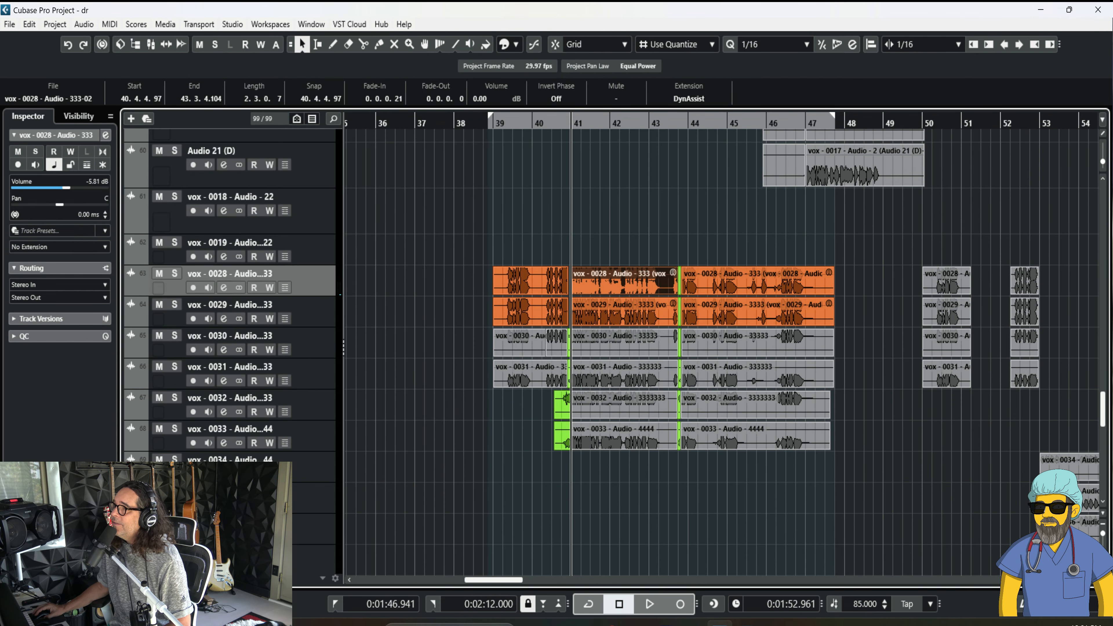
# Move the playhead back to bar 39 and review the channel settings of the vox - 0029 track
pyautogui.press('KP_Subtract')
pyautogui.press('KP_Subtract')
pyautogui.press('KP_Subtract')
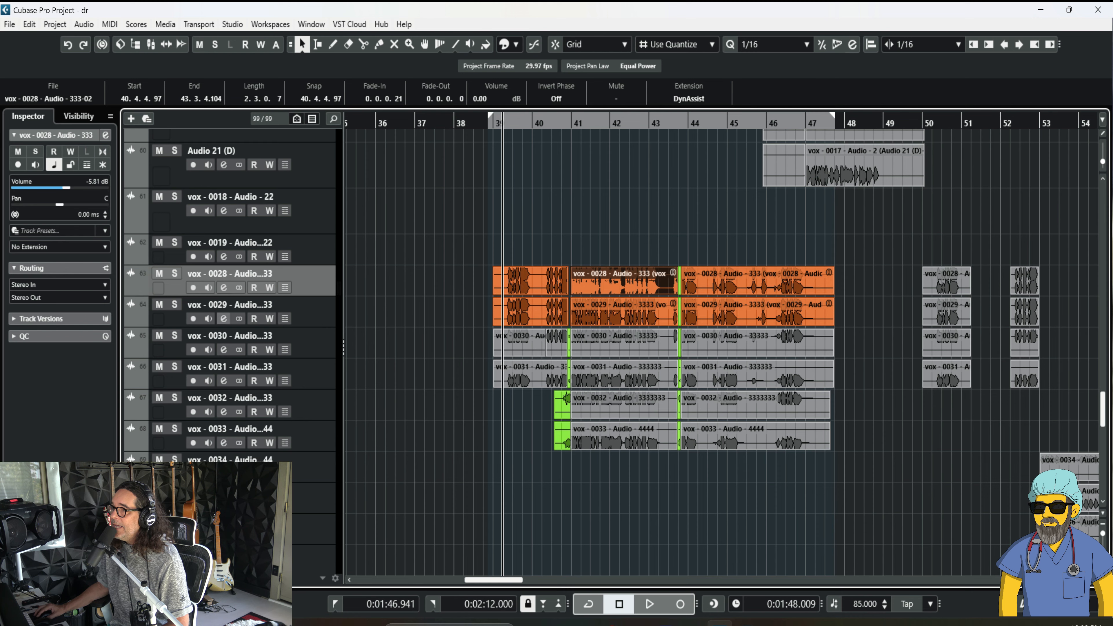
pyautogui.click(224, 319)
pyautogui.click(822, 62)
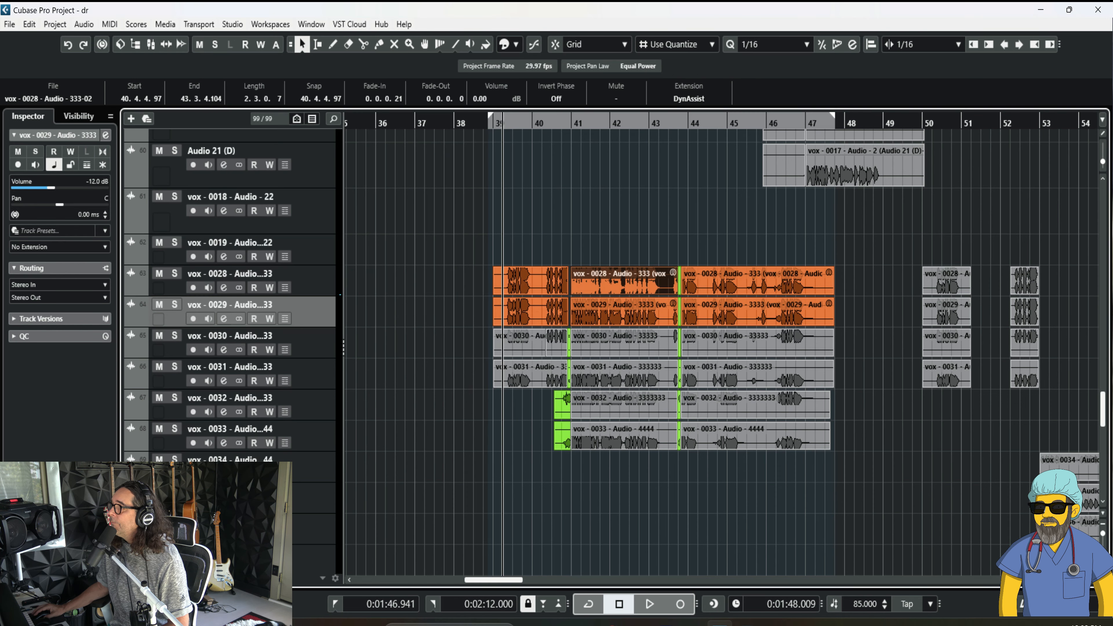
# Solo the vox - 0028 to vox - 0031 tracks and bring their channels into view in the MixConsole
pyautogui.moveTo(442, 347); pyautogui.dragTo(803, 350)
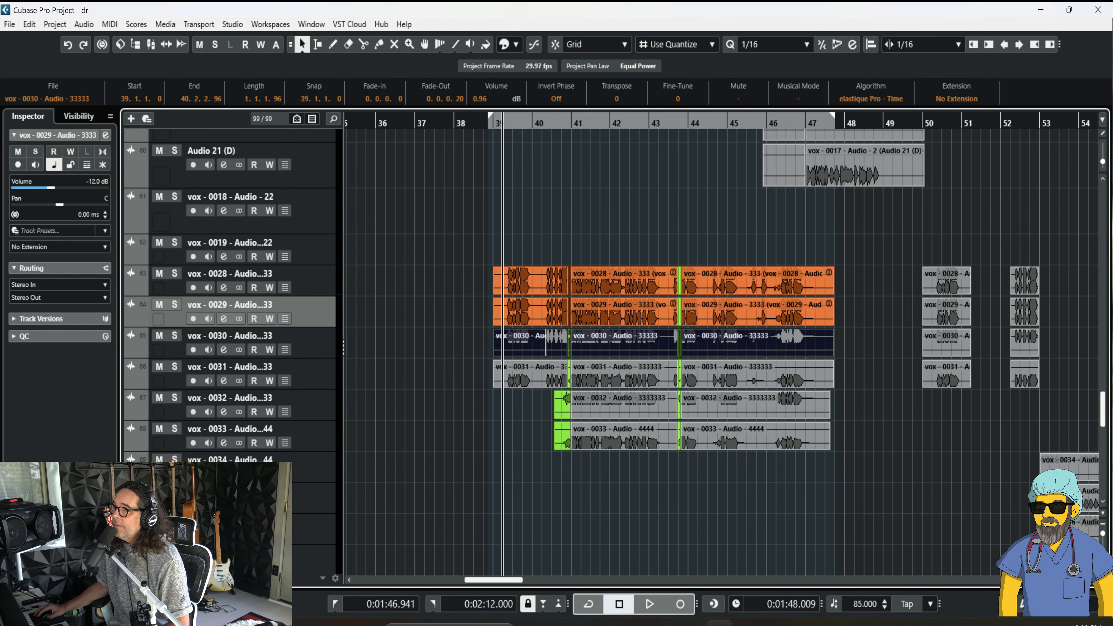
pyautogui.click(175, 273)
pyautogui.click(175, 305)
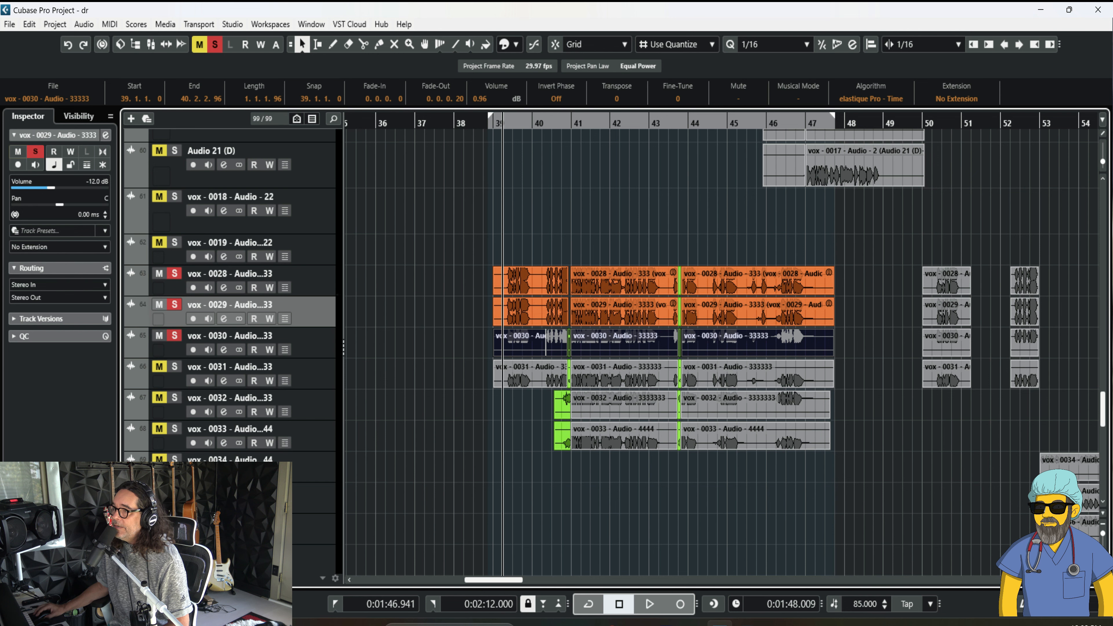
pyautogui.press('F3')
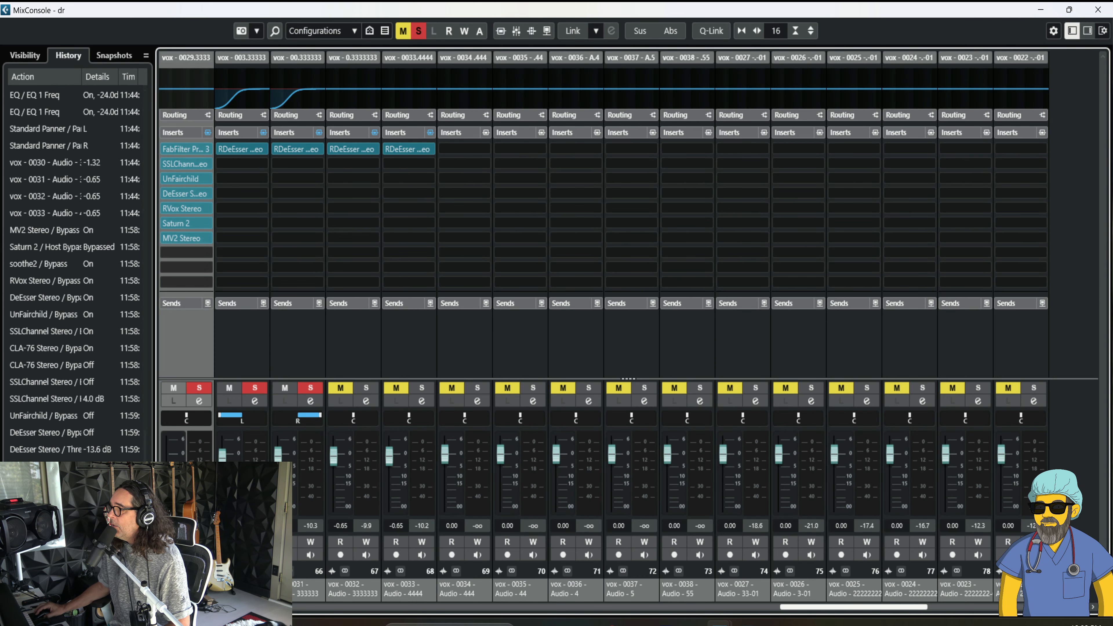
pyautogui.moveTo(821, 607); pyautogui.dragTo(764, 607)
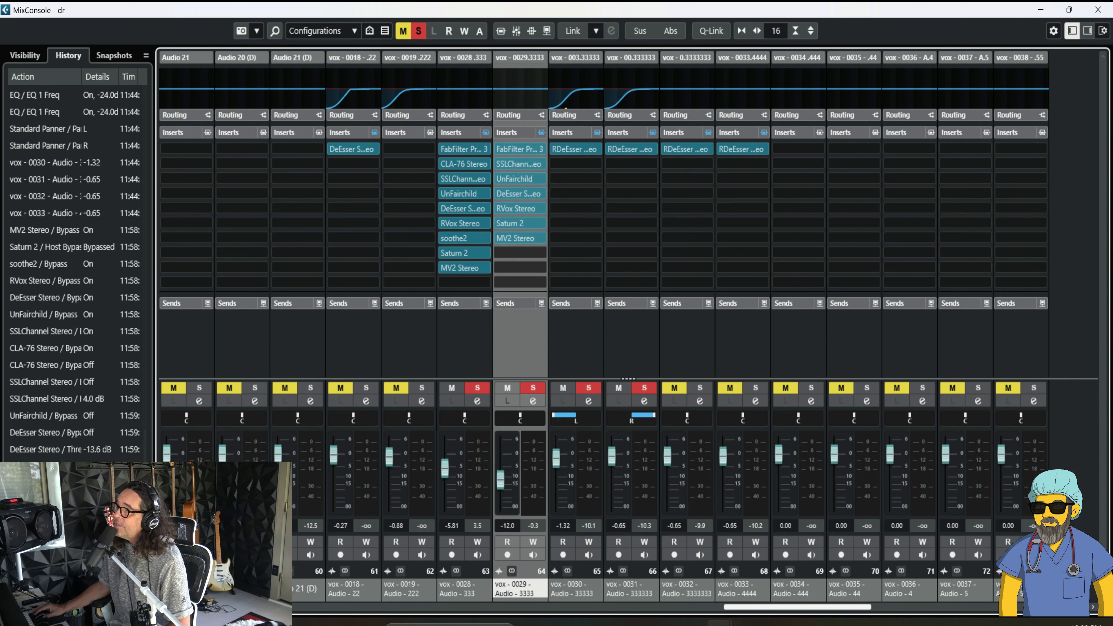
# During playback, lower vox - 0030 to -2.85 dB and vox - 0031 to -1.80 dB, and pan vox - 0029 to R10
pyautogui.press('space')
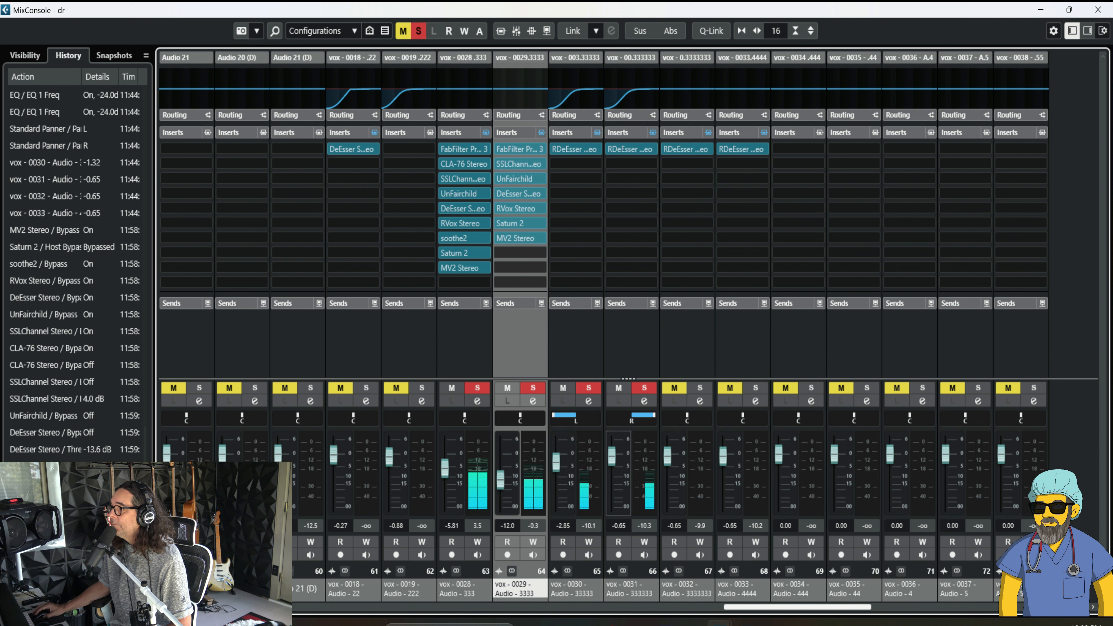
pyautogui.moveTo(612, 456); pyautogui.dragTo(612, 460)
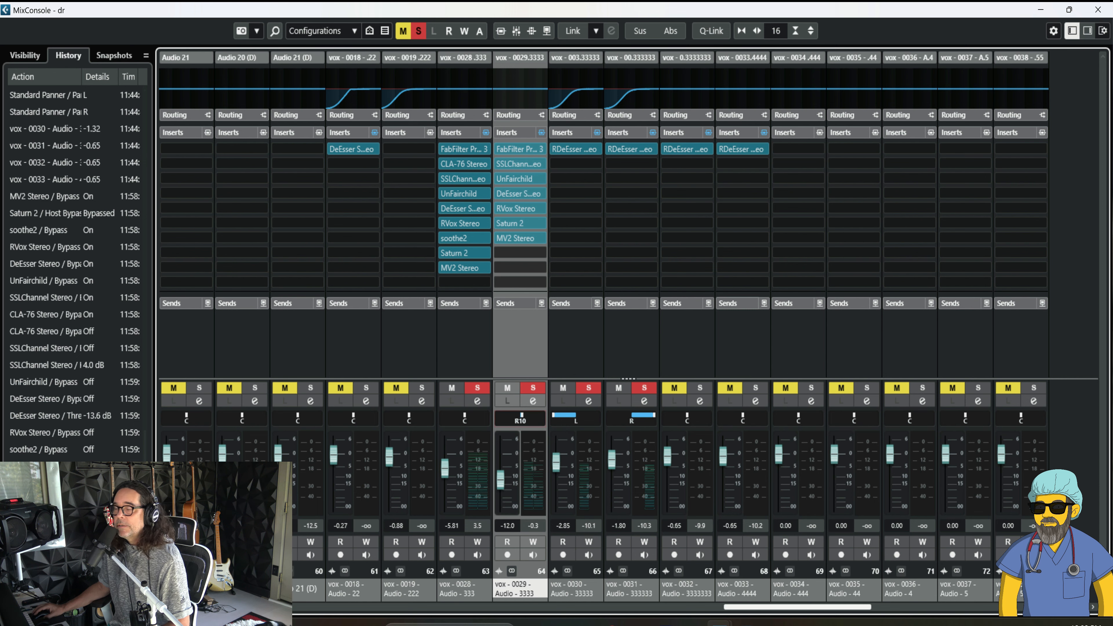
pyautogui.click(1098, 9)
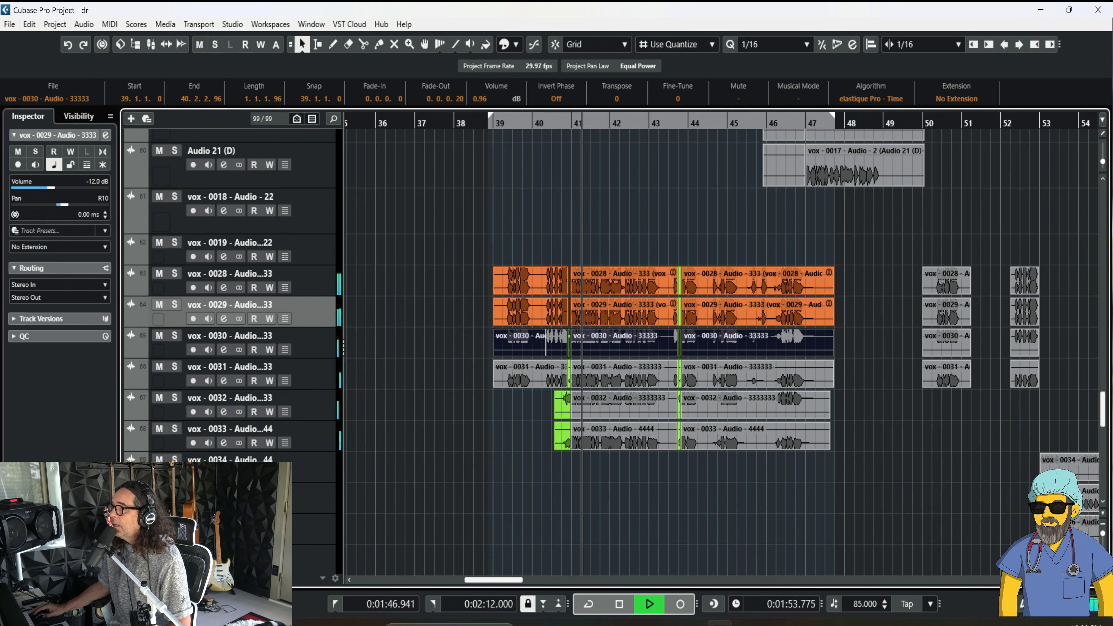
# Play back the vocal tracks from bar 39, and place the playhead at the last phrase before bar 41
pyautogui.moveTo(504, 124); pyautogui.dragTo(505, 171)
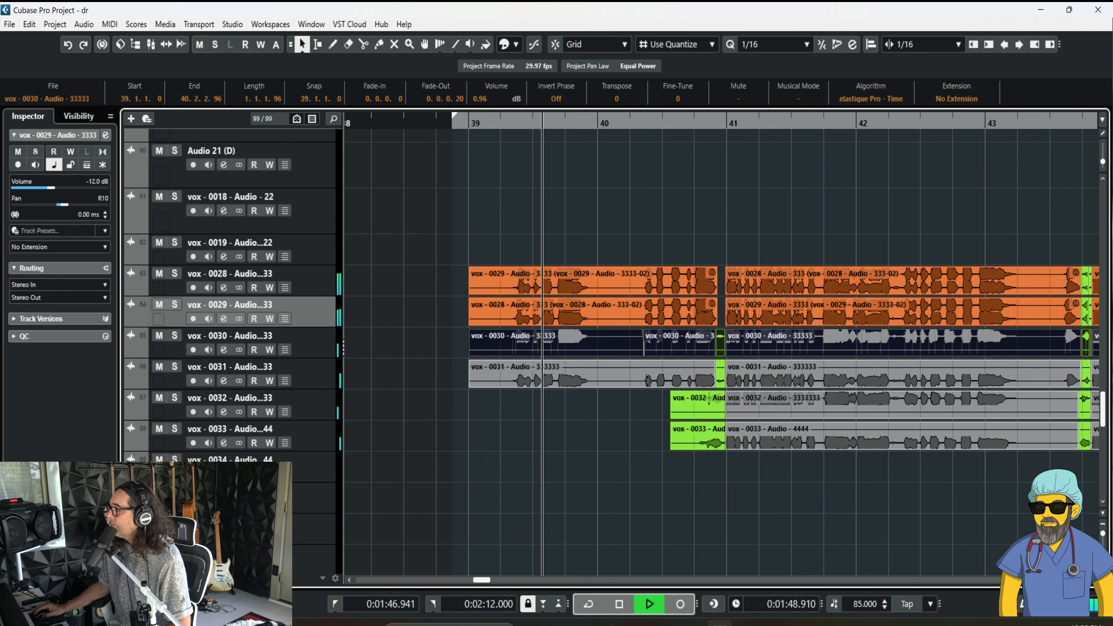
pyautogui.hscroll(2, 721, 351)
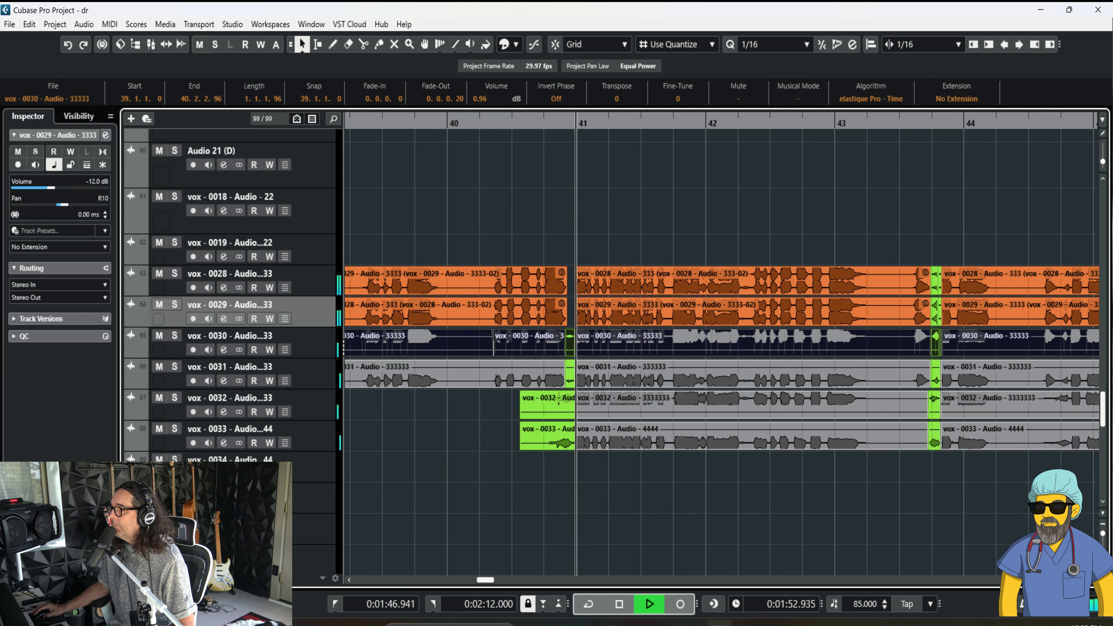
pyautogui.press('space')
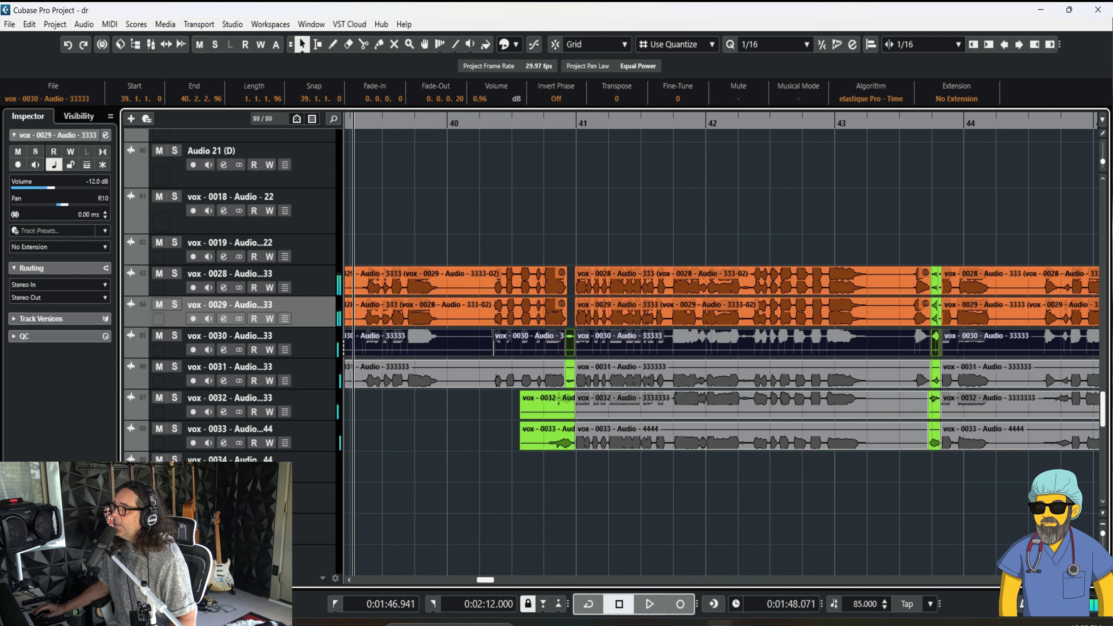
pyautogui.click(495, 122)
pyautogui.press('h')
pyautogui.press('h')
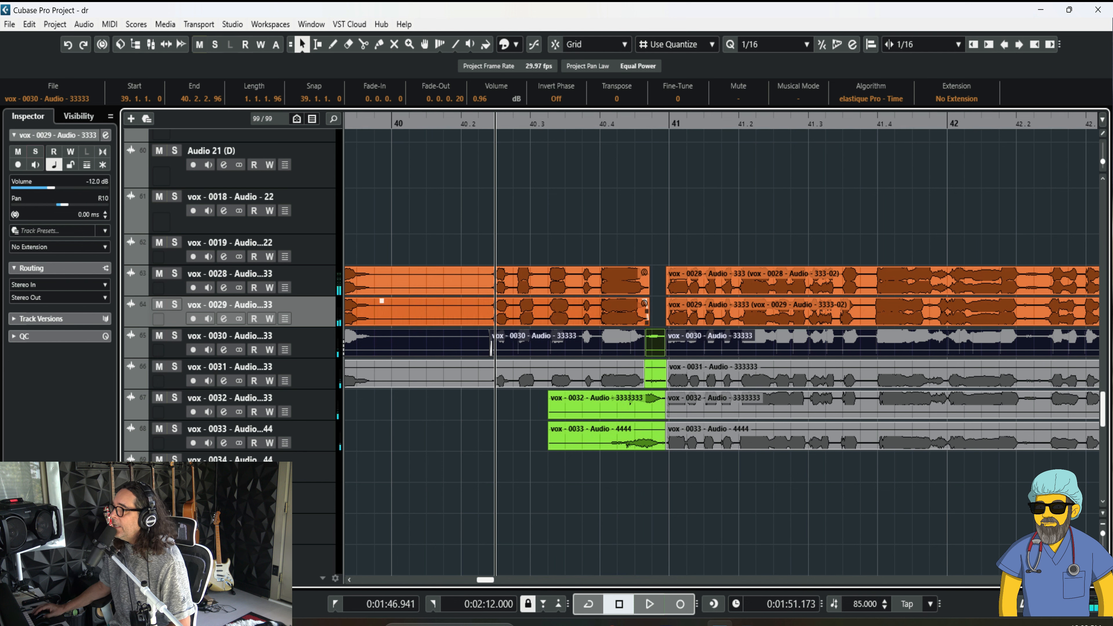
# Locate the green vox - 0032 and vox - 0033 events before bar 41 and play back that passage from around 40.2
pyautogui.hotkey('ctrl', 'shift', 'a')
pyautogui.moveTo(640, 398); pyautogui.dragTo(641, 397)
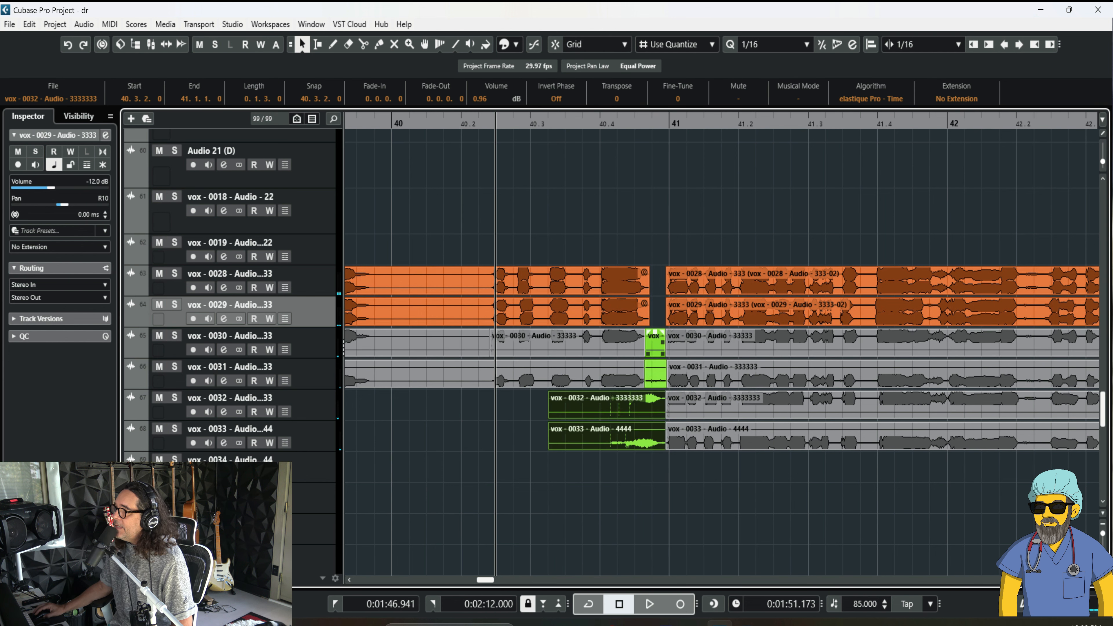
pyautogui.press('7')
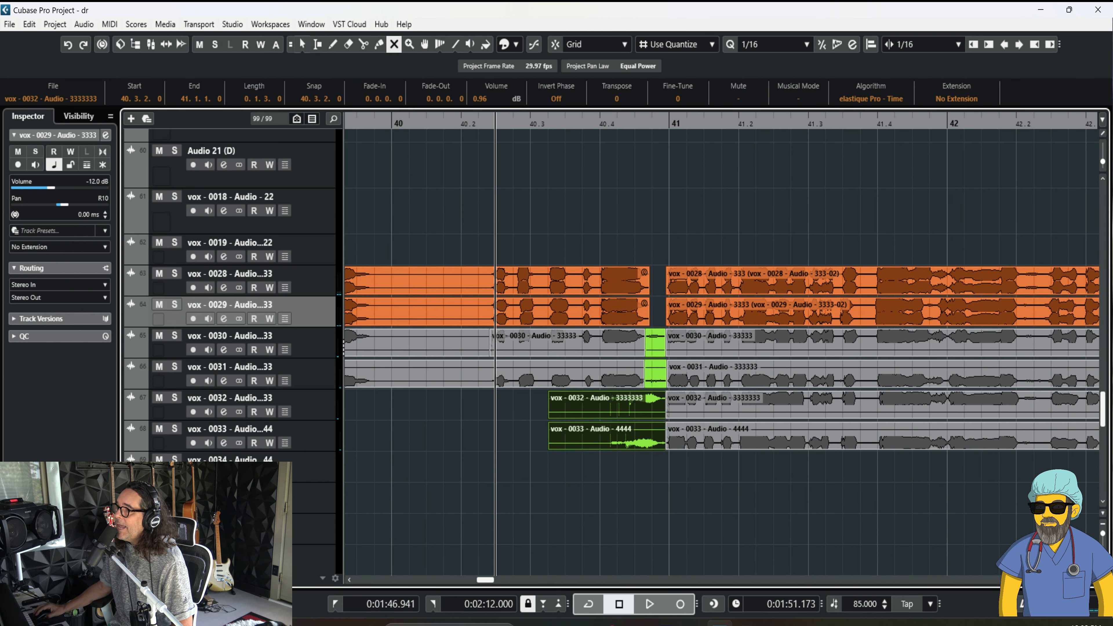
pyautogui.click(500, 460)
pyautogui.moveTo(513, 426); pyautogui.dragTo(512, 425)
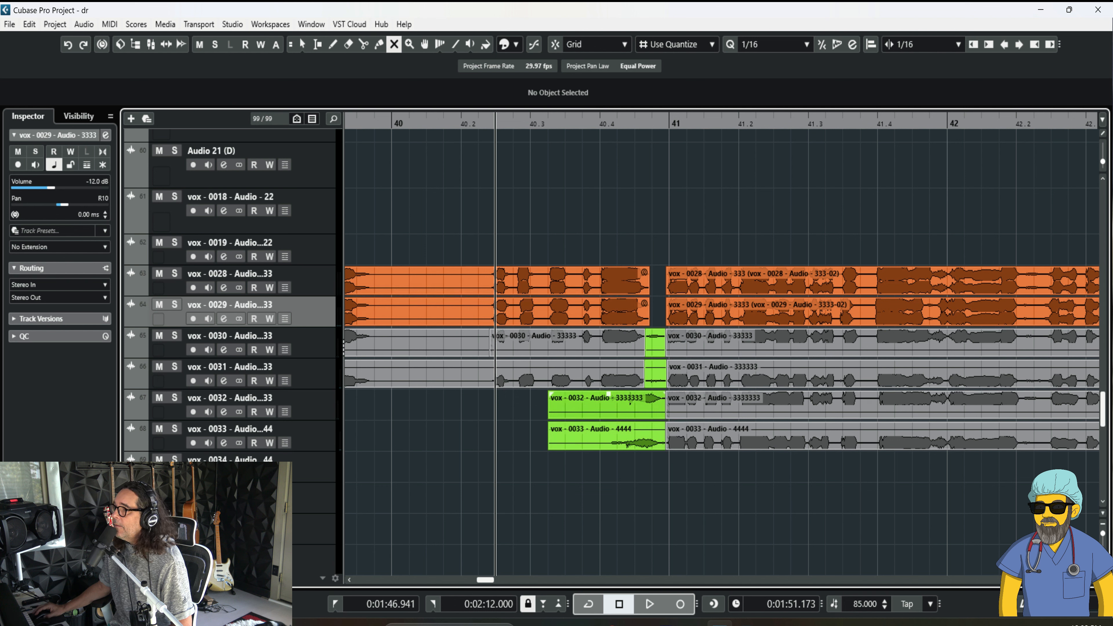
pyautogui.moveTo(495, 123); pyautogui.dragTo(468, 123)
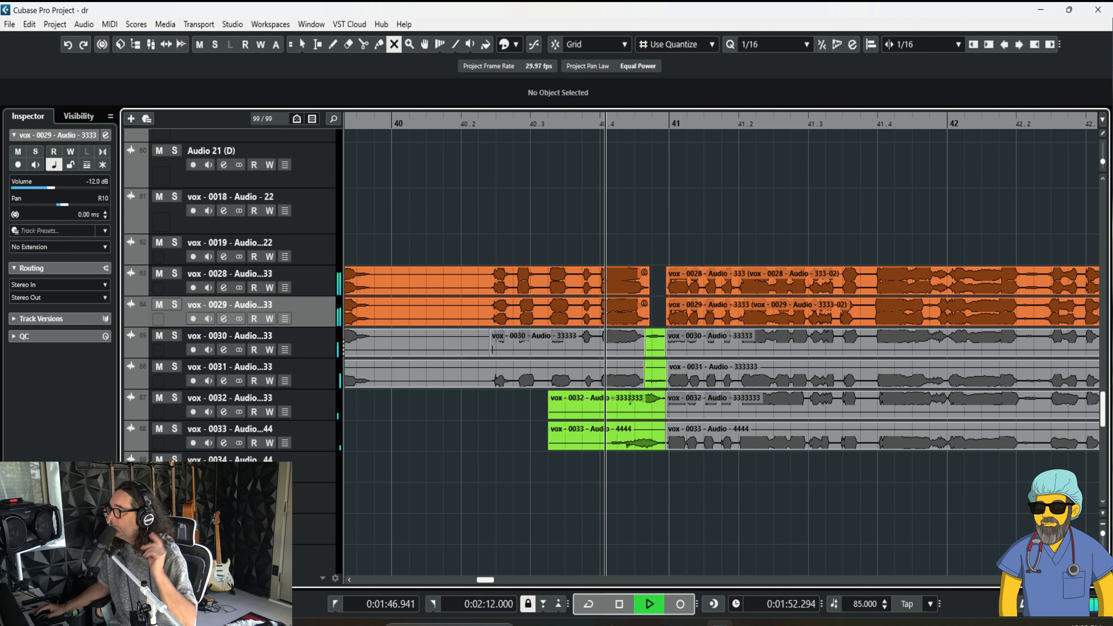
pyautogui.press('space')
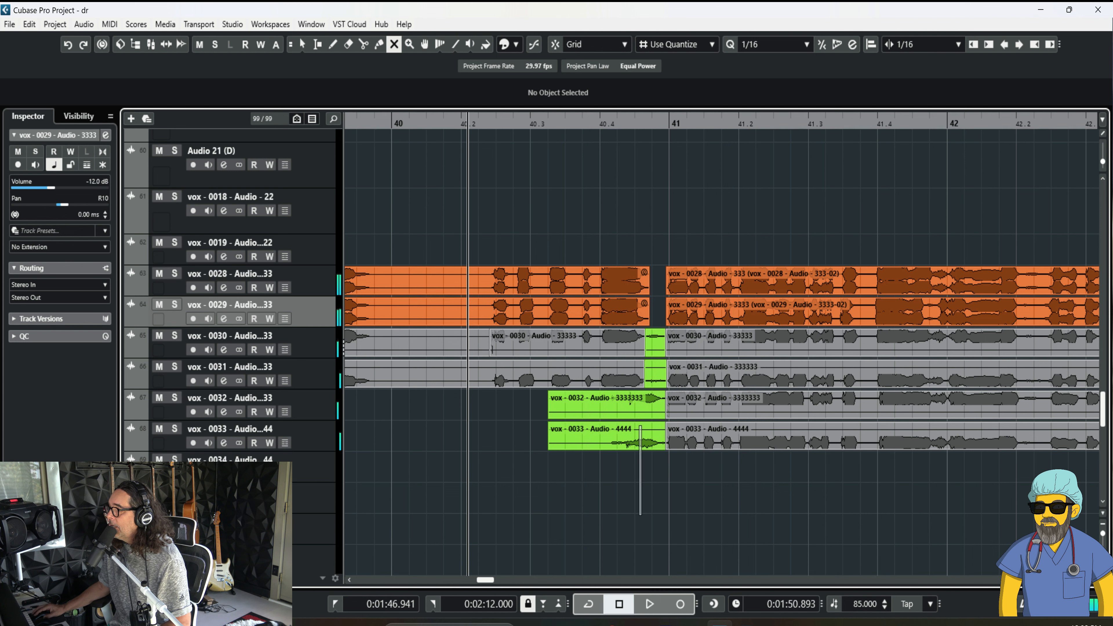
# Mute the green events just before bar 41 on vox - 0030 to vox - 0033 and play back the passage
pyautogui.moveTo(640, 425); pyautogui.dragTo(641, 417)
pyautogui.click(656, 371)
pyautogui.click(655, 346)
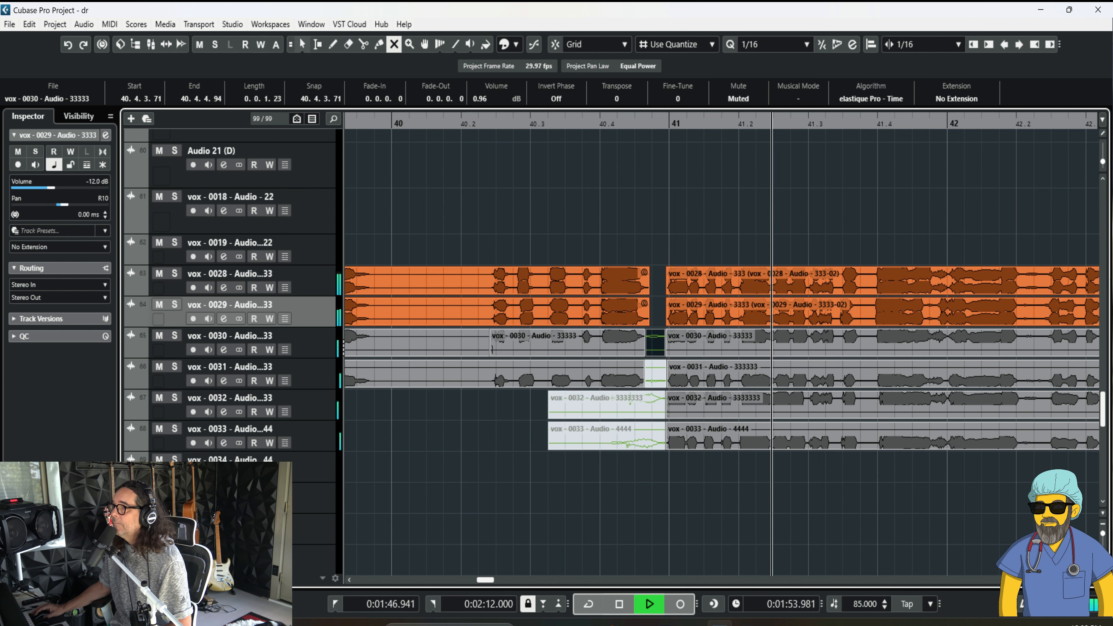
pyautogui.press('space')
# Add a short 0.0.0.17 fade-out to the selected vox - 0030 and vox - 0031 events ending just before bar 41
pyautogui.press('1')
pyautogui.click(492, 349)
pyautogui.hotkey('shift', 'Down')
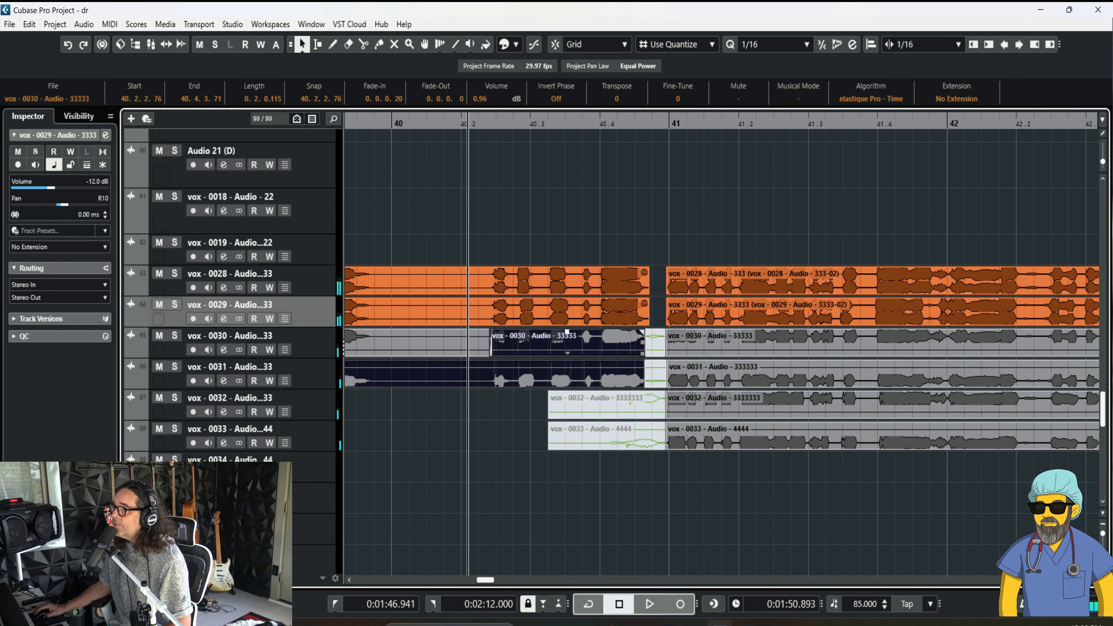
pyautogui.moveTo(642, 332); pyautogui.dragTo(639, 332)
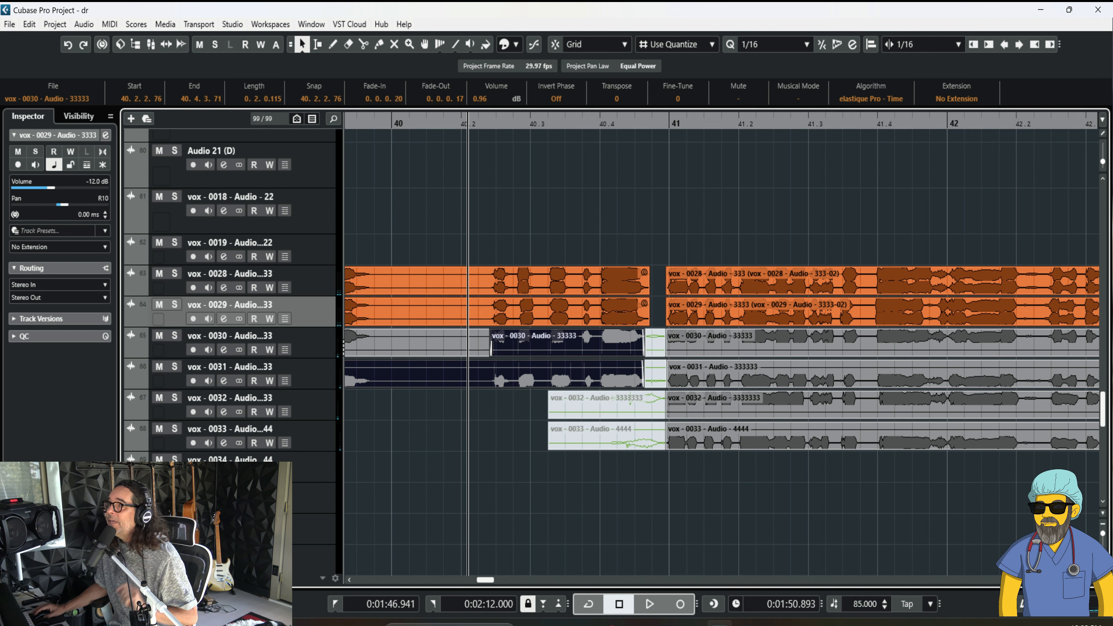
# Unmute the four green events before bar 41 on vox - 0030 to vox - 0033 and play back the passage for comparison
pyautogui.press('7')
pyautogui.click(626, 486)
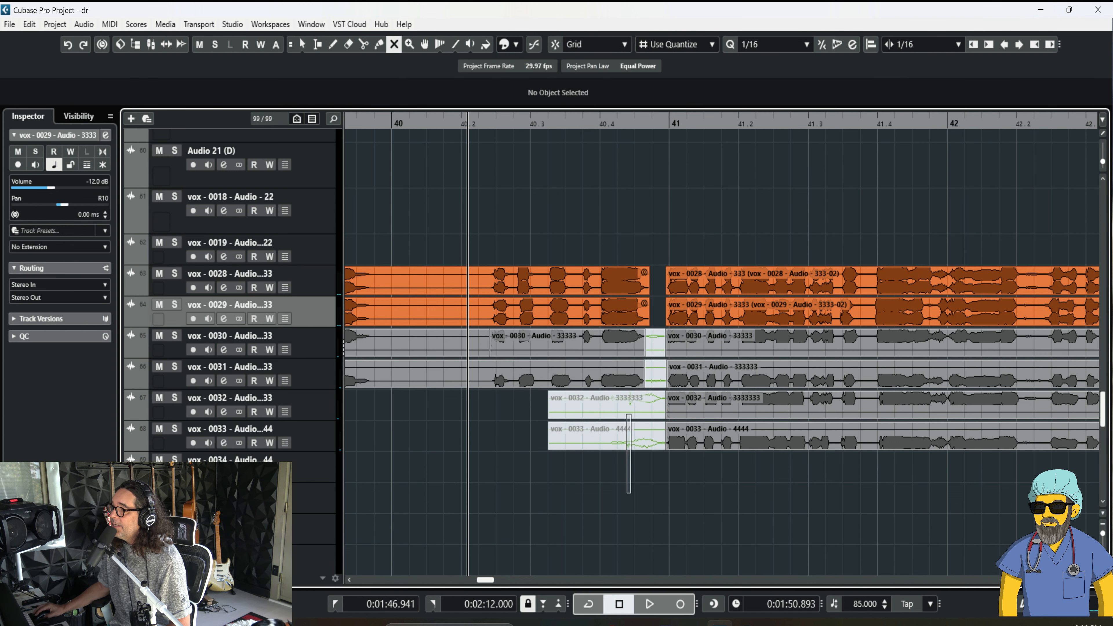
pyautogui.moveTo(632, 414); pyautogui.dragTo(632, 407)
pyautogui.click(655, 372)
pyautogui.click(656, 338)
pyautogui.press('space')
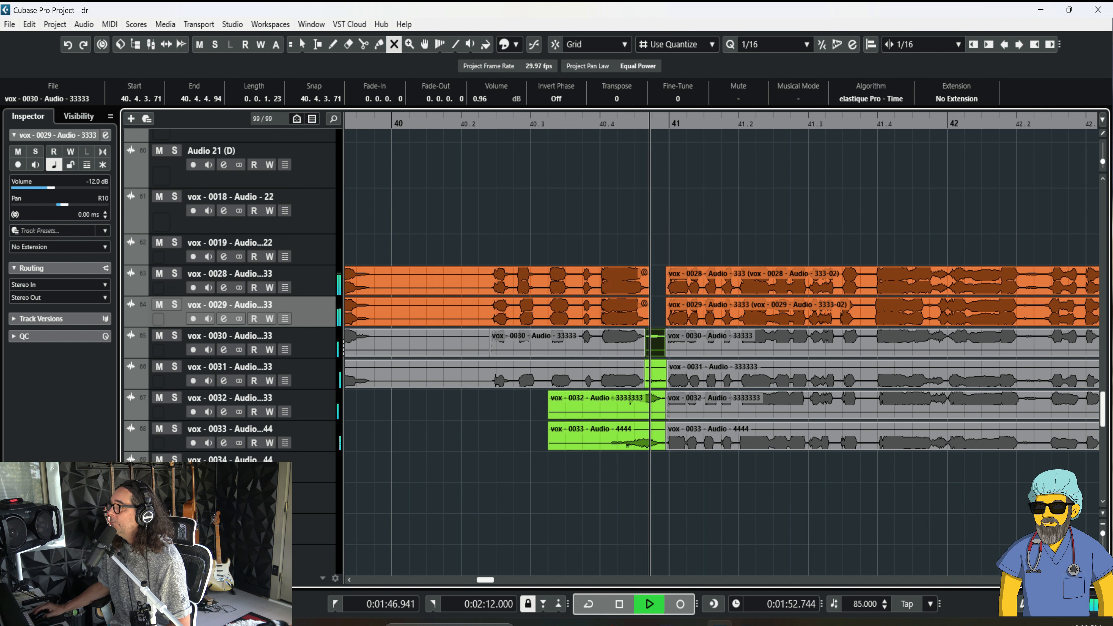
pyautogui.press('space')
# Mute the four green events before bar 41 again and play the vocals through to the gap before bar 44
pyautogui.moveTo(631, 478); pyautogui.dragTo(636, 412)
pyautogui.click(655, 371)
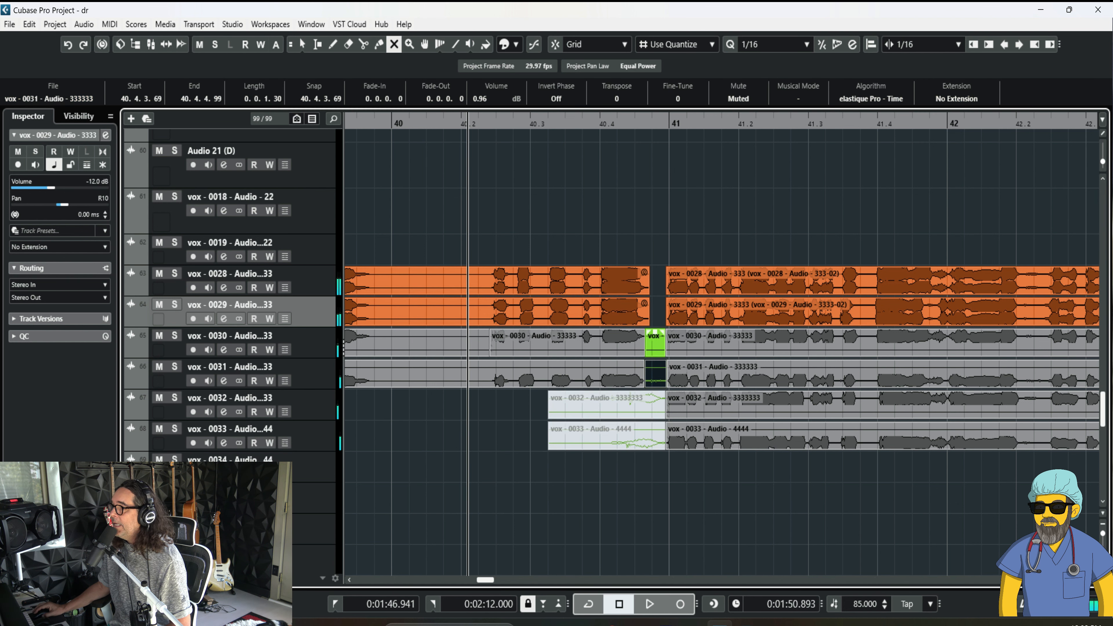
pyautogui.click(655, 341)
pyautogui.press('space')
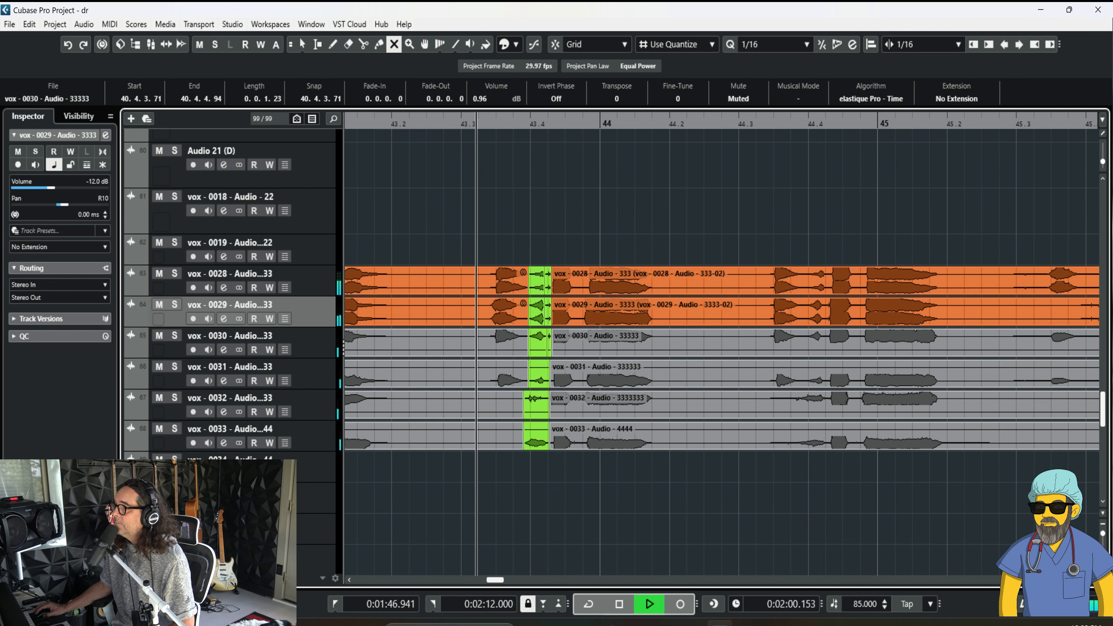
pyautogui.press('space')
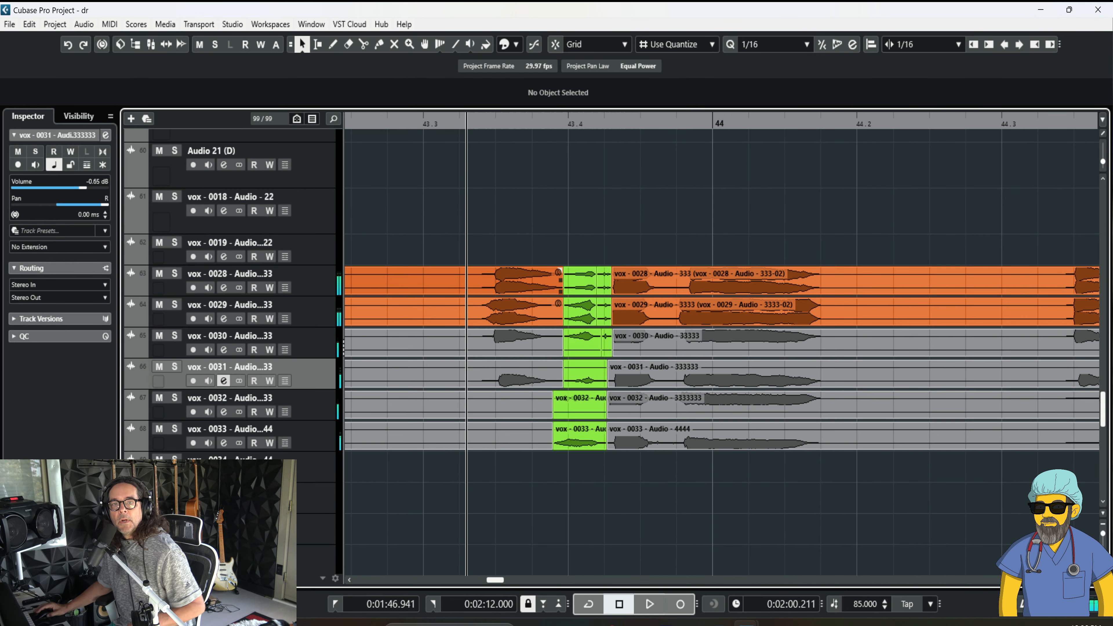
# Place the playhead ahead of the green events before bar 44 and listen to that passage across the vocal tracks twice
pyautogui.press('g')
pyautogui.press('g')
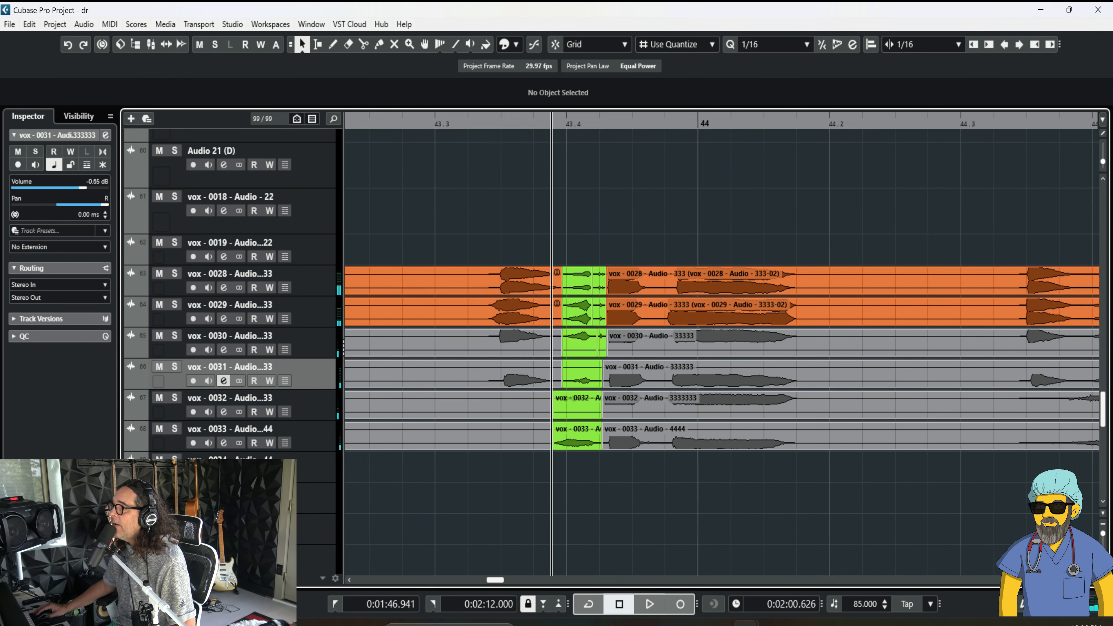
pyautogui.press('h')
pyautogui.press('h')
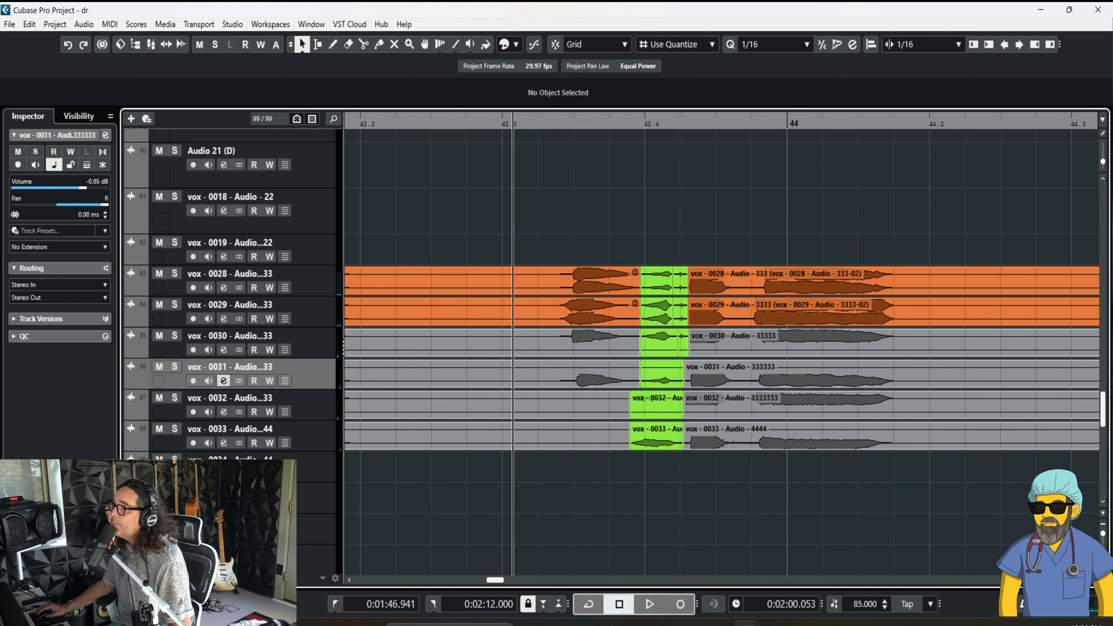
pyautogui.press('KP_Subtract')
pyautogui.press('KP_Subtract')
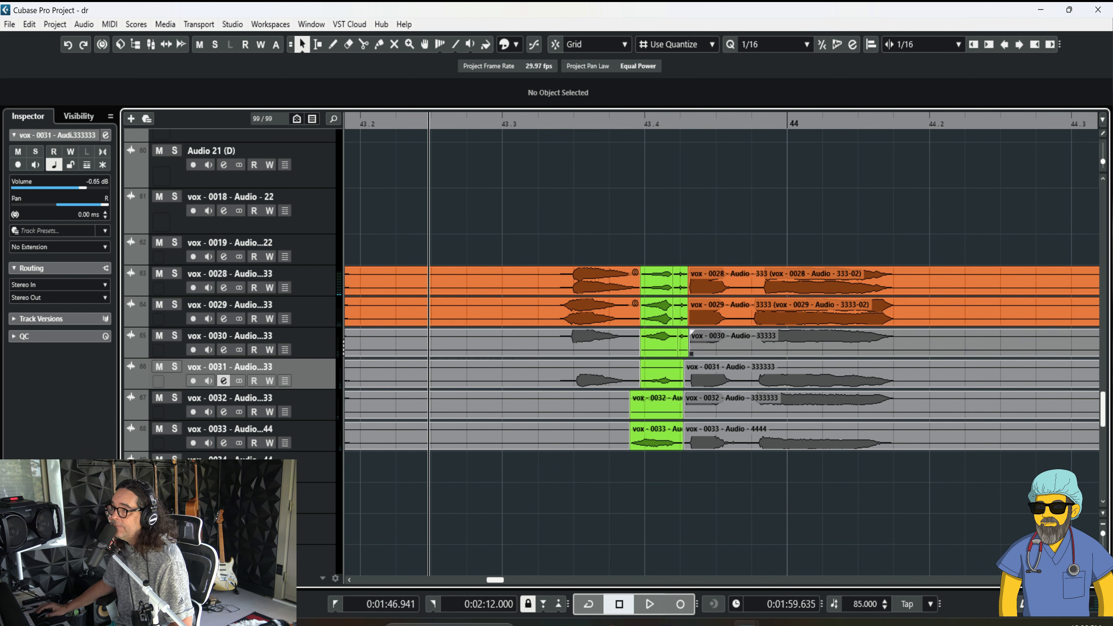
pyautogui.press('space')
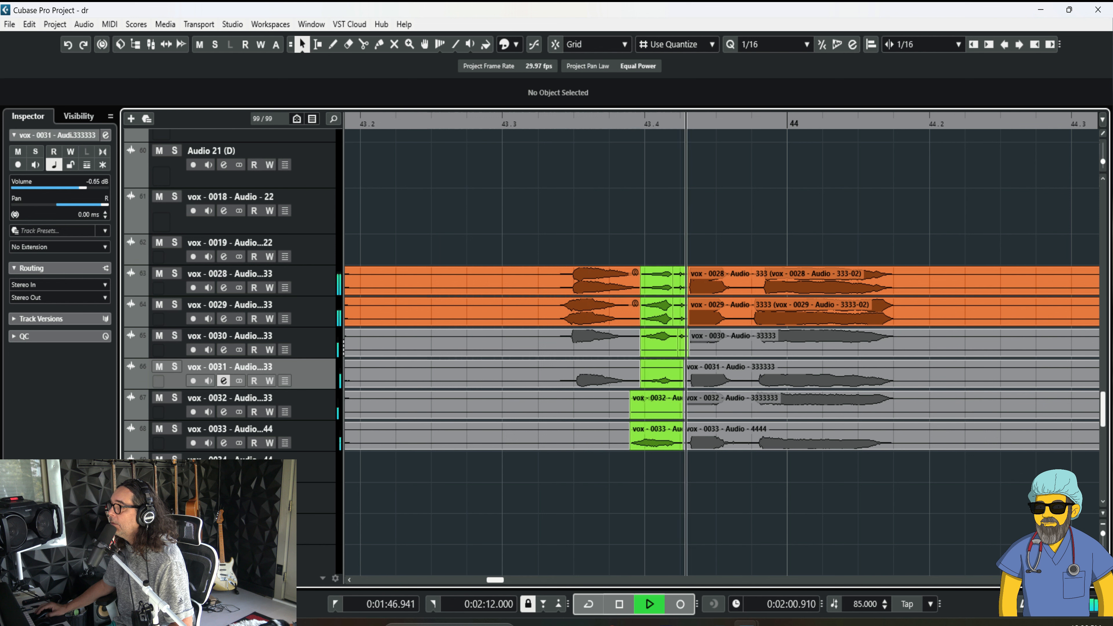
pyautogui.press('space')
pyautogui.press('space')
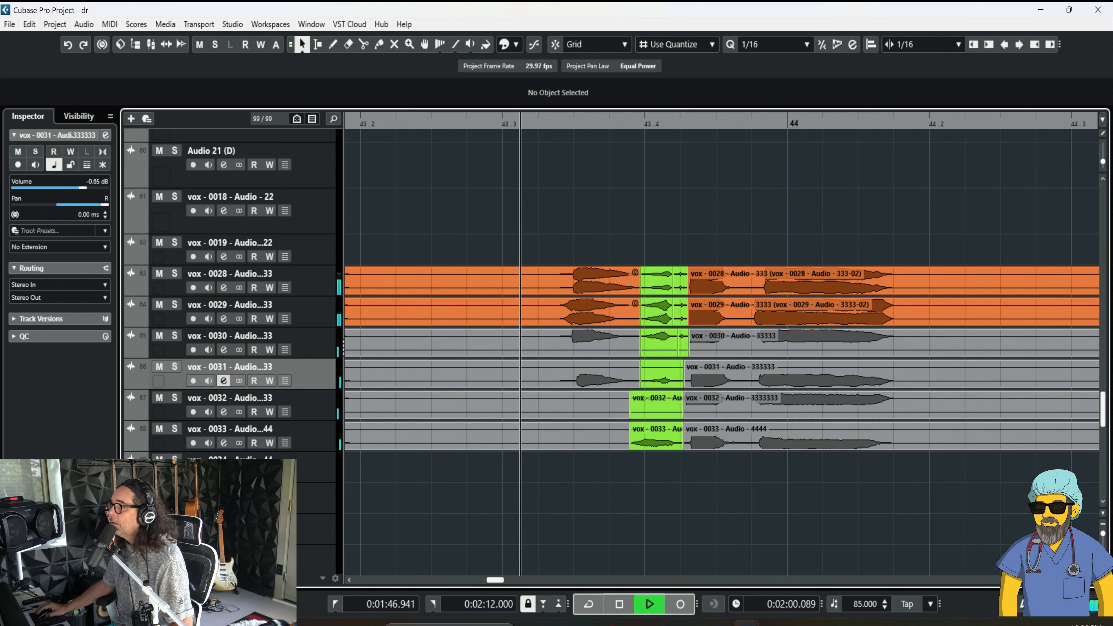
pyautogui.press('space')
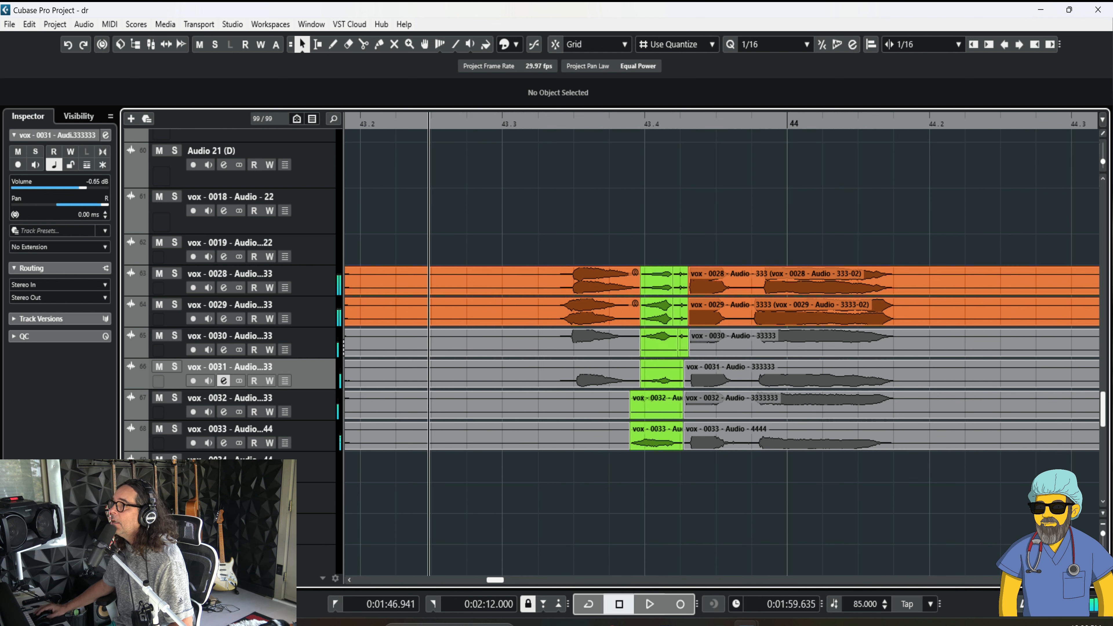
# Mute the green events starting around 43.4 on the vox - 0028 to vox - 0033 tracks and play back the passage
pyautogui.press('7')
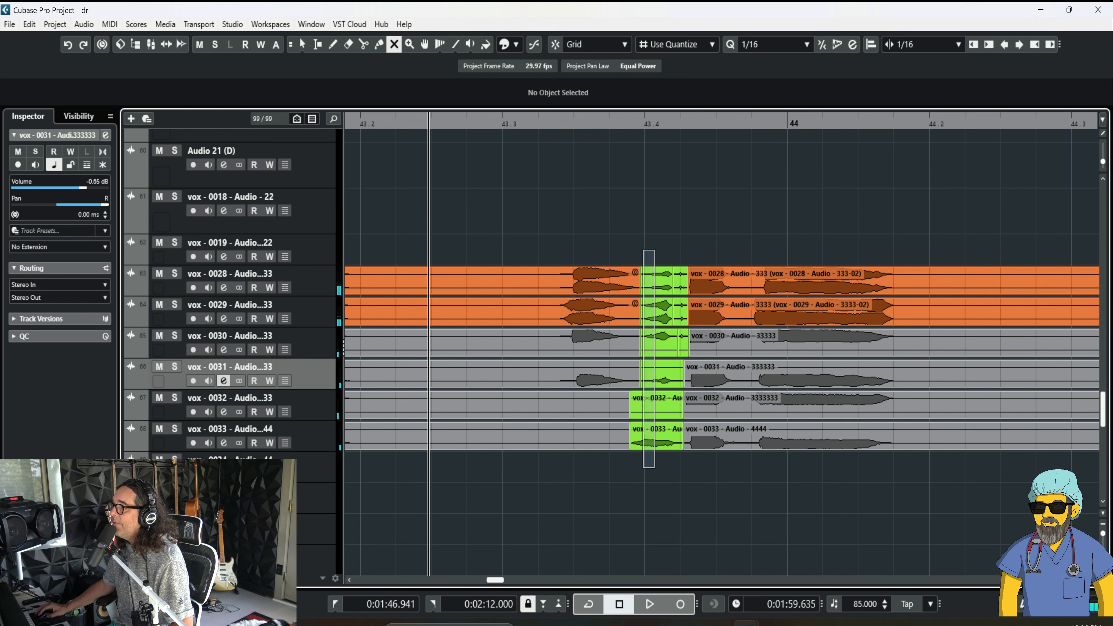
pyautogui.moveTo(644, 251); pyautogui.dragTo(654, 466)
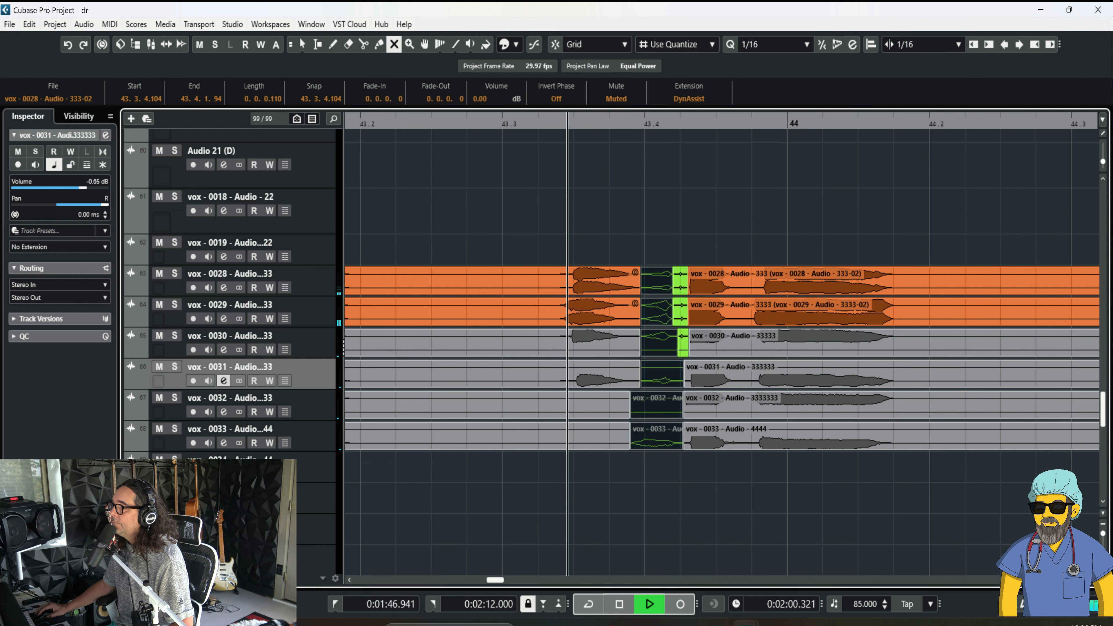
pyautogui.press('space')
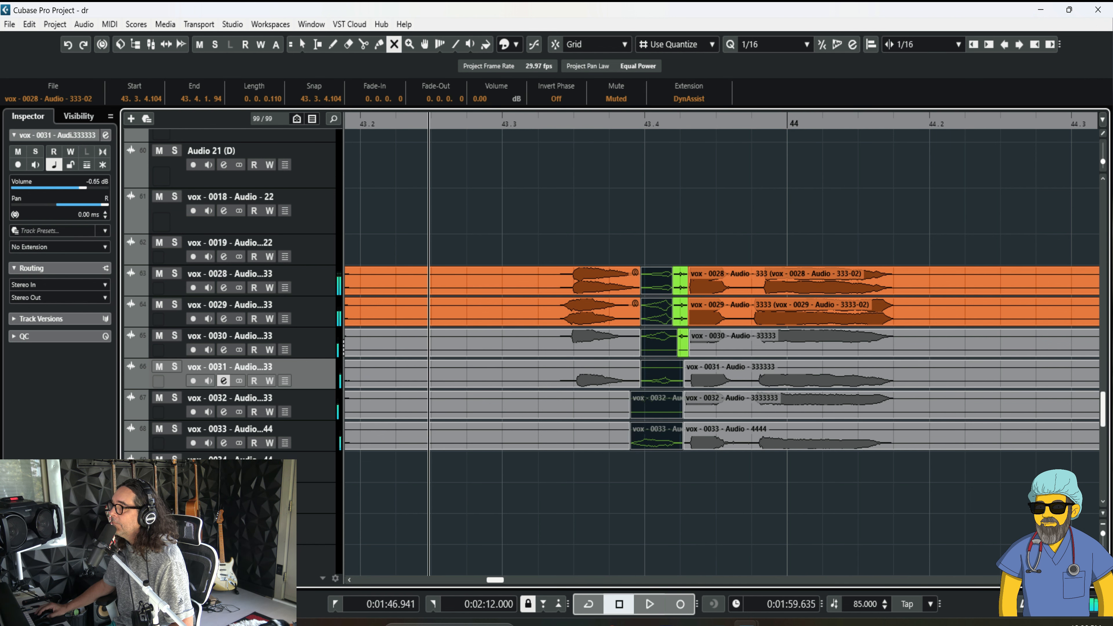
# Move the playhead to just after 43.3, solo the vox - 0028 track and play it back
pyautogui.moveTo(671, 124); pyautogui.dragTo(515, 128)
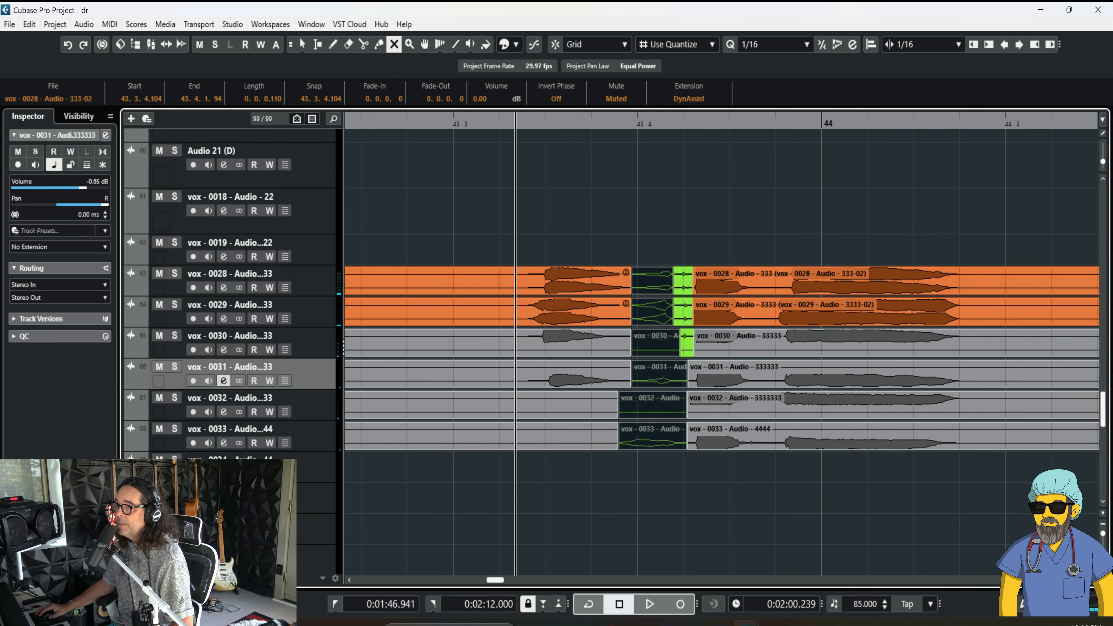
pyautogui.click(174, 274)
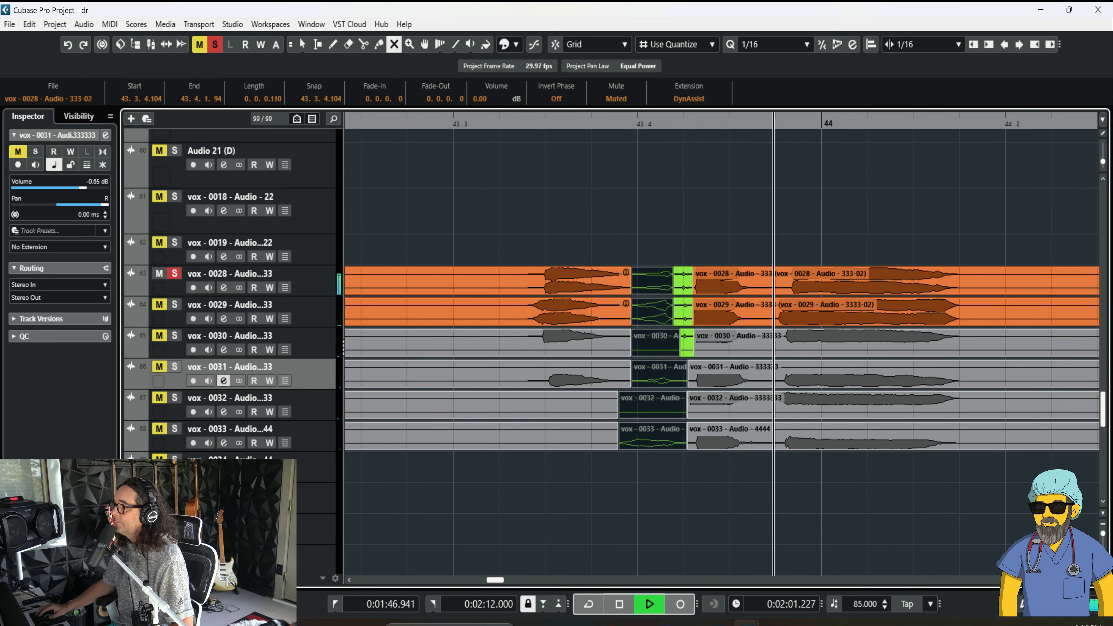
# Unsolo the vox - 0028 track, mute the short green slices before bar 44 on vox - 0028 to vox - 0030, and play back the passage
pyautogui.press('space')
pyautogui.click(174, 274)
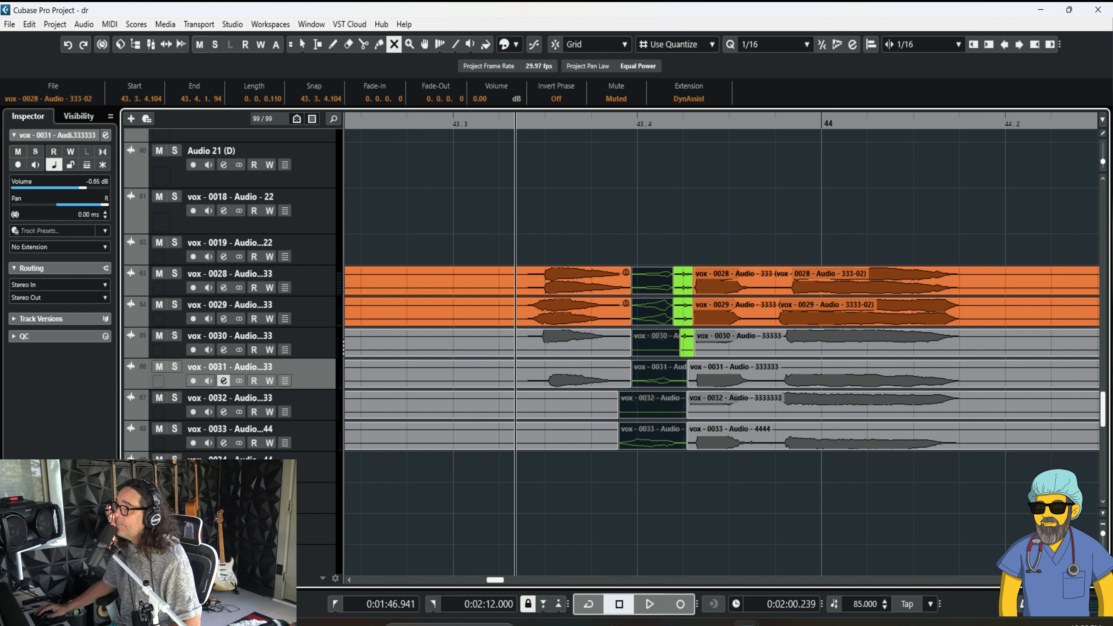
pyautogui.click(681, 261)
pyautogui.moveTo(686, 314); pyautogui.dragTo(686, 315)
pyautogui.click(687, 344)
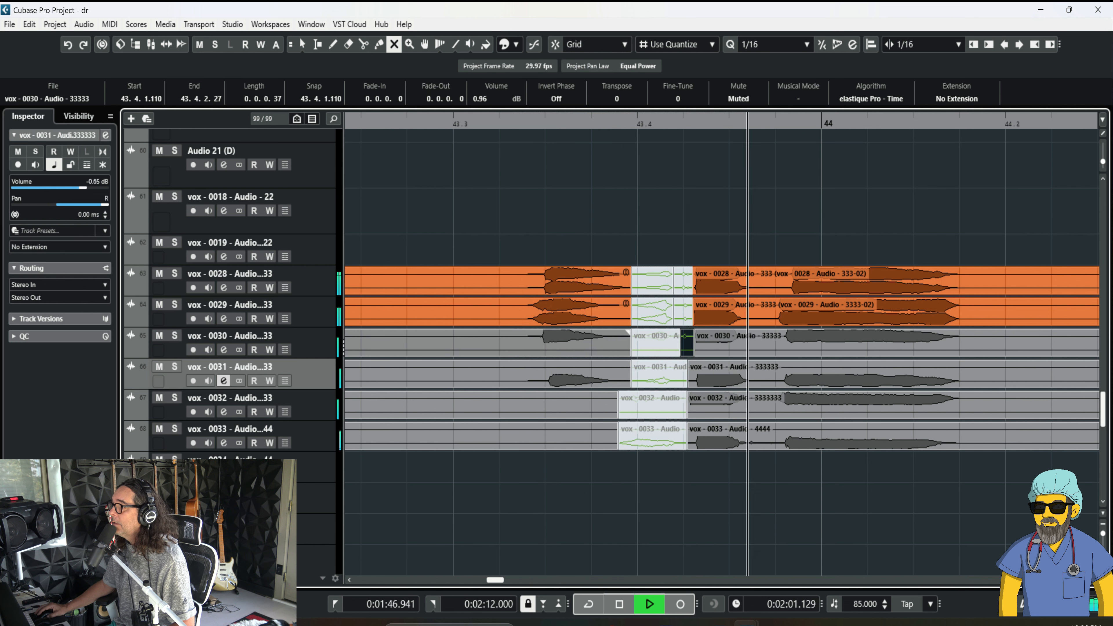
pyautogui.press('space')
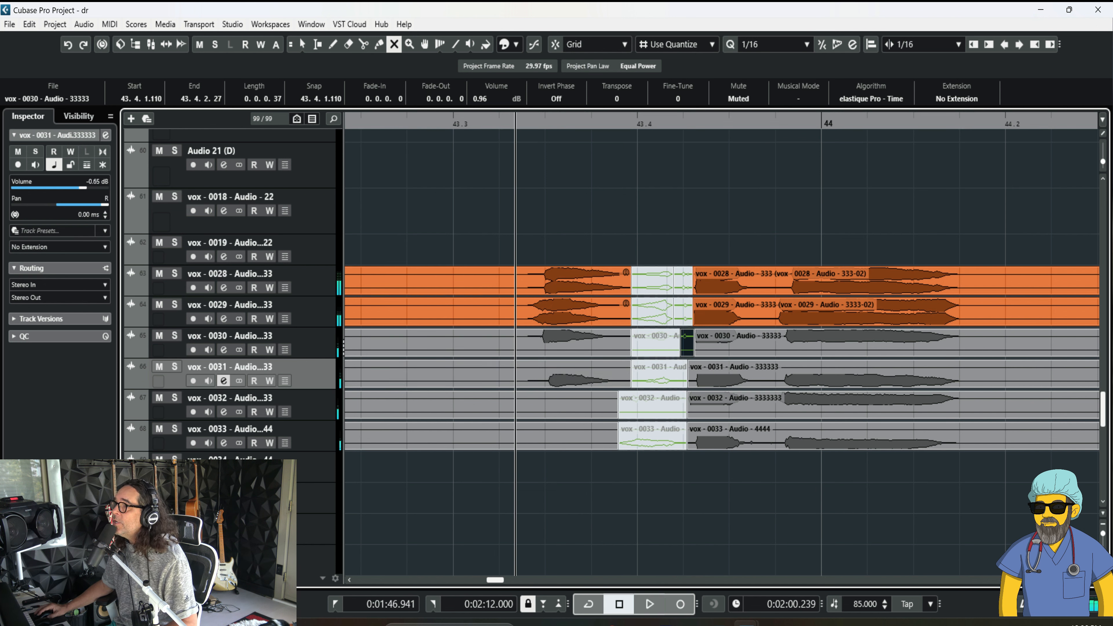
# Split the vox - 0029 event just ahead of the sung word before 43.4 and move that piece slightly later, to 43.3.2.54
pyautogui.press('3')
pyautogui.click(516, 312)
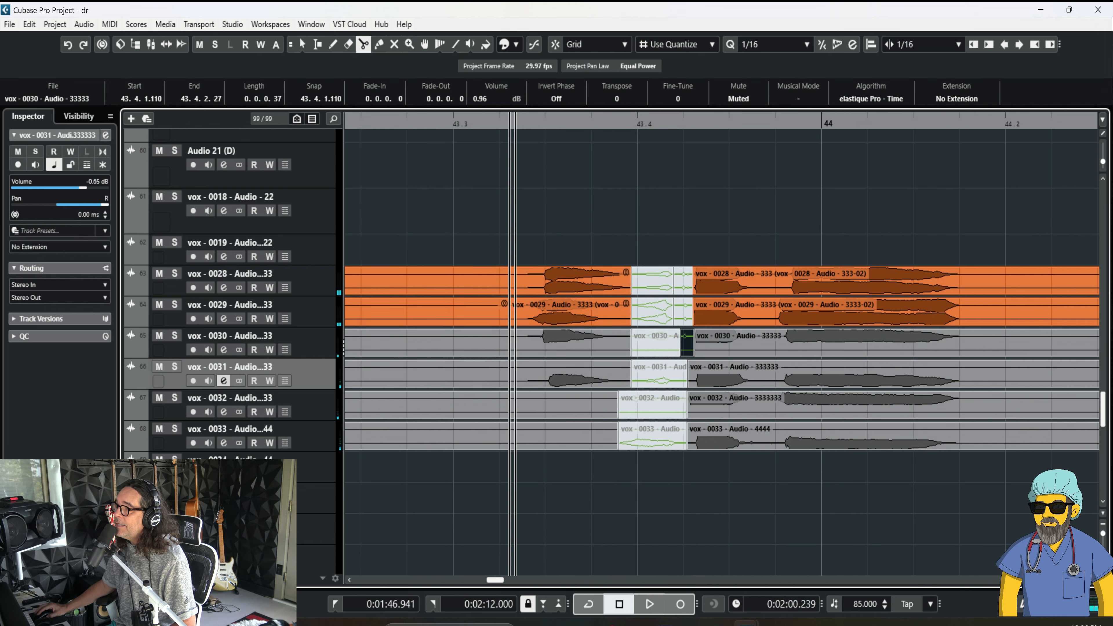
pyautogui.moveTo(566, 310); pyautogui.dragTo(625, 300)
pyautogui.click(614, 232)
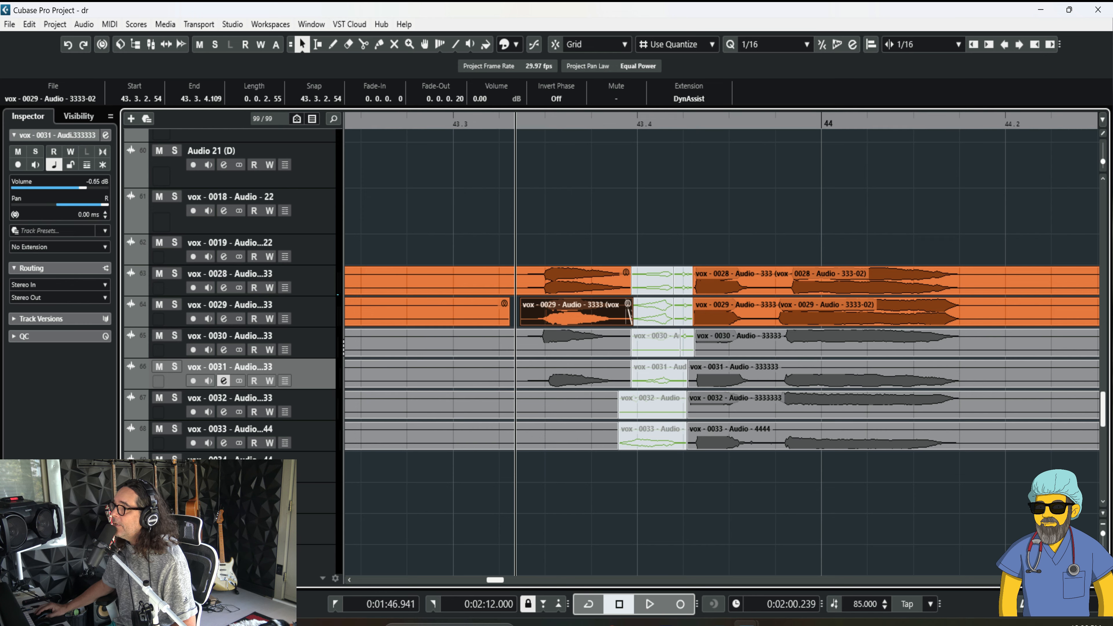
pyautogui.moveTo(537, 124)
pyautogui.mouseDown()
pyautogui.moveTo(537, 175)
pyautogui.moveTo(537, 142)
pyautogui.mouseUp()
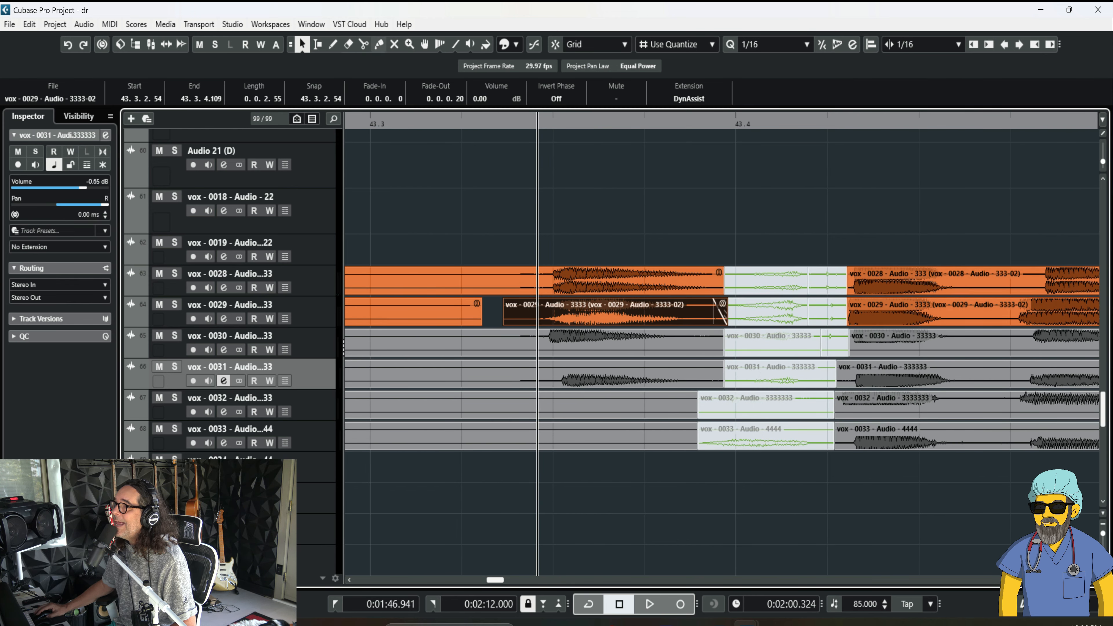
# Split the vox - 0030 event just before the same word ahead of 43.4 and move the piece slightly later
pyautogui.press('4')
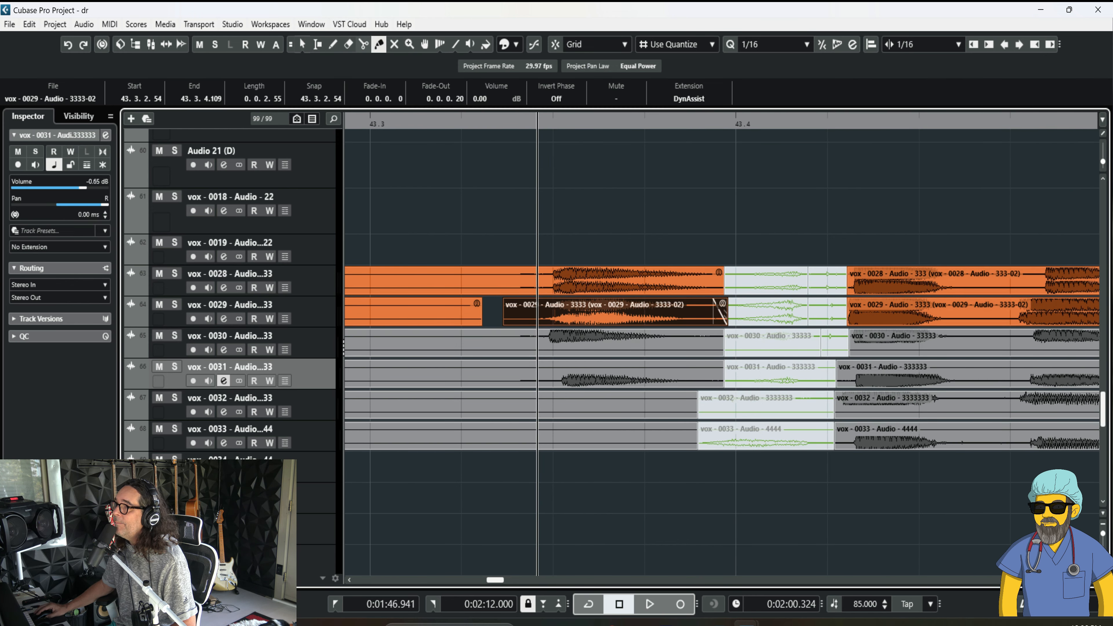
pyautogui.press('3')
pyautogui.click(507, 344)
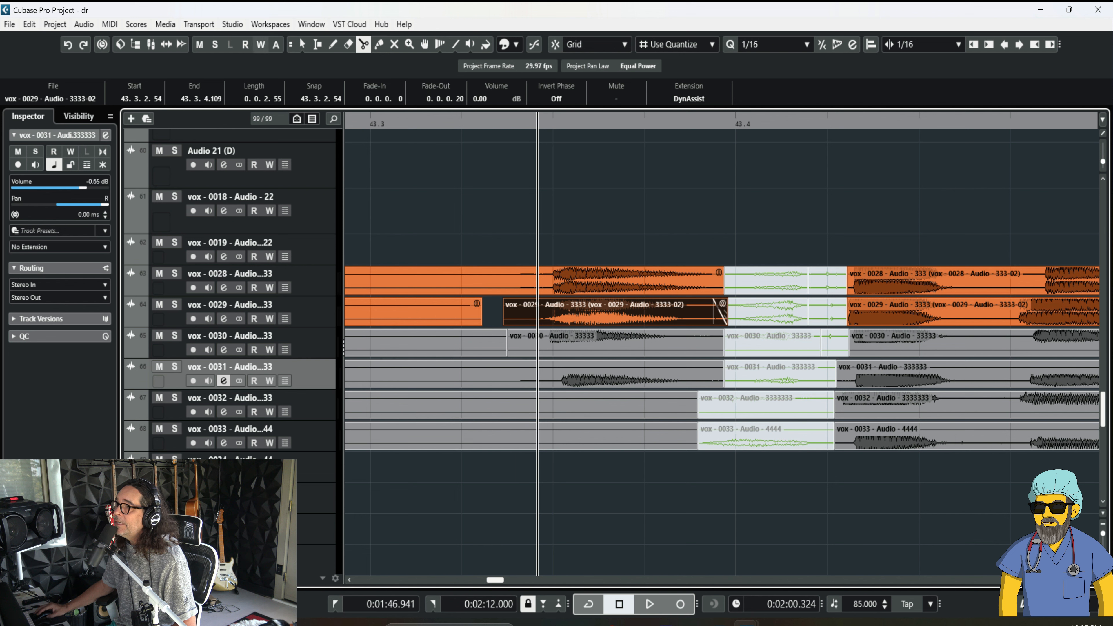
pyautogui.press('1')
pyautogui.moveTo(585, 343); pyautogui.dragTo(590, 343)
# Split the vox - 0031 event at the cursor, move the word earlier to start at 43.3.2.90, and crossfade it with its neighbours
pyautogui.click(590, 374)
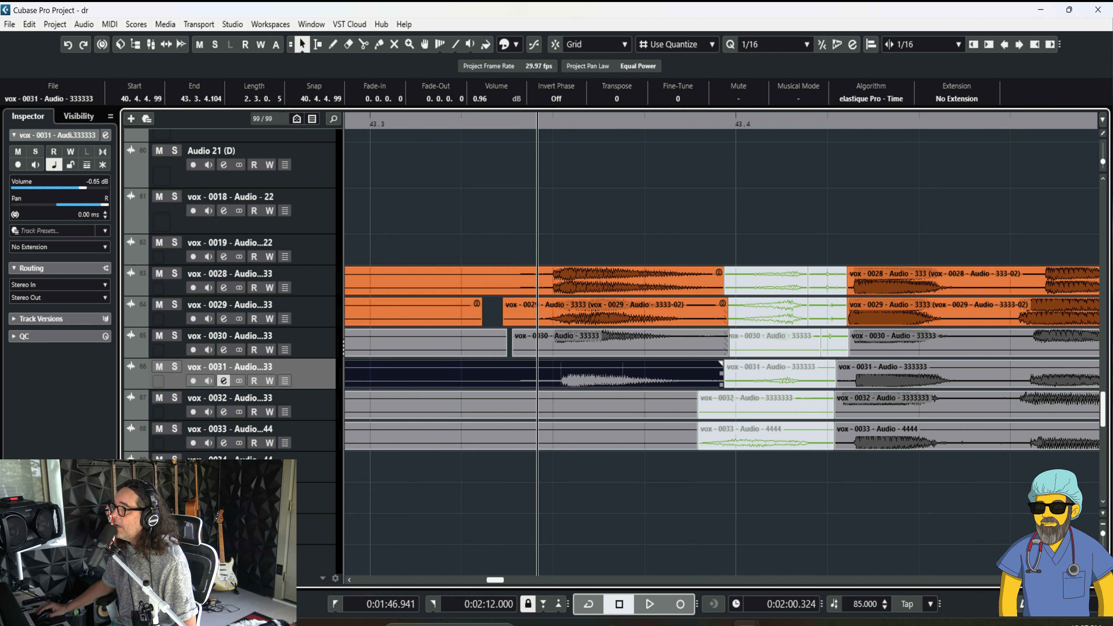
pyautogui.hotkey('alt', 'x')
pyautogui.moveTo(554, 123); pyautogui.dragTo(549, 147)
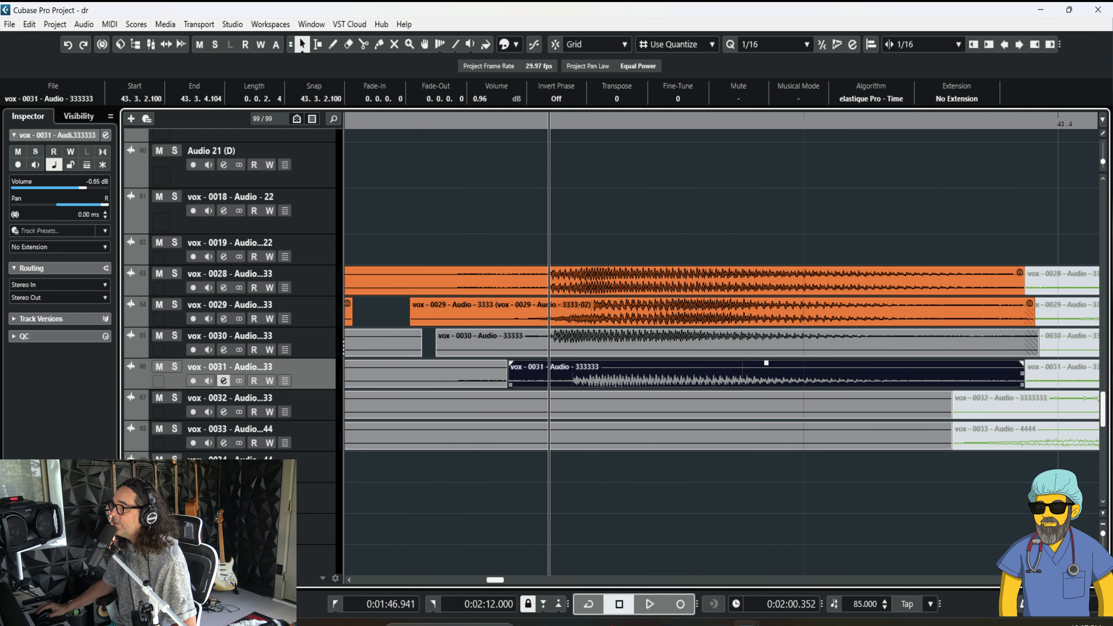
pyautogui.moveTo(633, 373); pyautogui.dragTo(614, 373)
pyautogui.press('x')
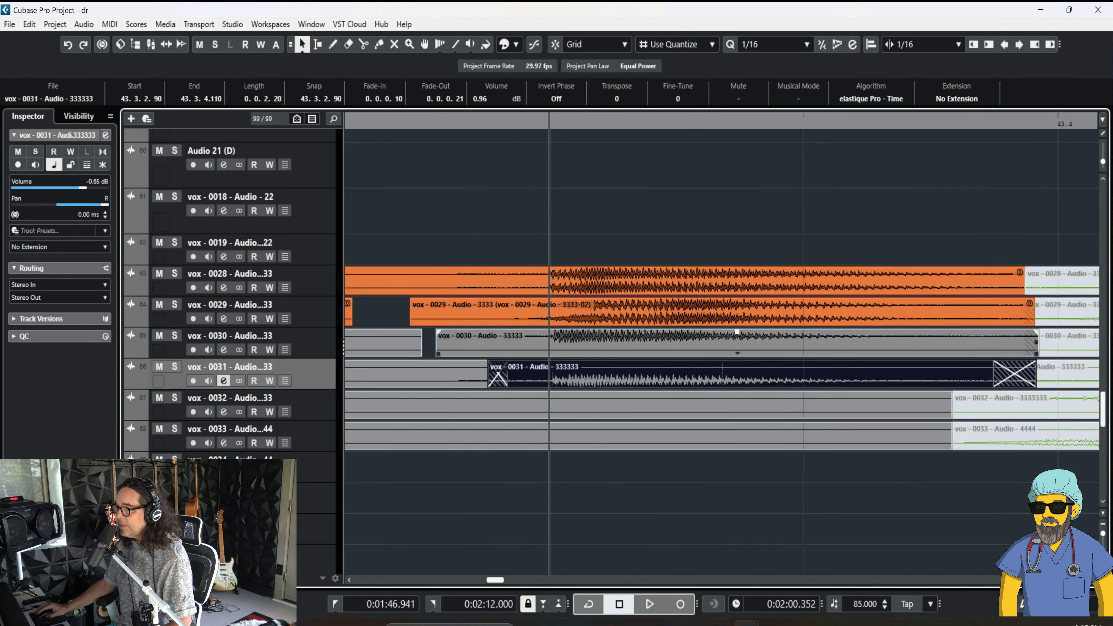
# Crossfade the moved vox - 0030 piece before 43.4 with the preceding event, and select the vox - 0028 event above it
pyautogui.click(614, 343)
pyautogui.press('x')
pyautogui.click(613, 311)
pyautogui.click(614, 280)
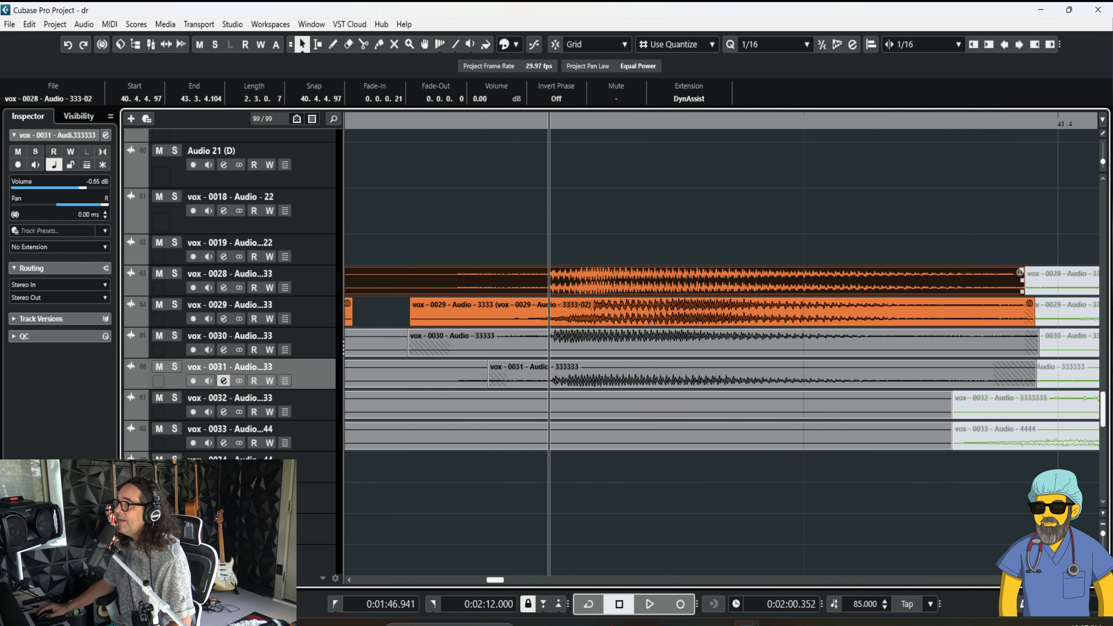
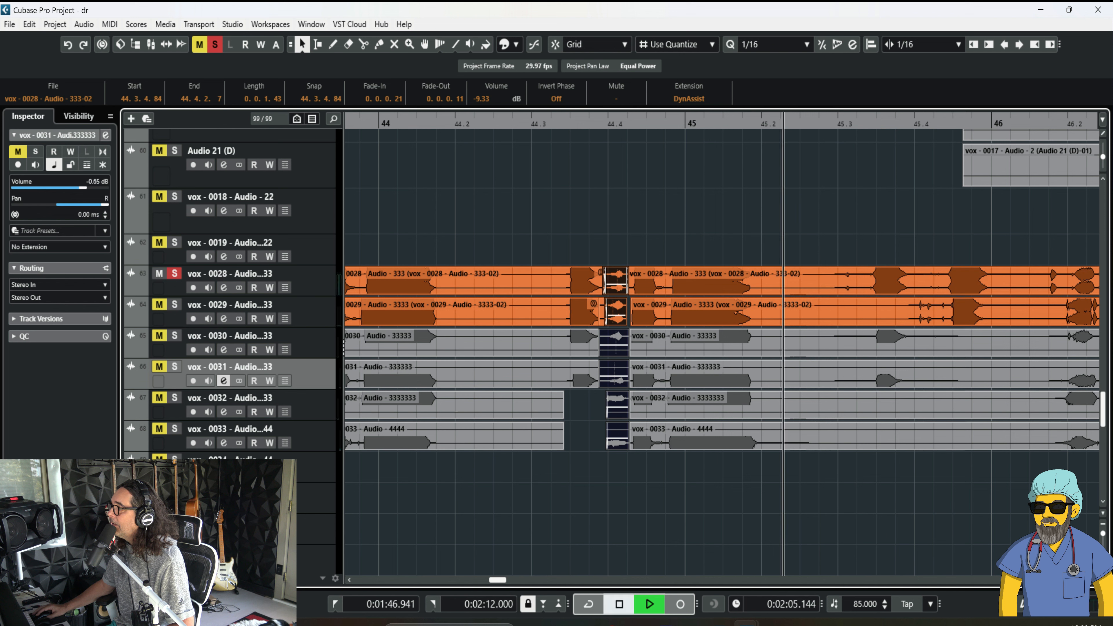
# Solo vox - 0029 alongside vox - 0028, play back the passage leading up to bar 46, and unsolo vox - 0029
pyautogui.click(175, 305)
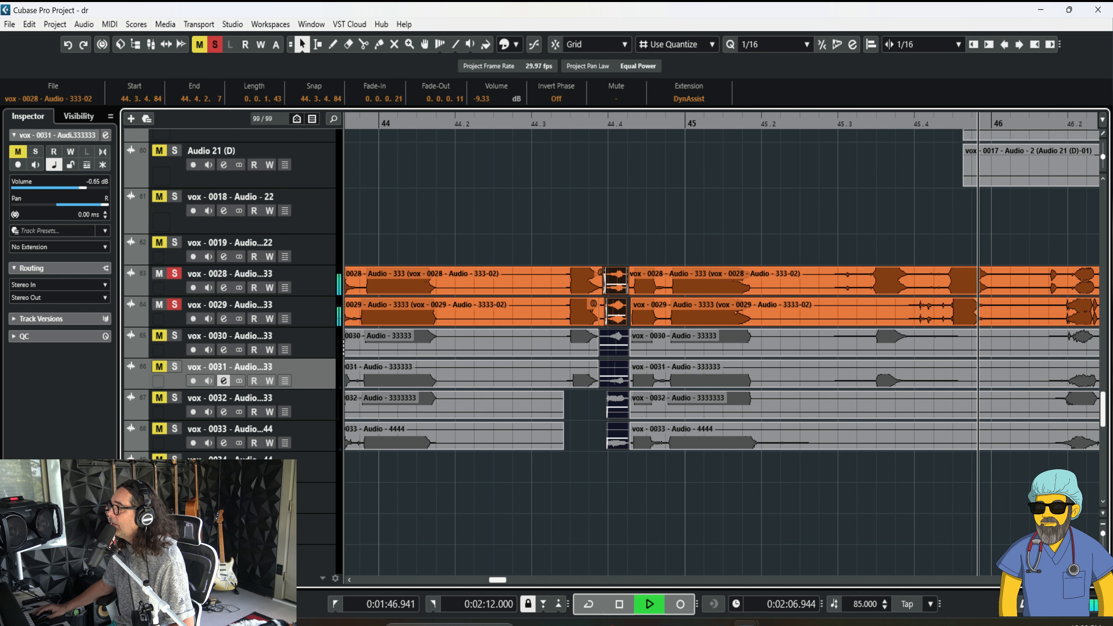
pyautogui.press('space')
pyautogui.press('space')
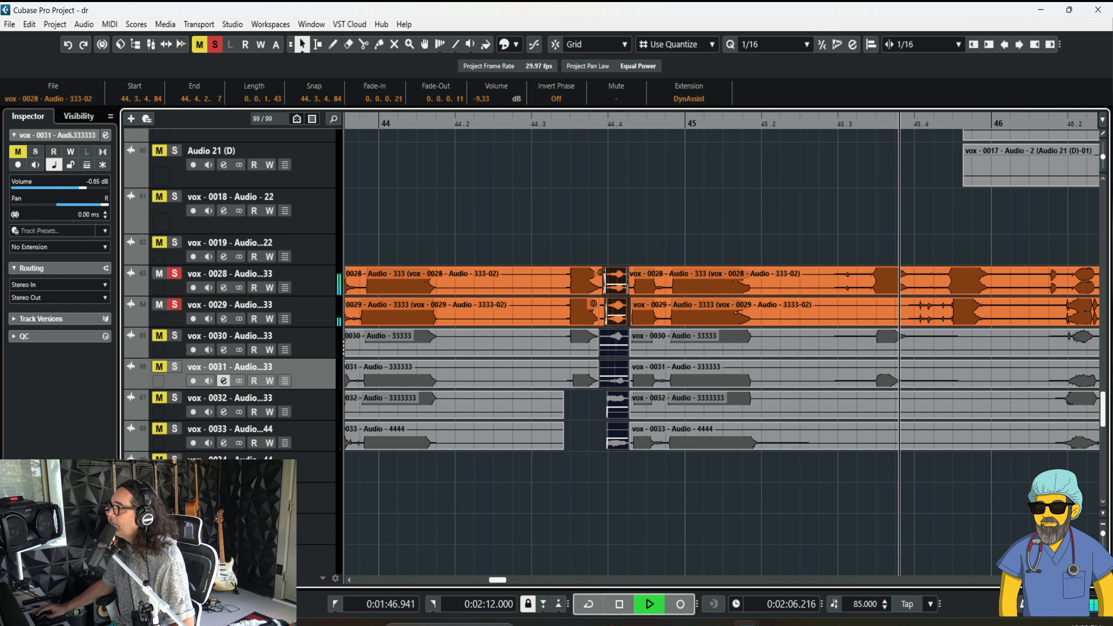
pyautogui.press('space')
pyautogui.click(174, 304)
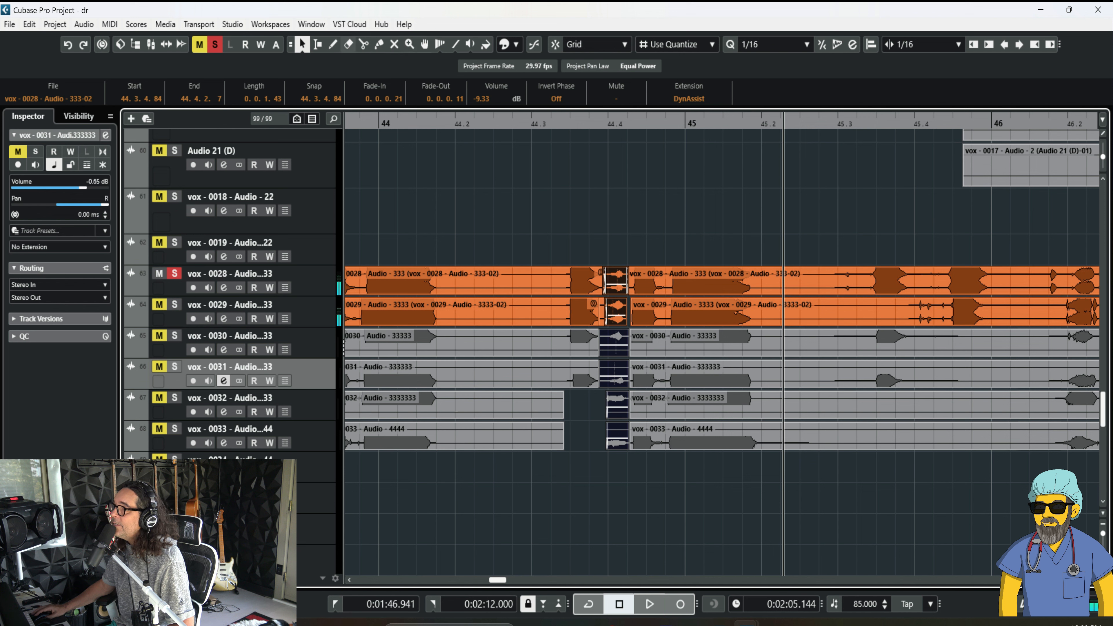
# Delete the surplus audio on vox - 0028 starting at 45.2.3.89 and 45.4.1.25, and on vox - 0029 starting at 45.3.4.22
pyautogui.press('2')
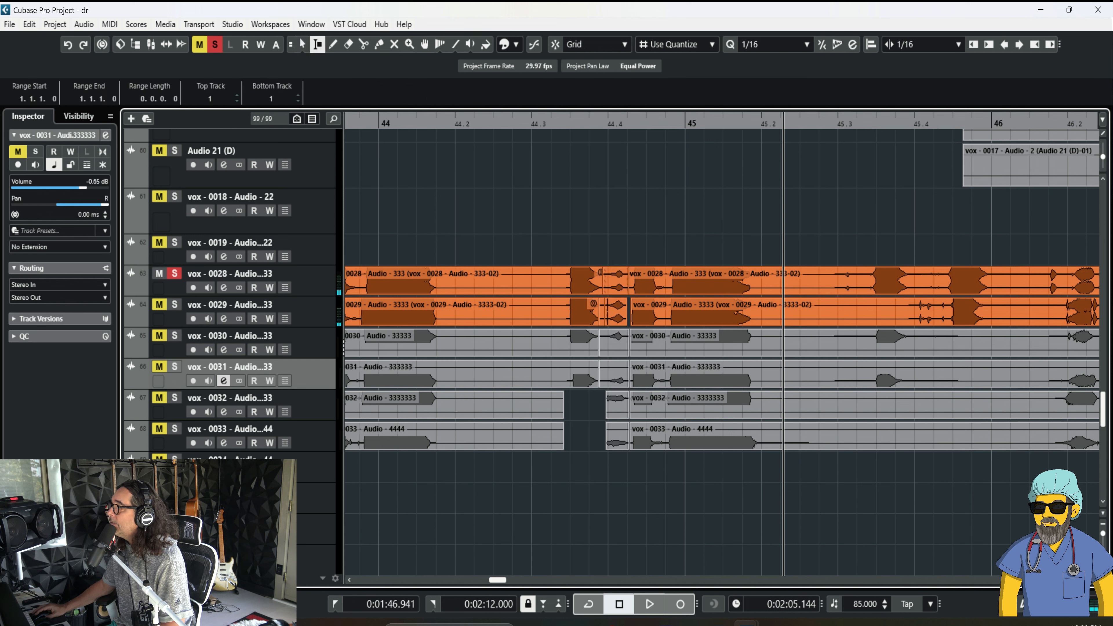
pyautogui.moveTo(813, 253); pyautogui.dragTo(843, 281)
pyautogui.press('Delete')
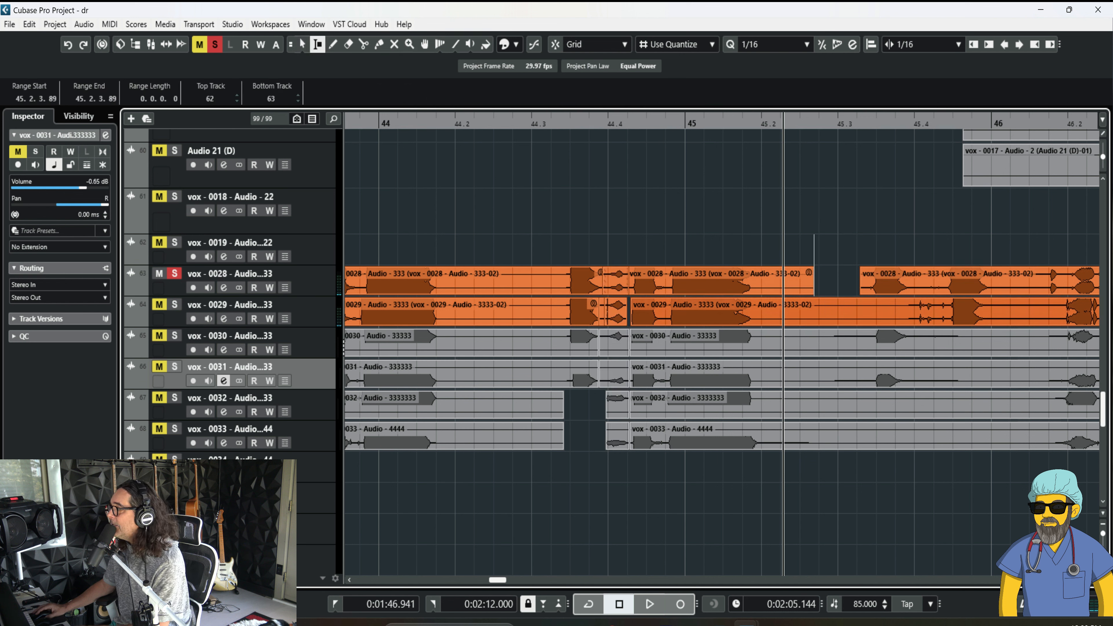
pyautogui.moveTo(899, 307); pyautogui.dragTo(934, 315)
pyautogui.press('Delete')
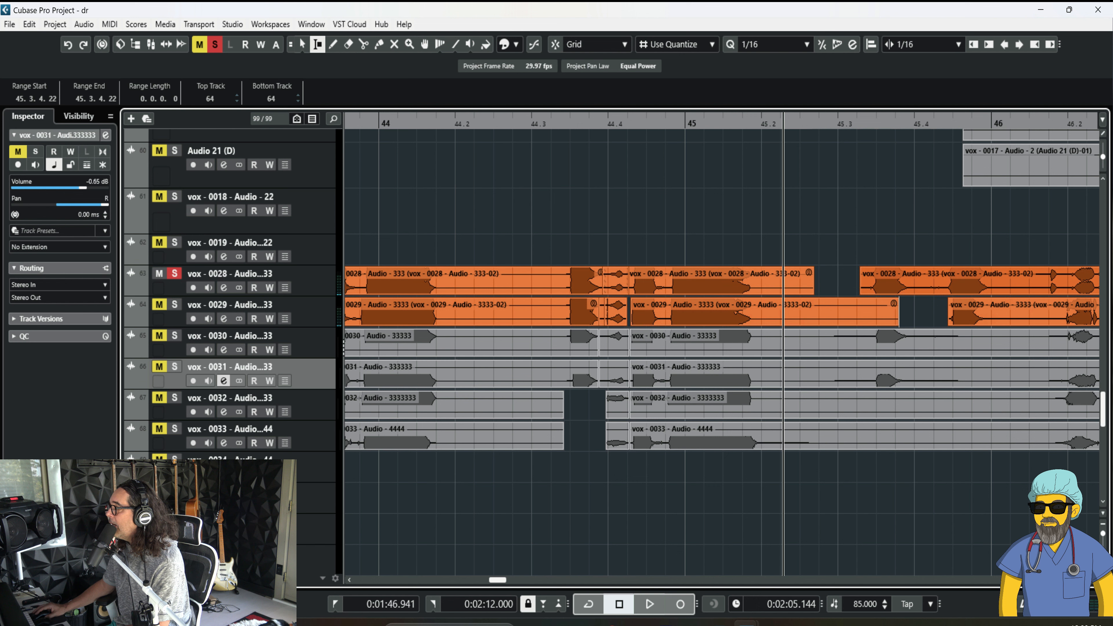
pyautogui.press('Delete')
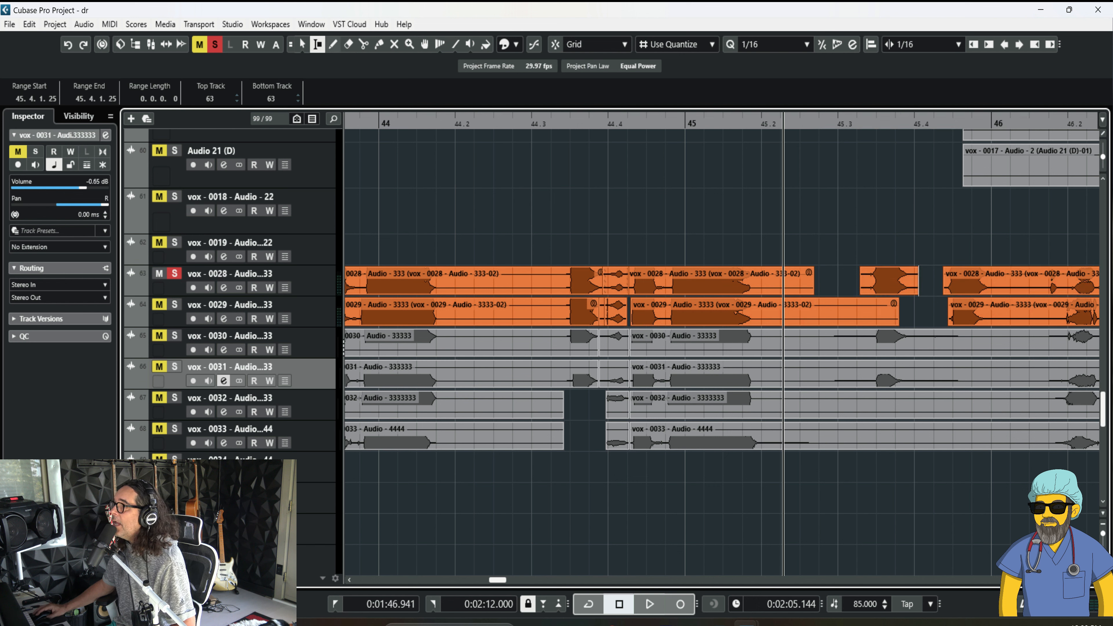
# Add 0.0.0.27 fades at both ends of the isolated vox - 0028 event after 45.3, and trim the vox - 0029 event's end to 45.2.4.35
pyautogui.press('1')
pyautogui.click(889, 271)
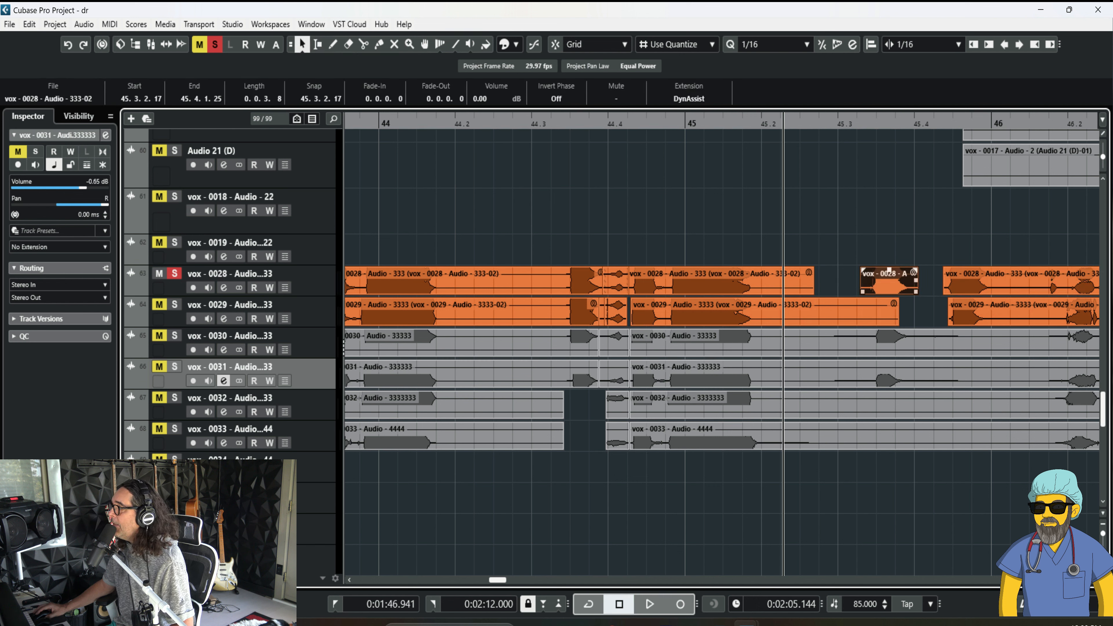
pyautogui.moveTo(863, 270); pyautogui.dragTo(912, 271)
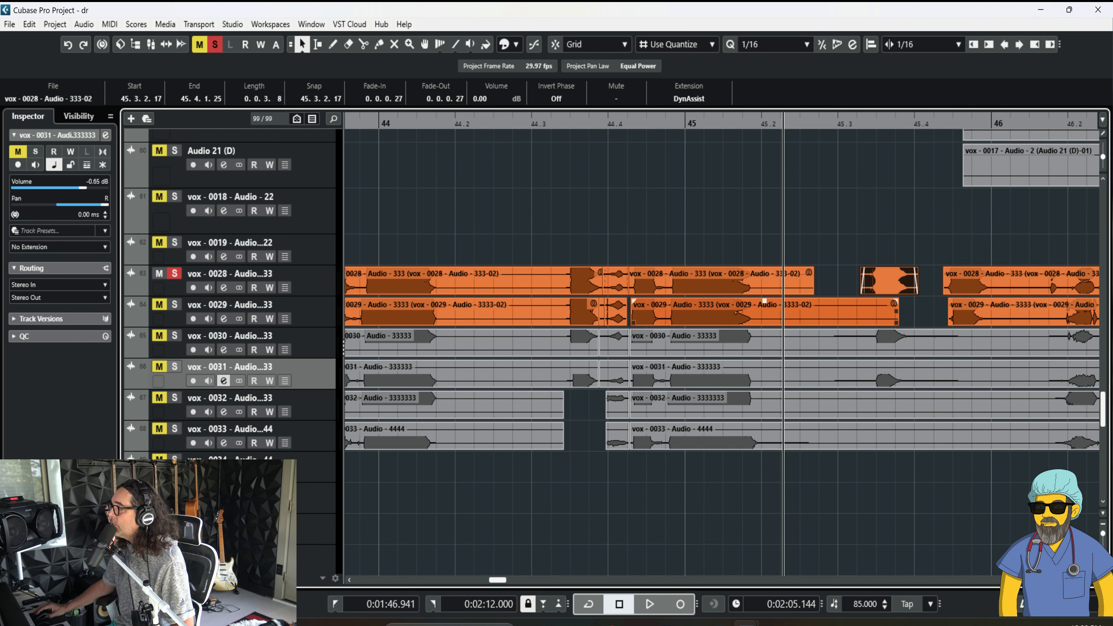
pyautogui.moveTo(896, 323); pyautogui.dragTo(814, 302)
# Check the vox - 0028 channel's insert chain, and review the DynAssist settings of its event at bars 41 to 43
pyautogui.moveTo(636, 123); pyautogui.dragTo(652, 76)
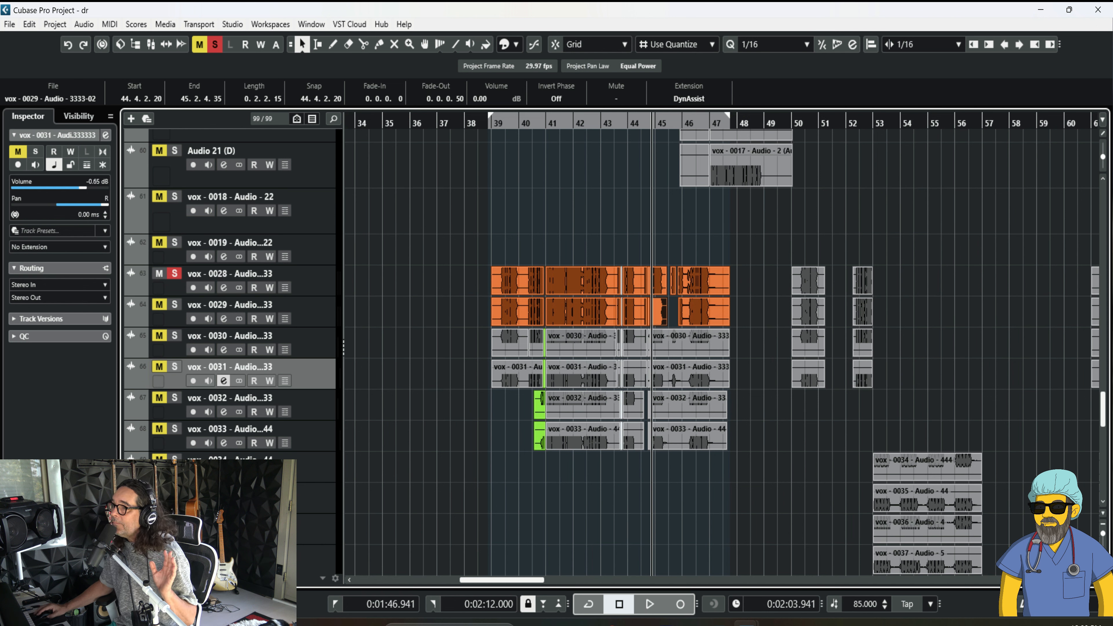
pyautogui.click(224, 288)
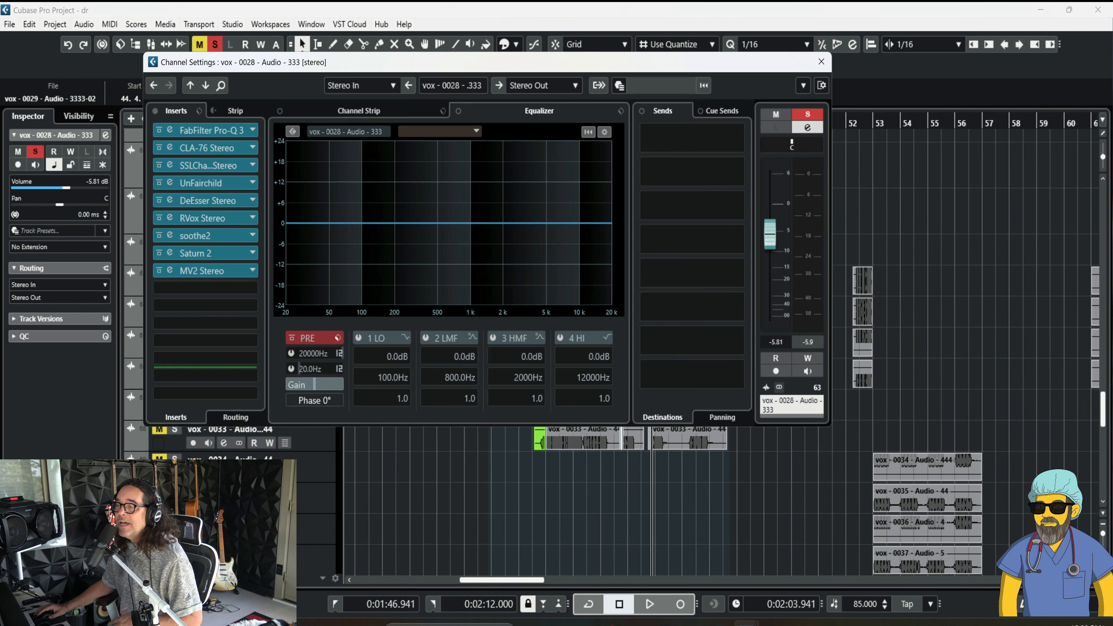
pyautogui.click(821, 62)
pyautogui.click(574, 236)
pyautogui.click(583, 282)
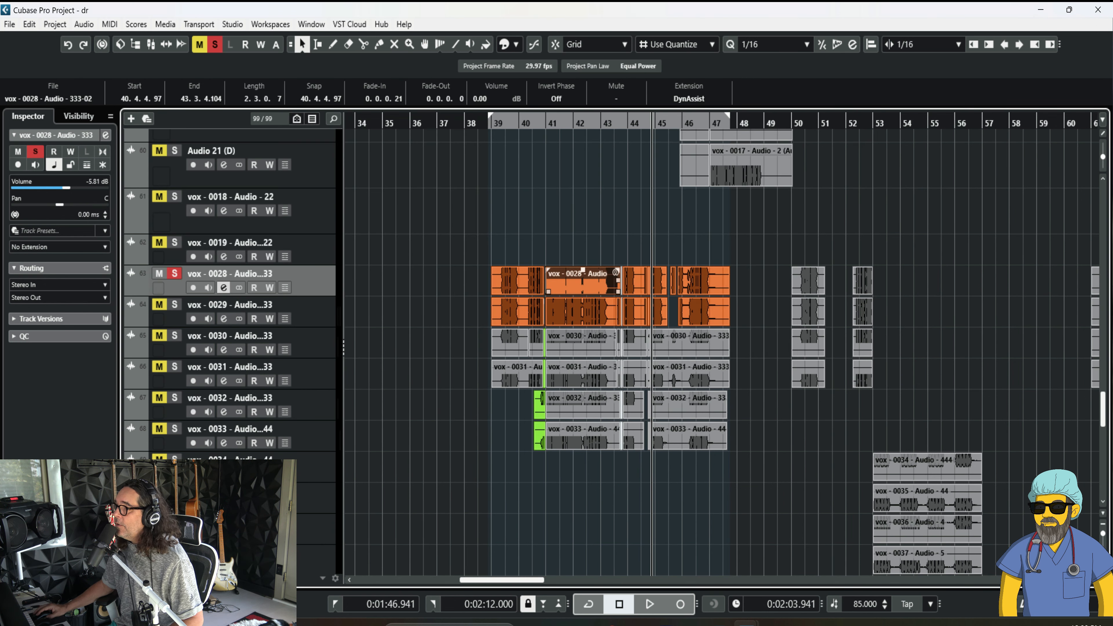
pyautogui.doubleClick(583, 272)
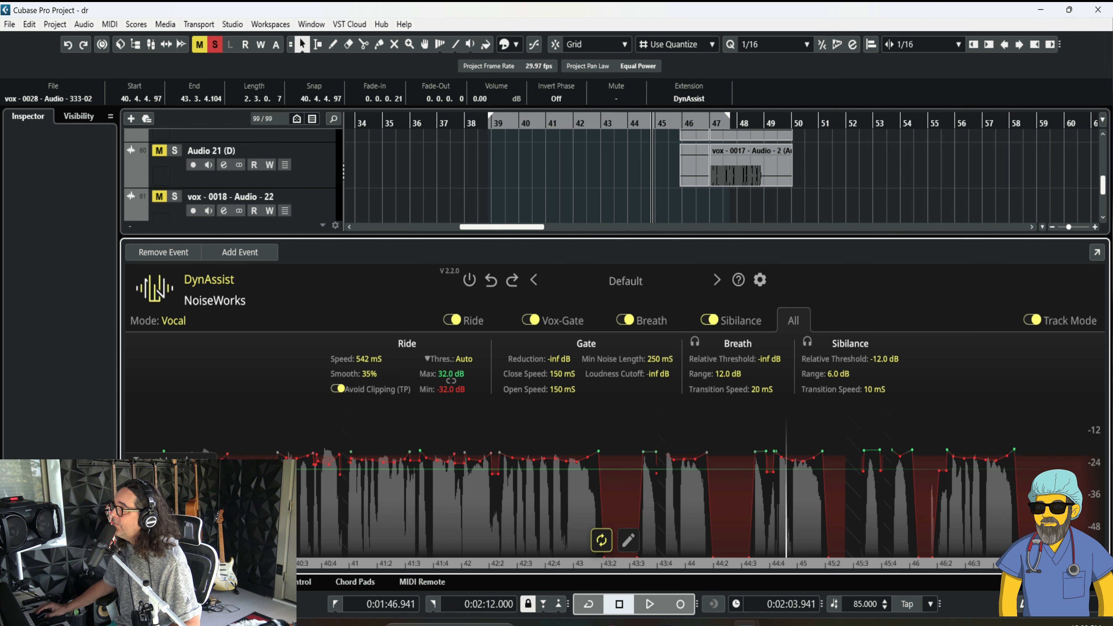
pyautogui.press('Return')
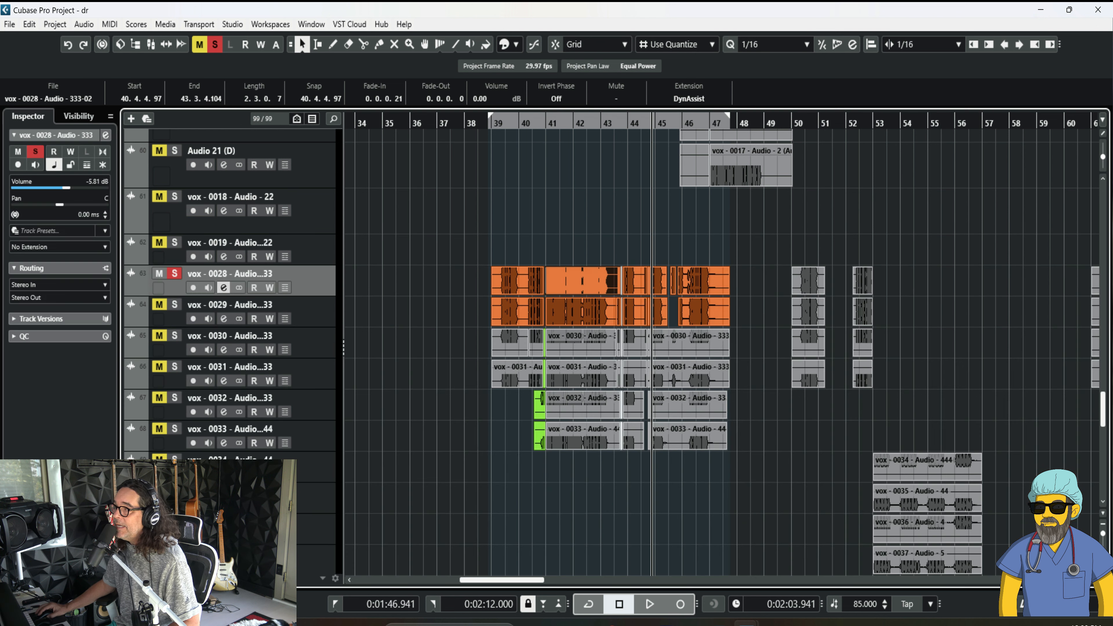
# Open the FabFilter Pro-Q 3 insert on vox - 0028 and add a -30 dB low shelf at about 12.6 Hz
pyautogui.click(224, 288)
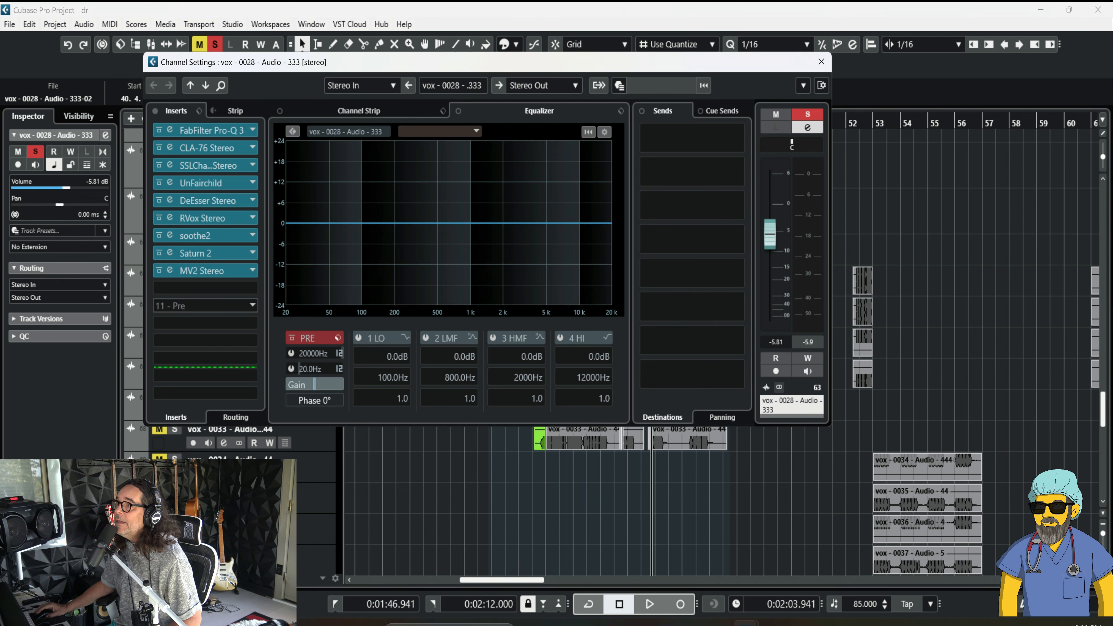
pyautogui.click(170, 130)
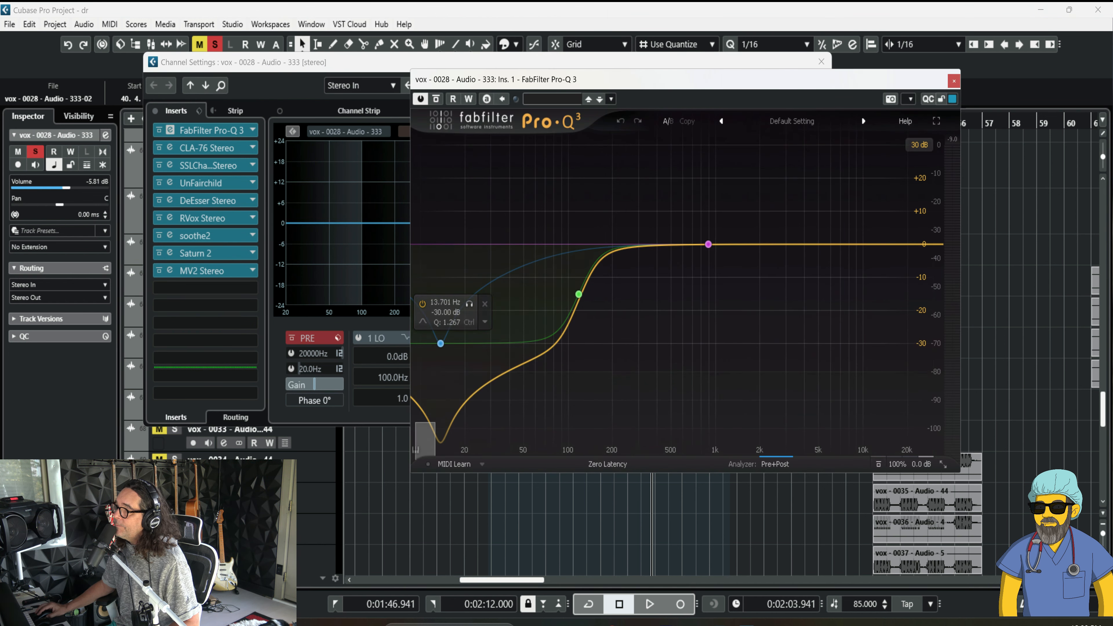
pyautogui.moveTo(421, 244); pyautogui.dragTo(434, 294)
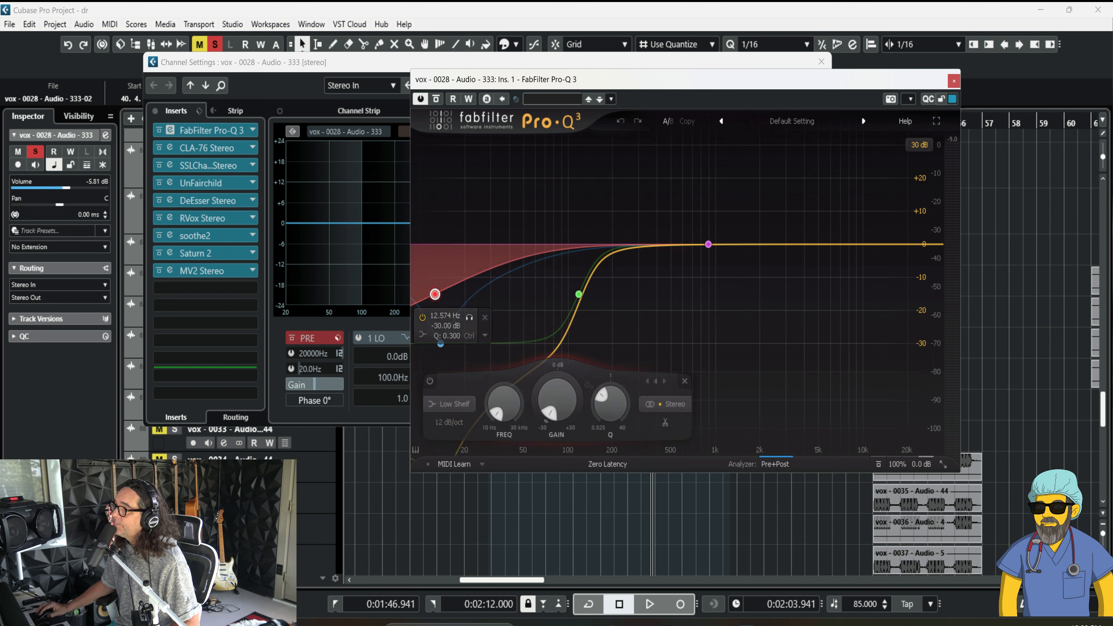
# Raise the green 48 dB/oct low shelf in Pro-Q 3 to 163.79 Hz at -30 dB while listening to the vocal
pyautogui.moveTo(579, 294); pyautogui.dragTo(585, 294)
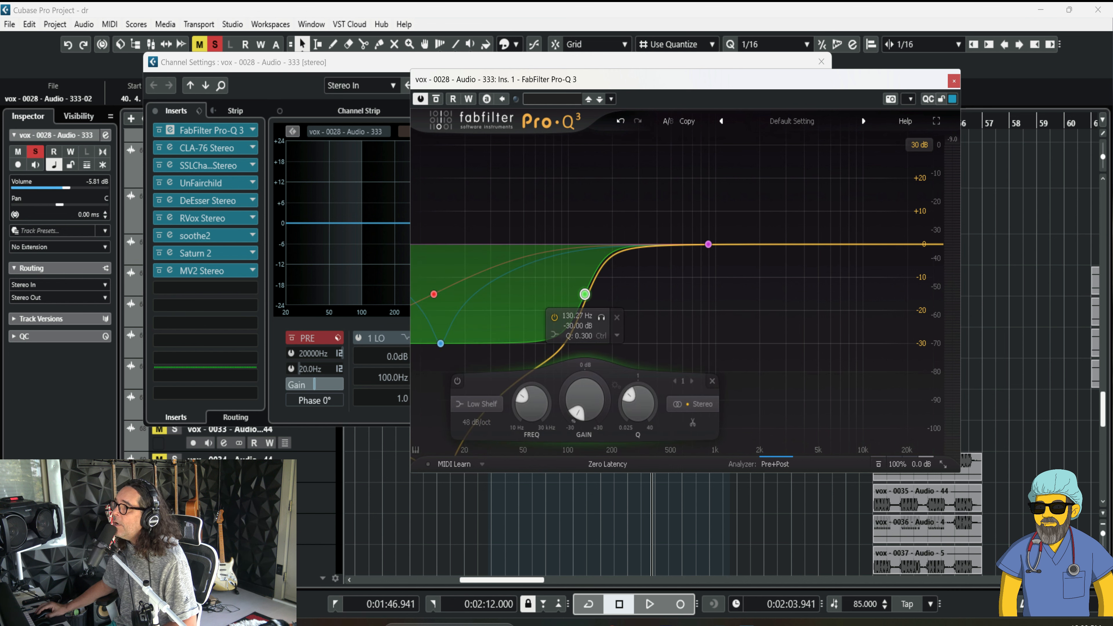
pyautogui.press('space')
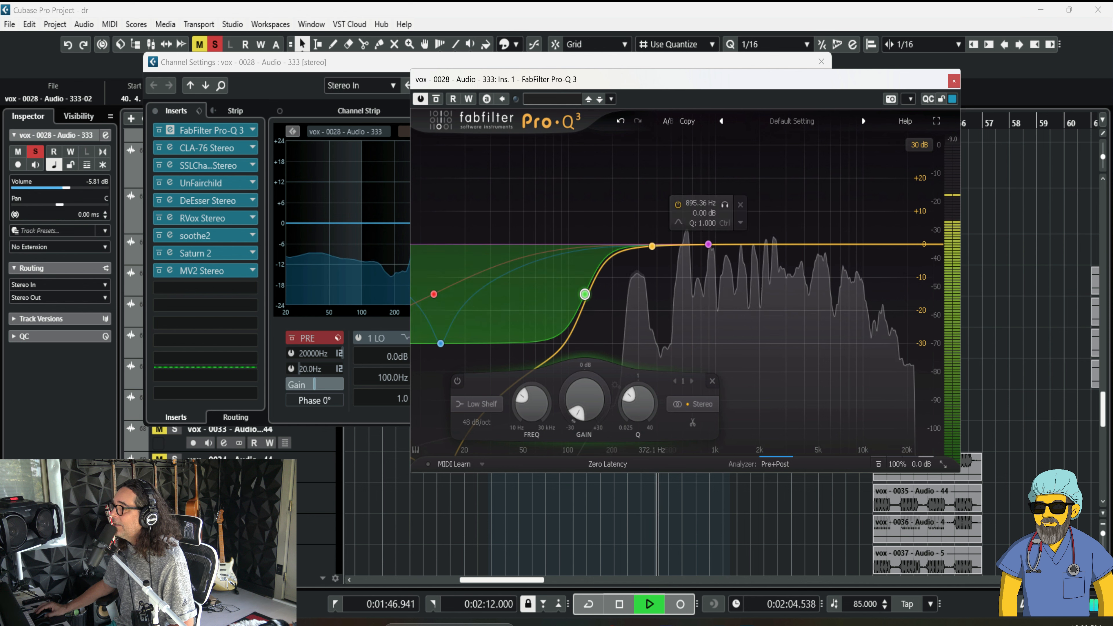
pyautogui.moveTo(585, 294); pyautogui.dragTo(599, 294)
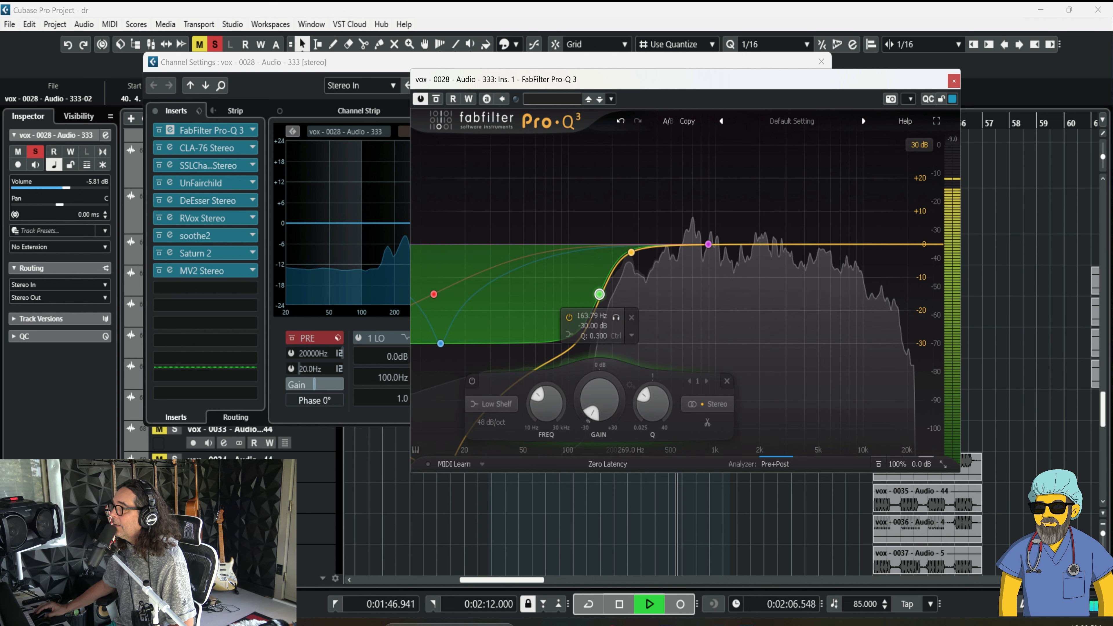
pyautogui.press('space')
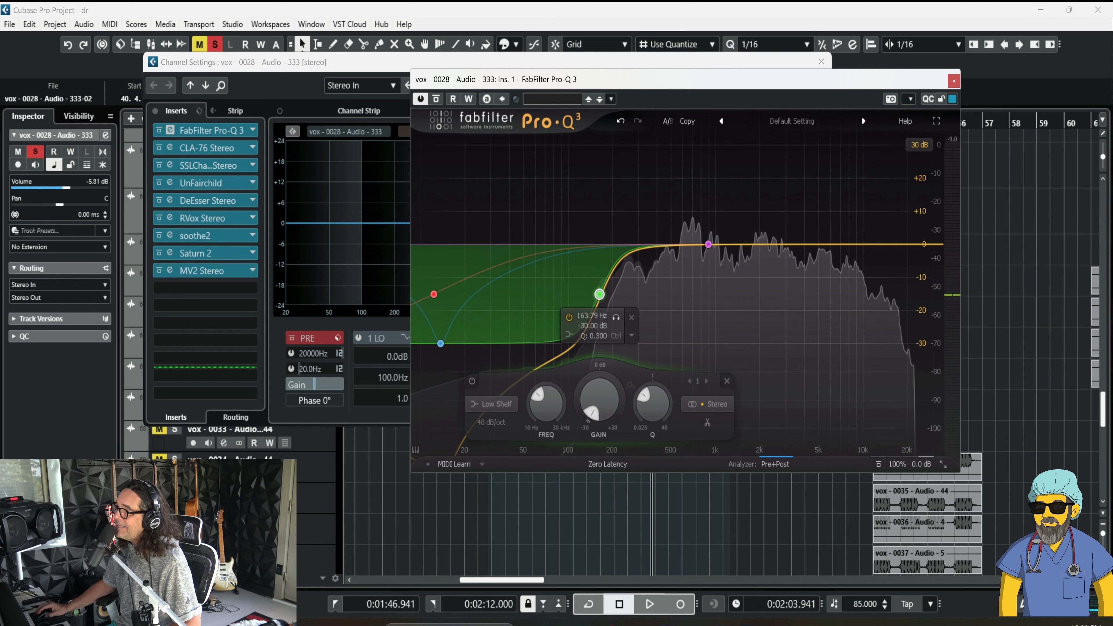
# Review the CLA-76 insert on vox - 0028 and compare the vocal with the compressor active and bypassed during playback
pyautogui.click(170, 148)
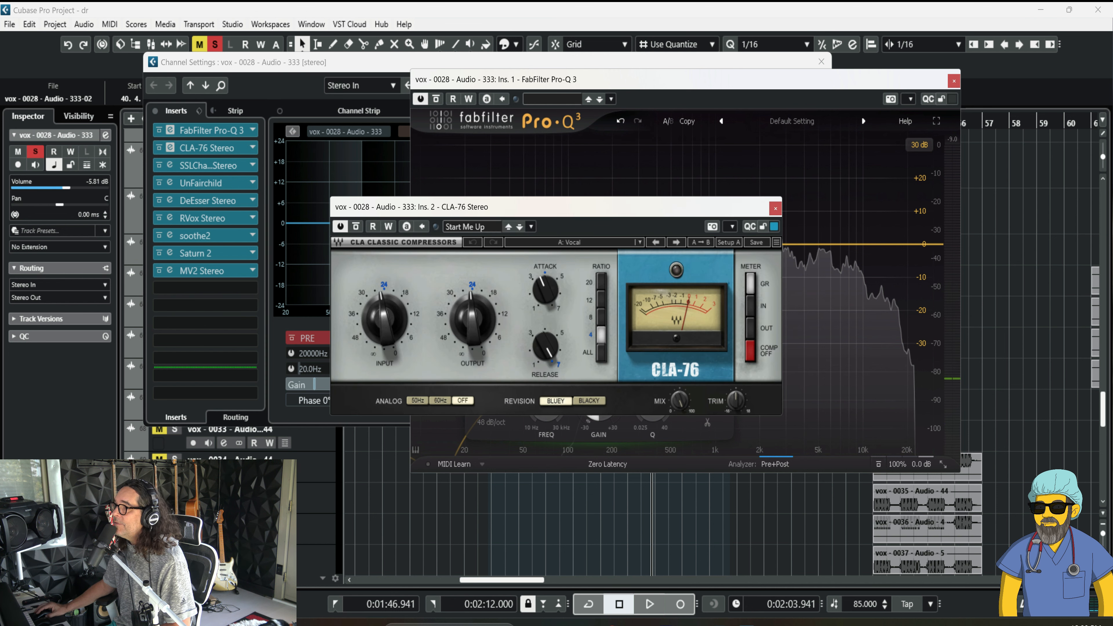
pyautogui.press('space')
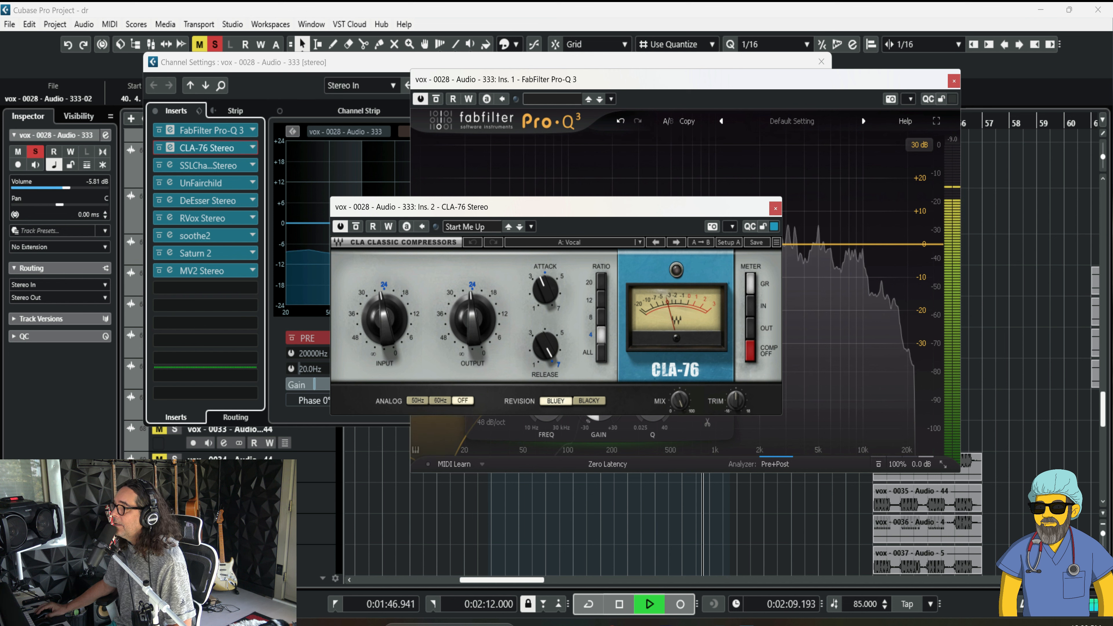
pyautogui.press('space')
pyautogui.click(356, 226)
pyautogui.press('space')
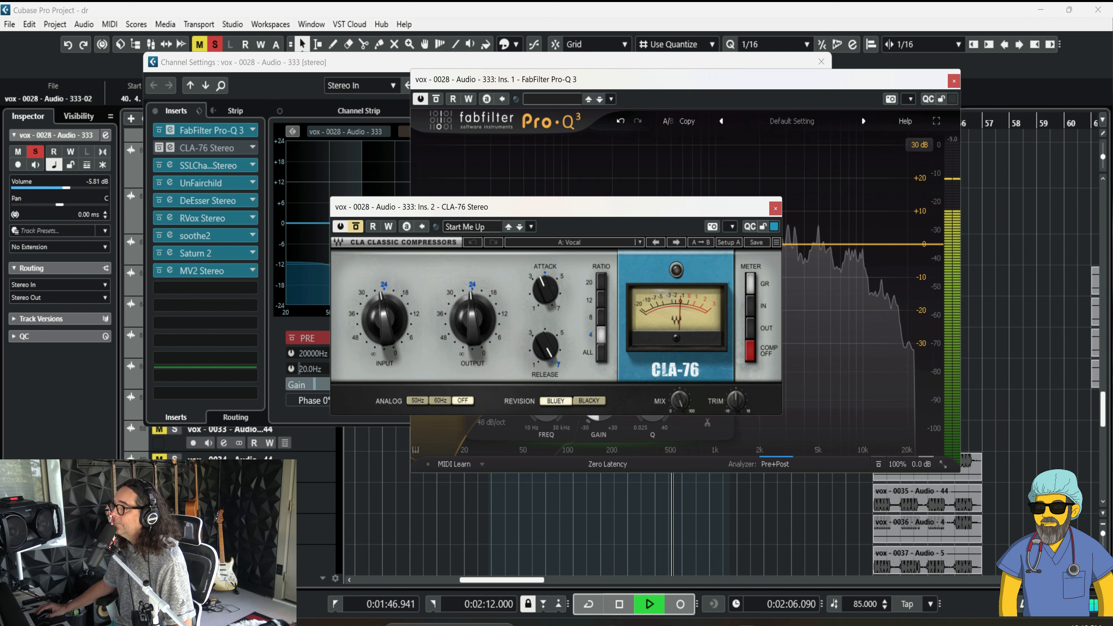
pyautogui.click(356, 226)
pyautogui.press('space')
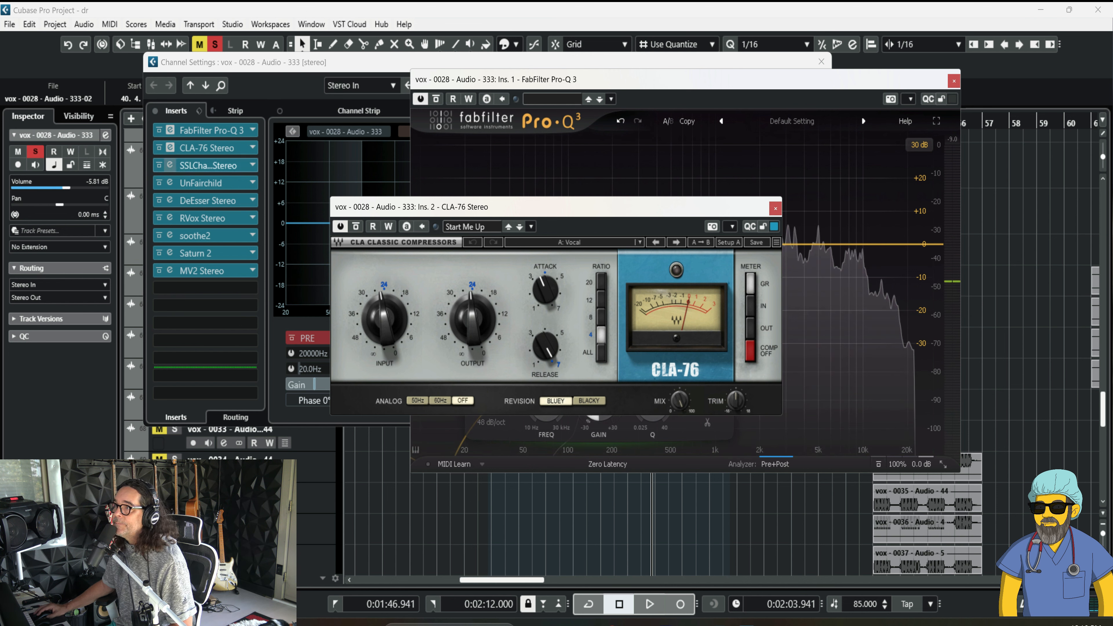
# Review the SSLChannel insert's settings on vox - 0028, and close the SSLChannel and CLA-76 editors
pyautogui.click(201, 167)
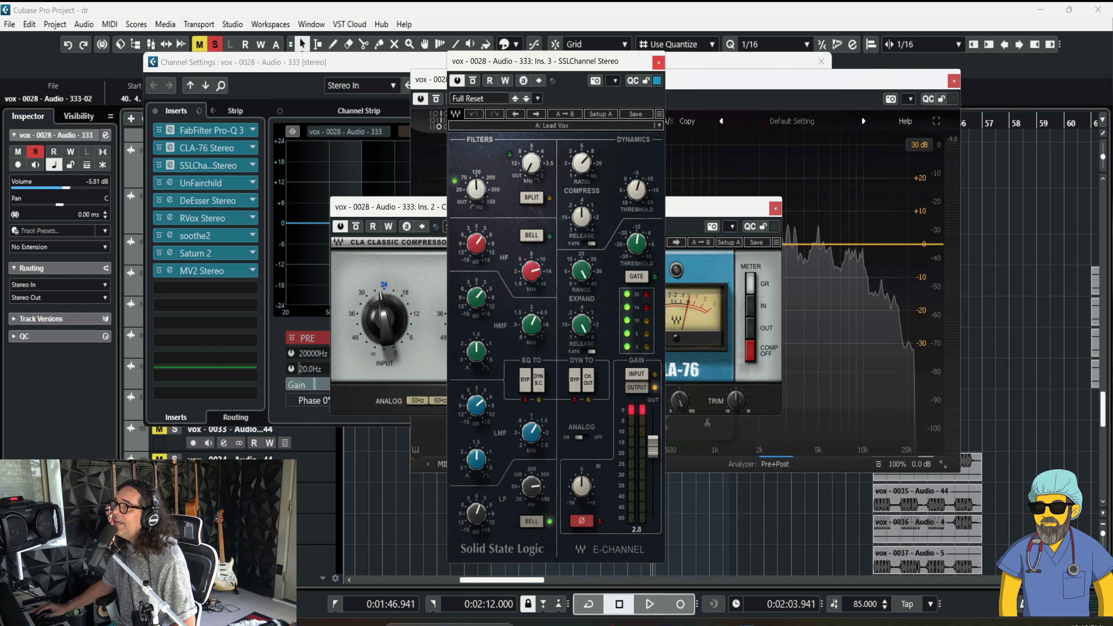
pyautogui.press('Escape')
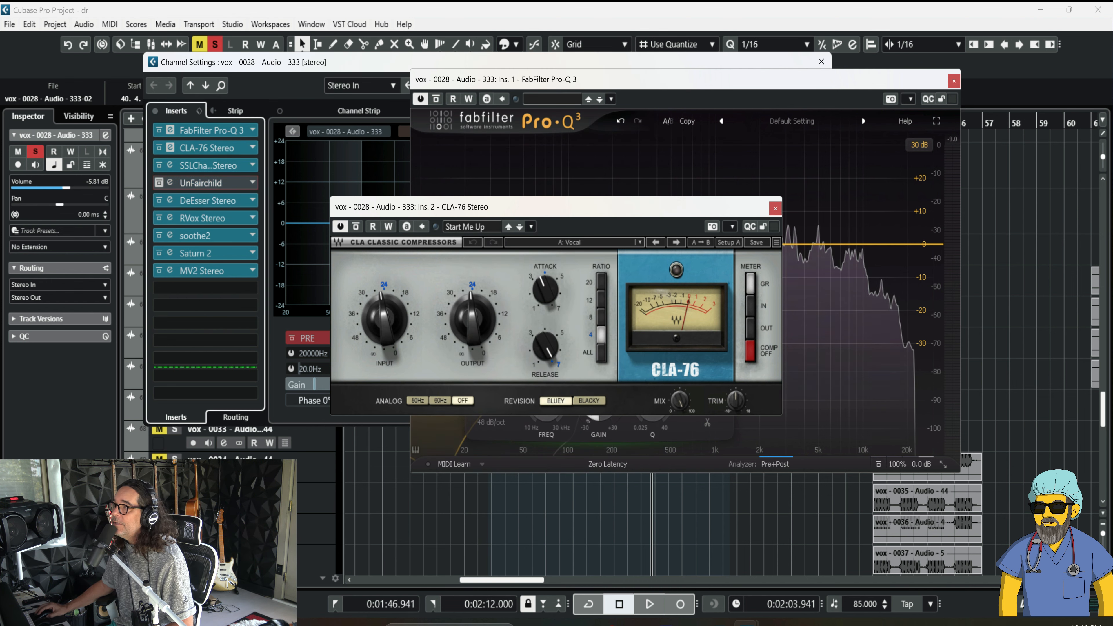
pyautogui.press('Escape')
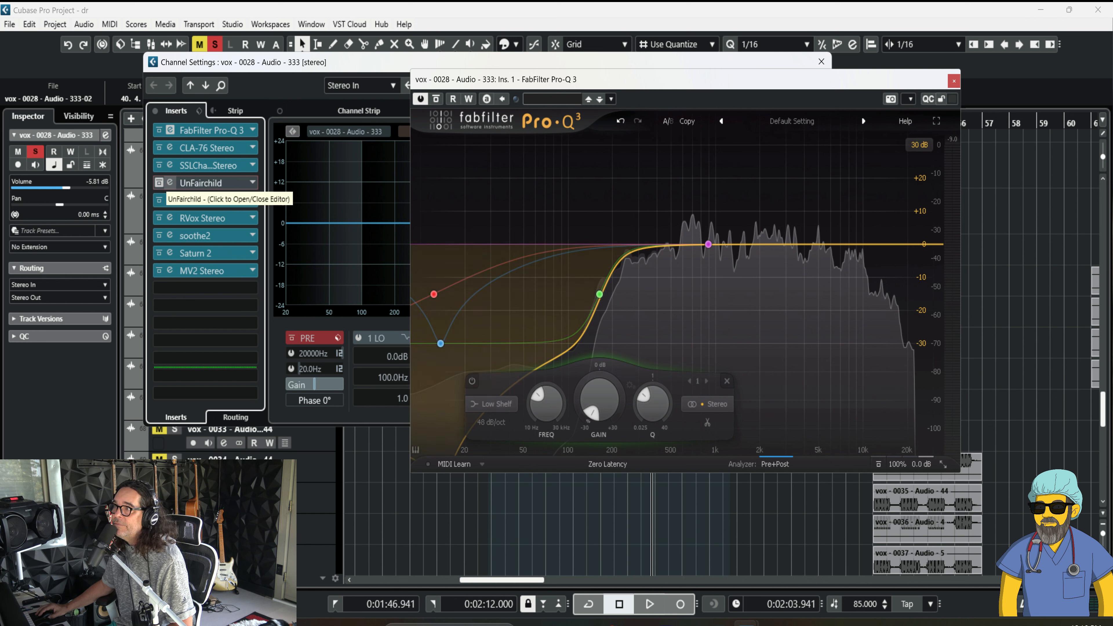
# Play the vox - 0028 vocal with the UnFairchild insert bypassed and active to compare the sound
pyautogui.press('space')
pyautogui.press('space')
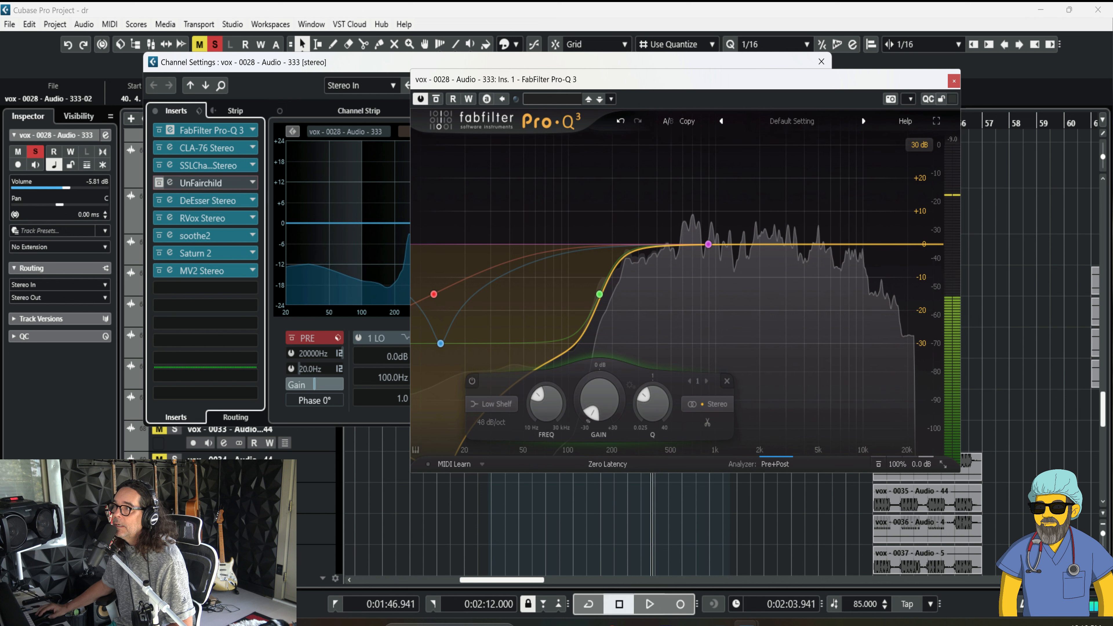
pyautogui.press('space')
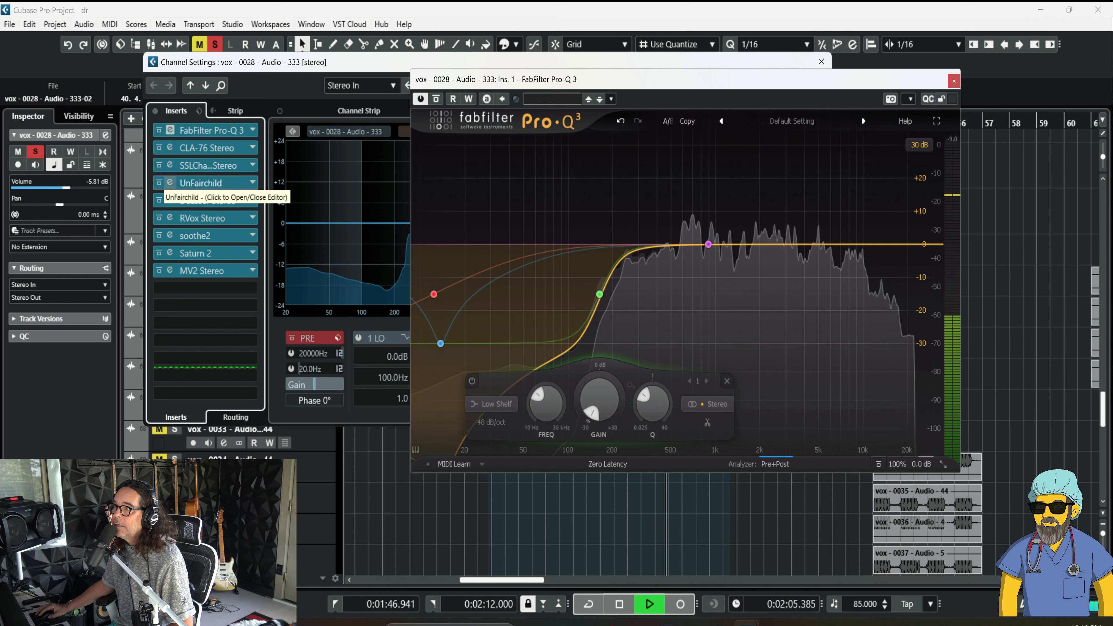
pyautogui.press('space')
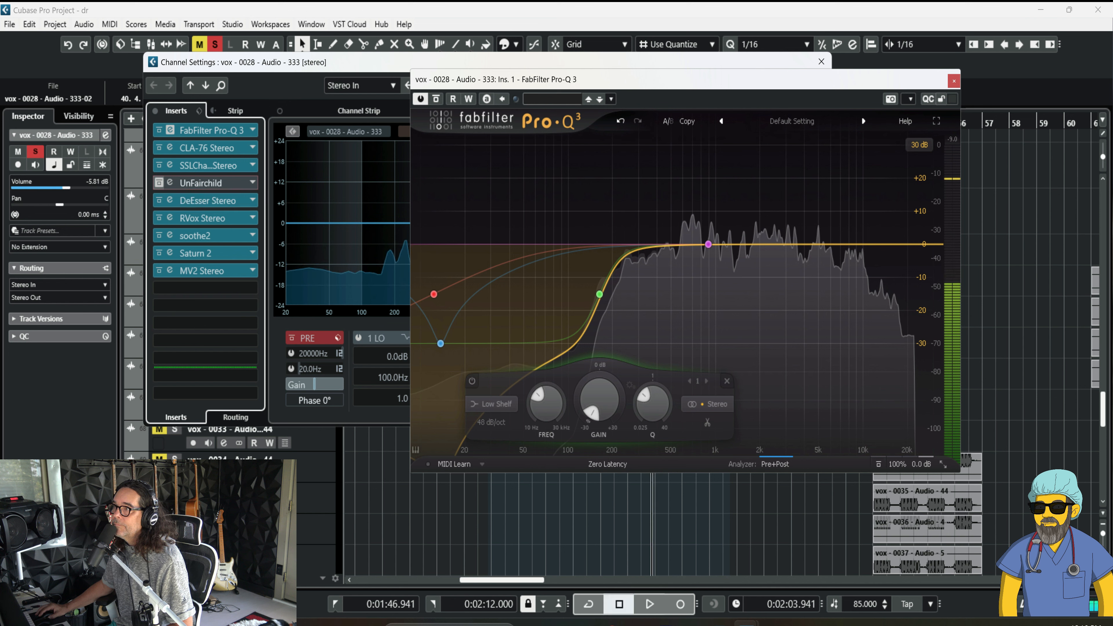
pyautogui.press('space')
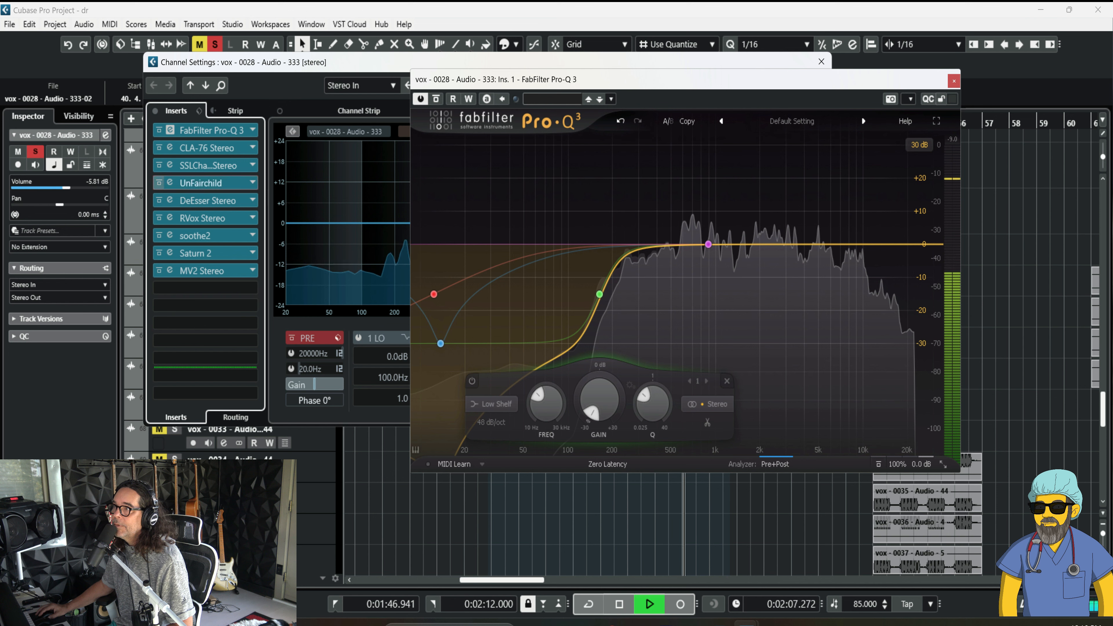
pyautogui.press('space')
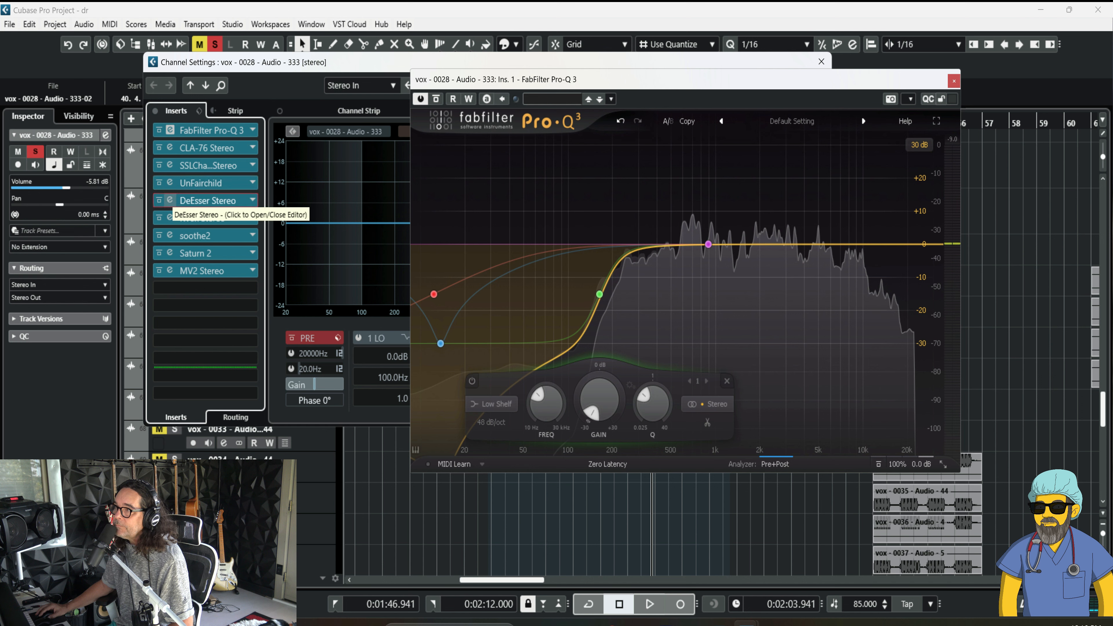
# Review the DeEsser settings on vox - 0028, and compare the vocal with RVox bypassed and active during playback
pyautogui.click(206, 202)
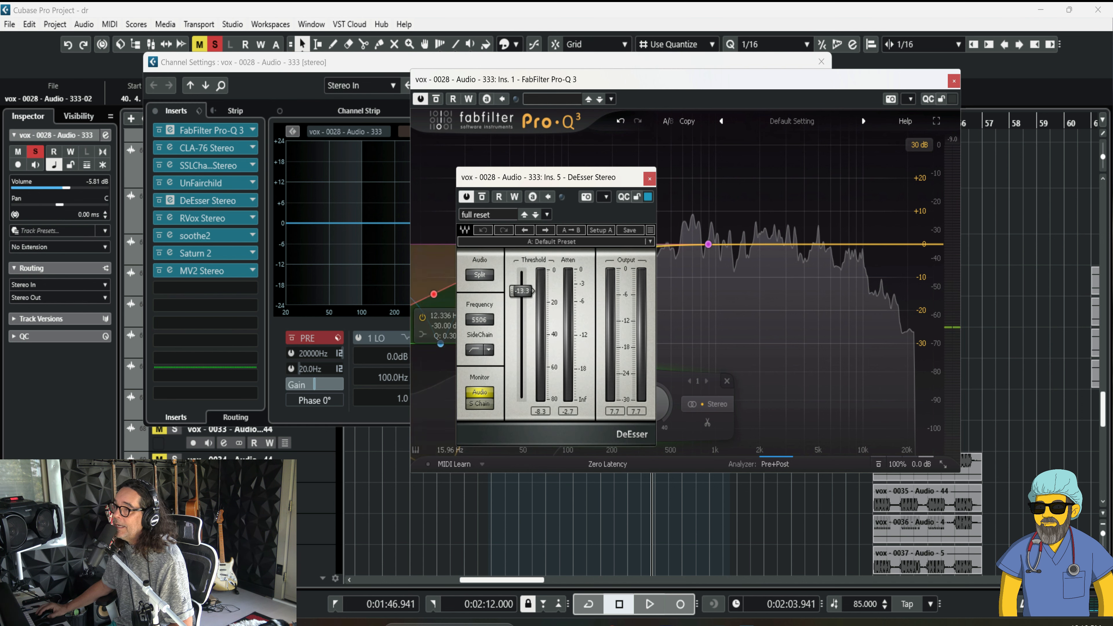
pyautogui.click(650, 179)
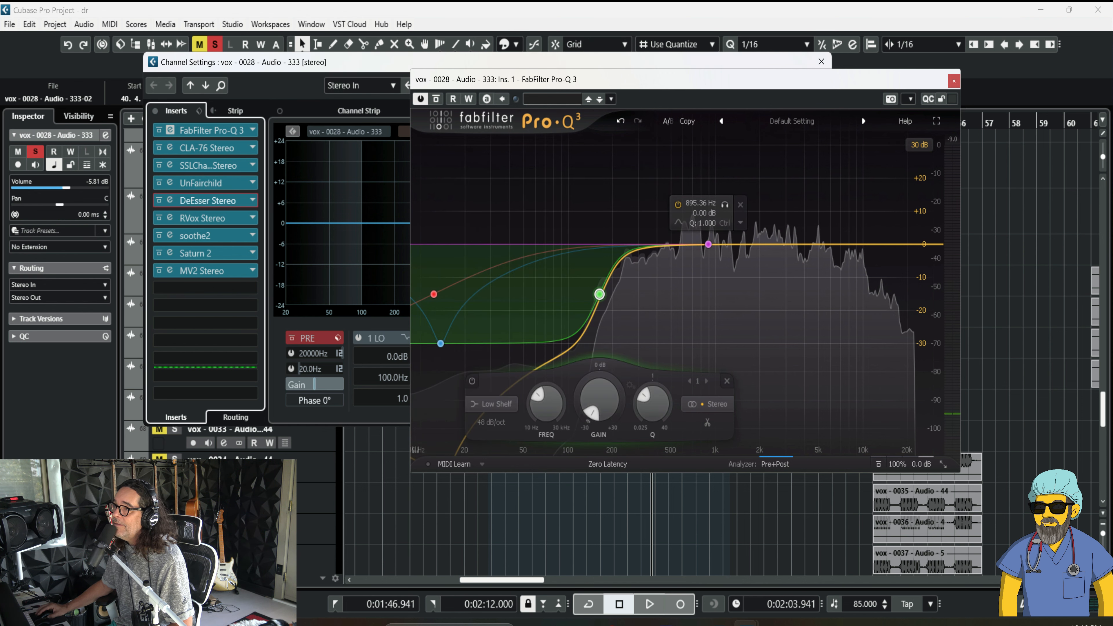
pyautogui.click(206, 218)
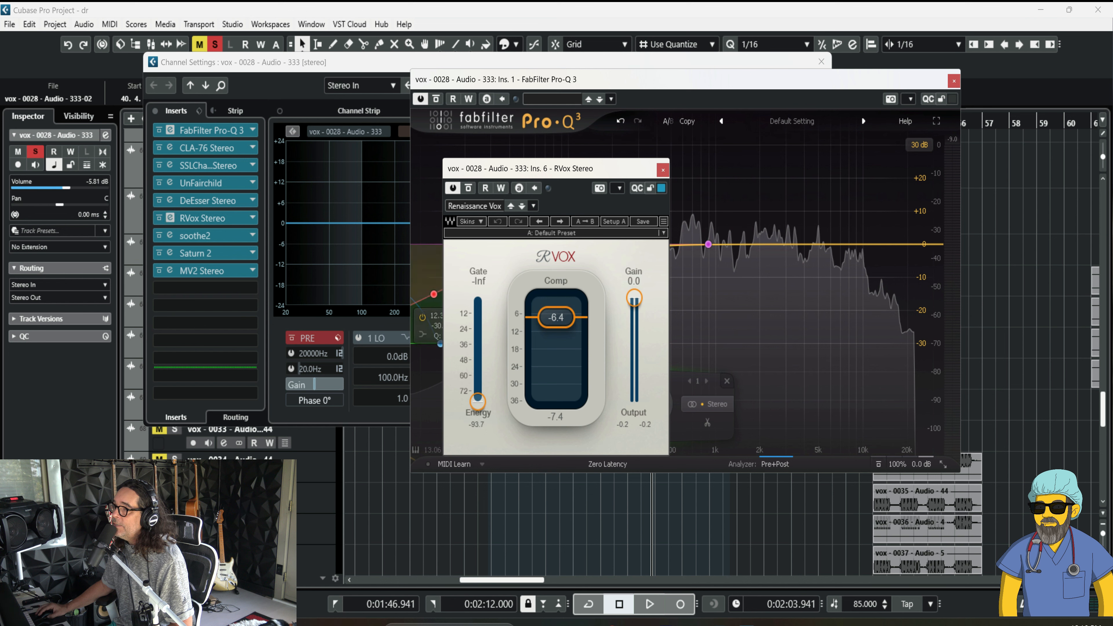
pyautogui.press('space')
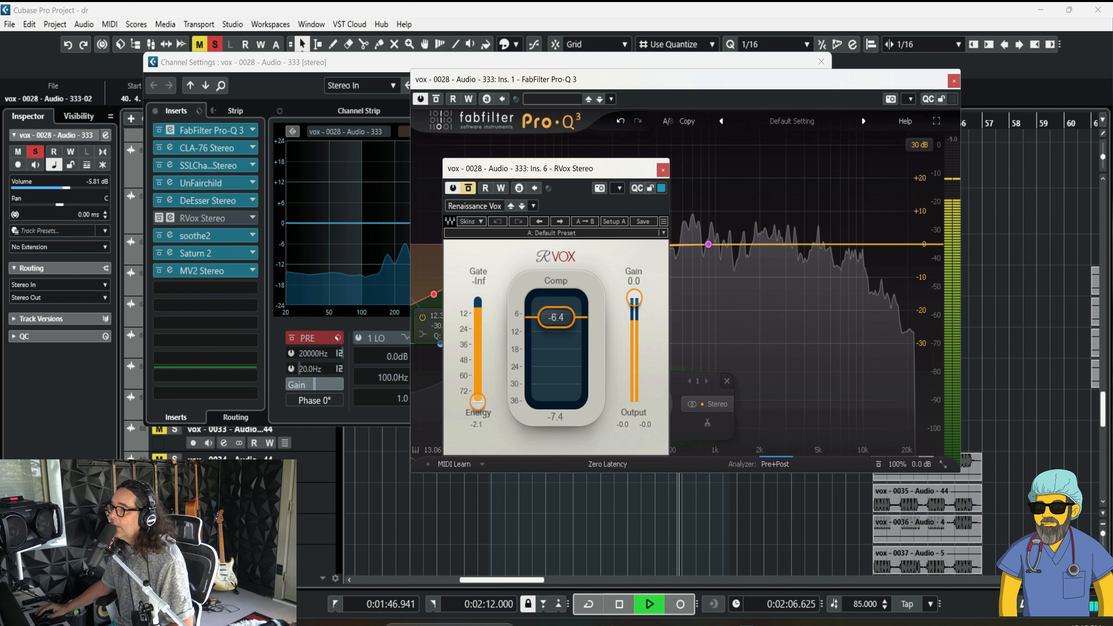
pyautogui.press('space')
pyautogui.press('space')
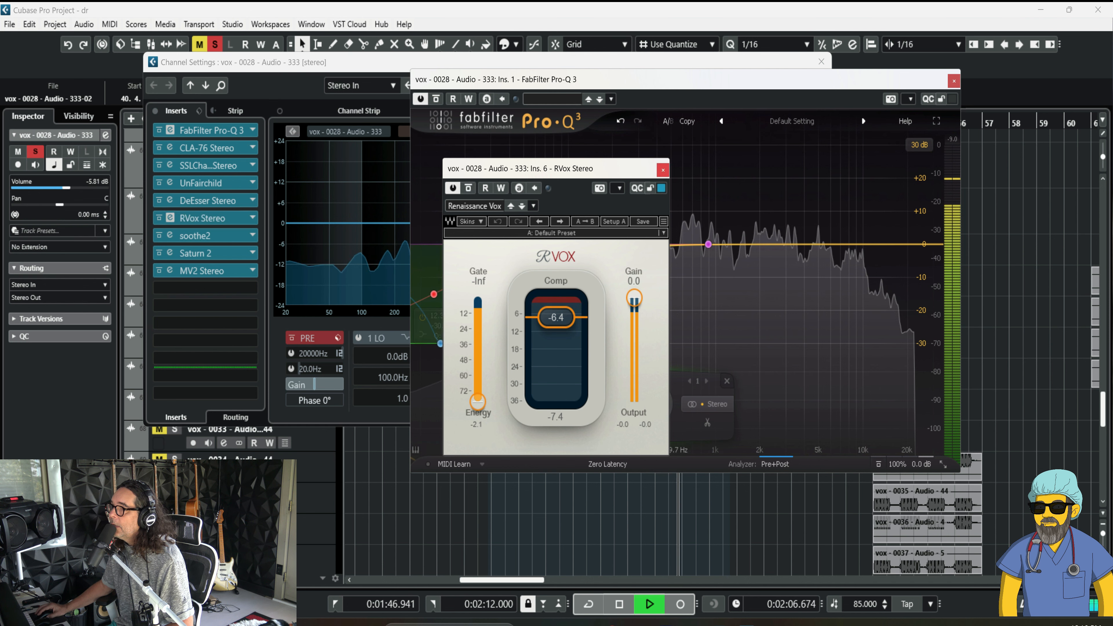
pyautogui.click(170, 218)
pyautogui.press('space')
# Review the soothe2 insert with its Harsh vox start preset and compare the vocal with it active and bypassed
pyautogui.click(170, 235)
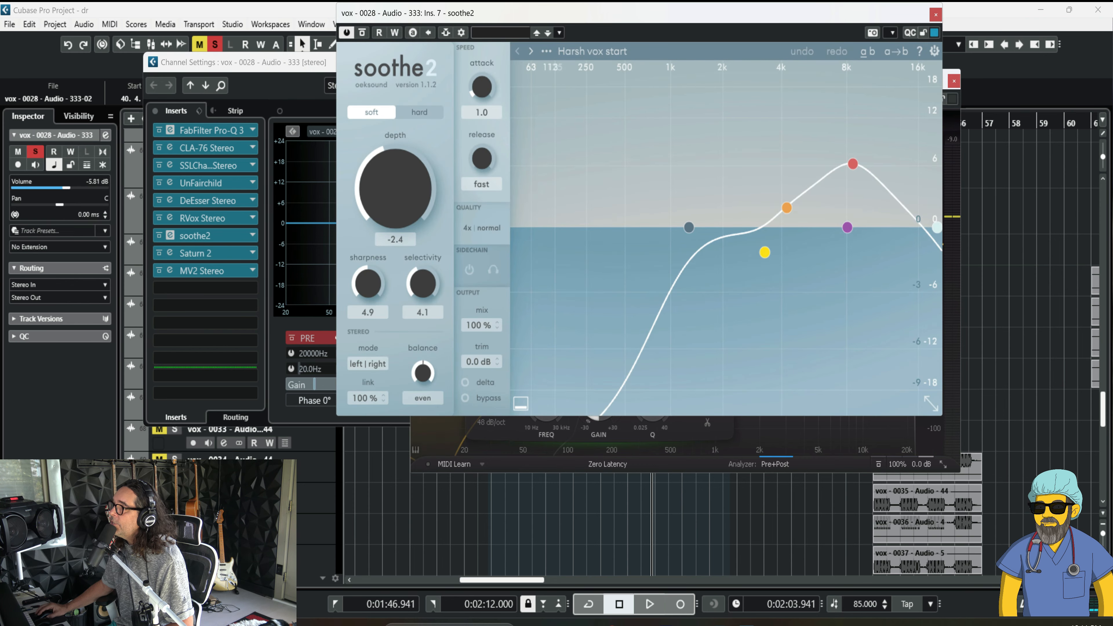
pyautogui.press('space')
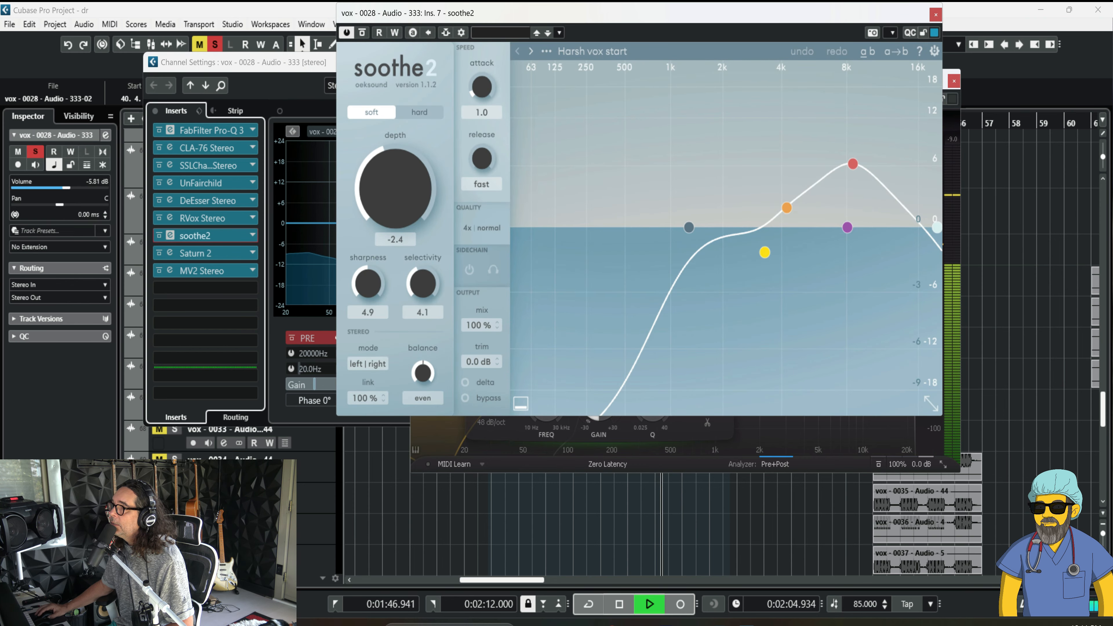
pyautogui.press('space')
pyautogui.click(362, 33)
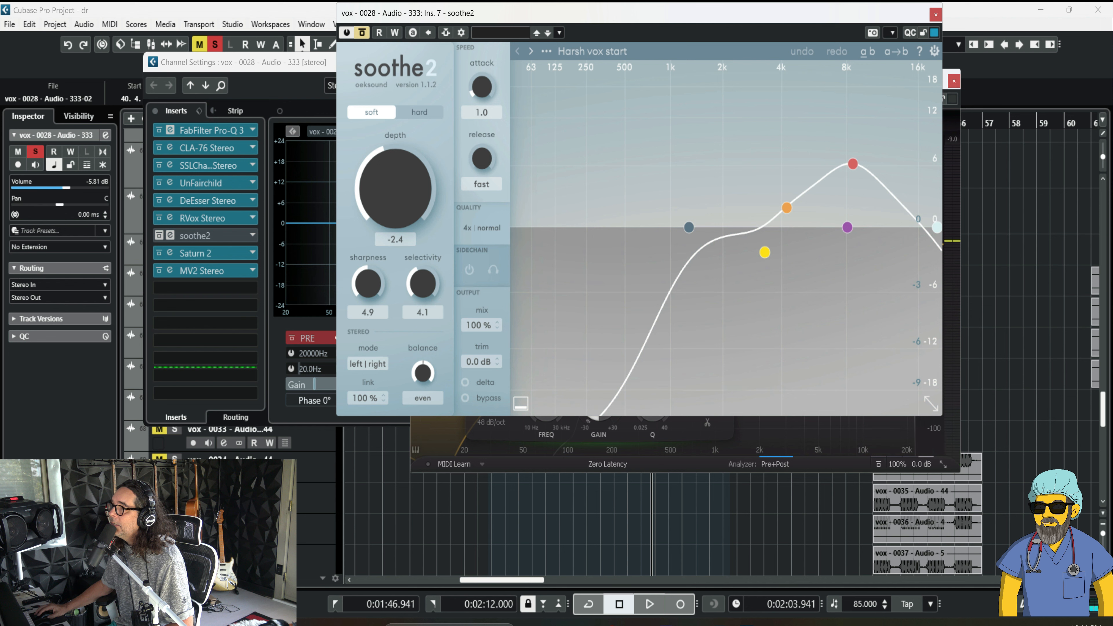
pyautogui.press('space')
pyautogui.click(362, 33)
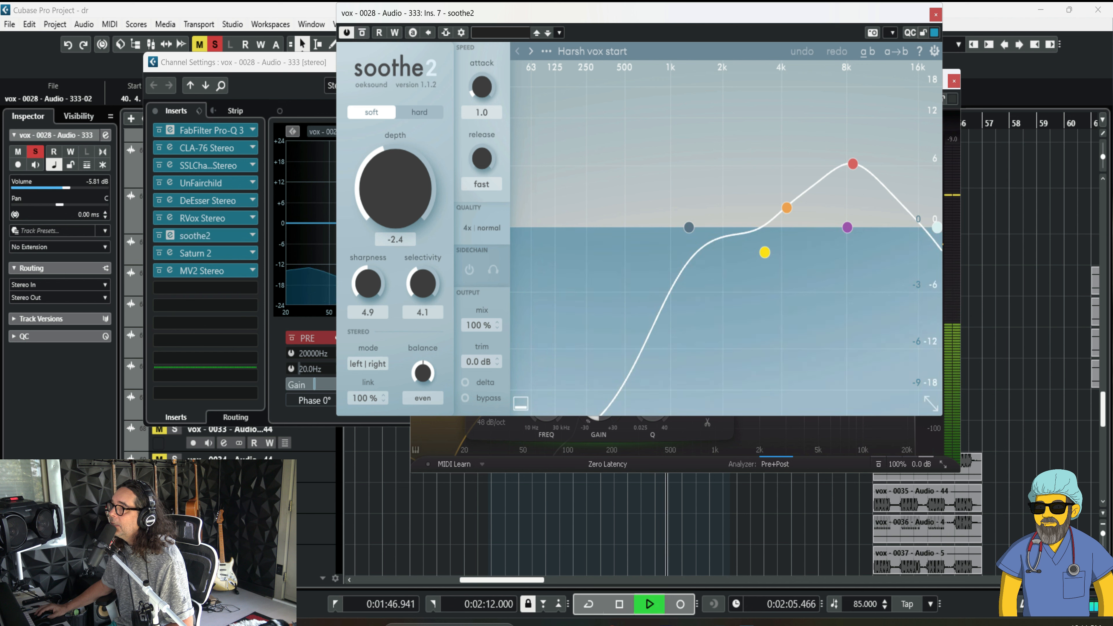
pyautogui.click(362, 33)
pyautogui.click(362, 32)
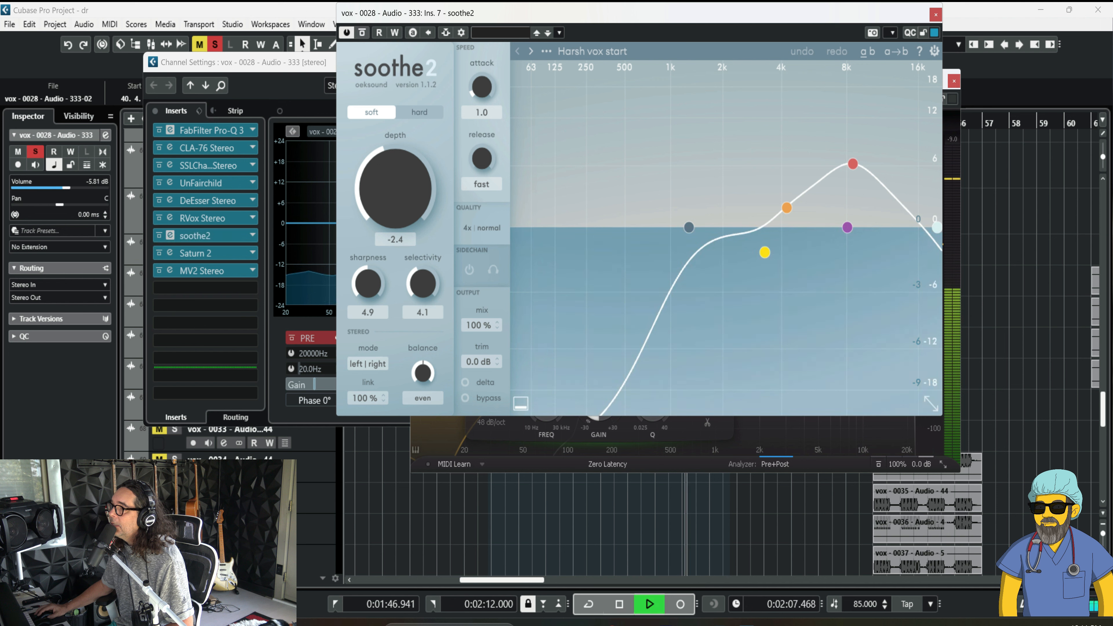
pyautogui.press('space')
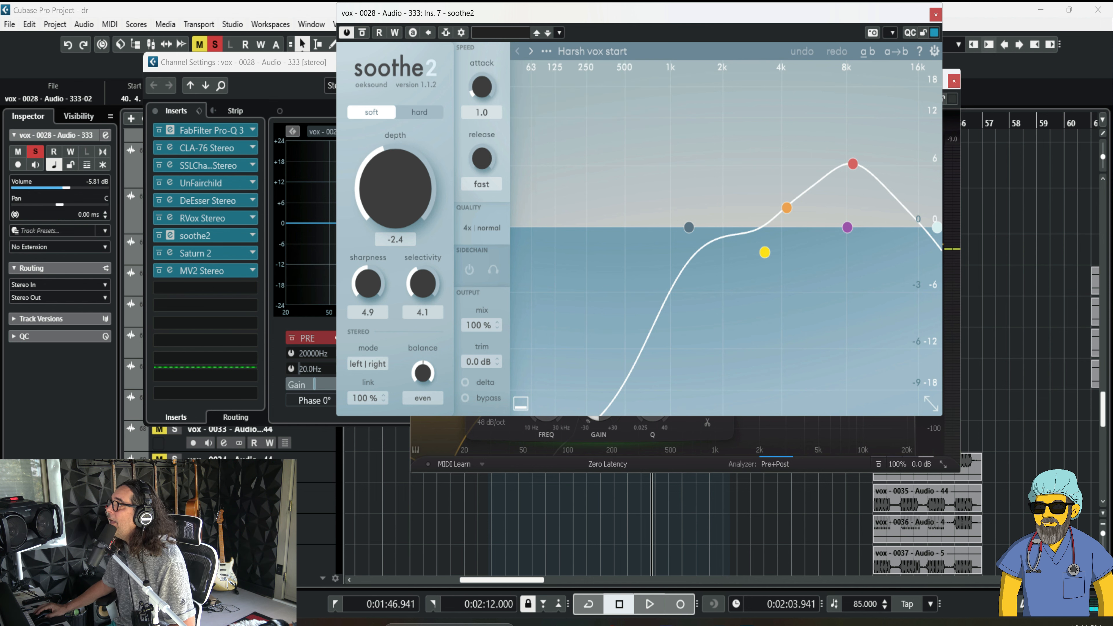
pyautogui.click(936, 15)
# Review the Saturn 2 insert on vox - 0028 and compare the playing vocal with the saturation active and bypassed
pyautogui.click(170, 253)
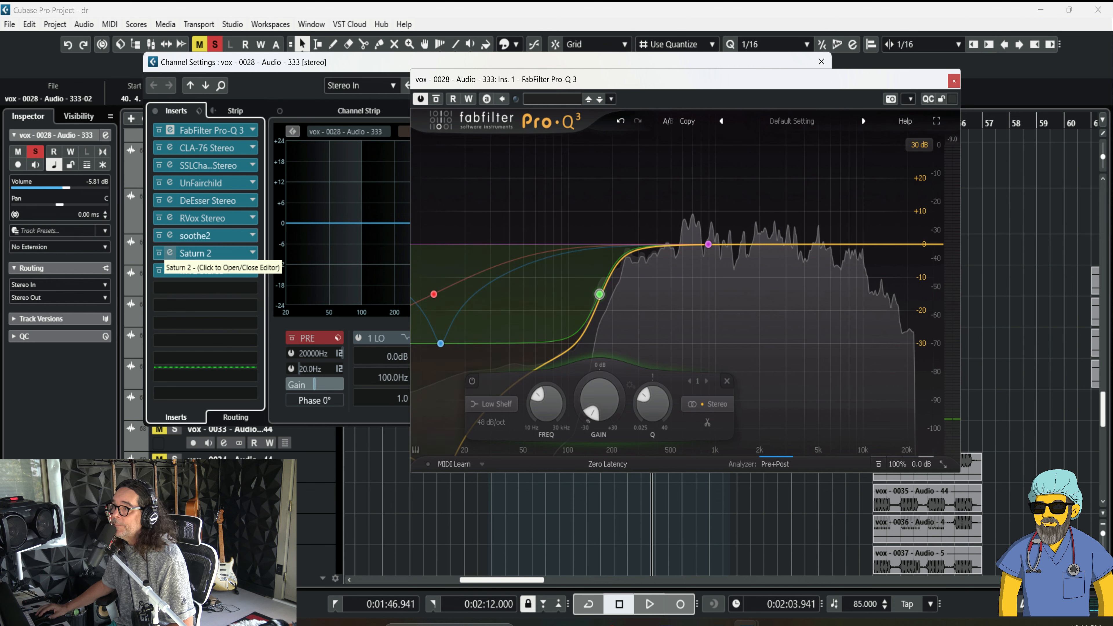
pyautogui.click(170, 253)
pyautogui.press('space')
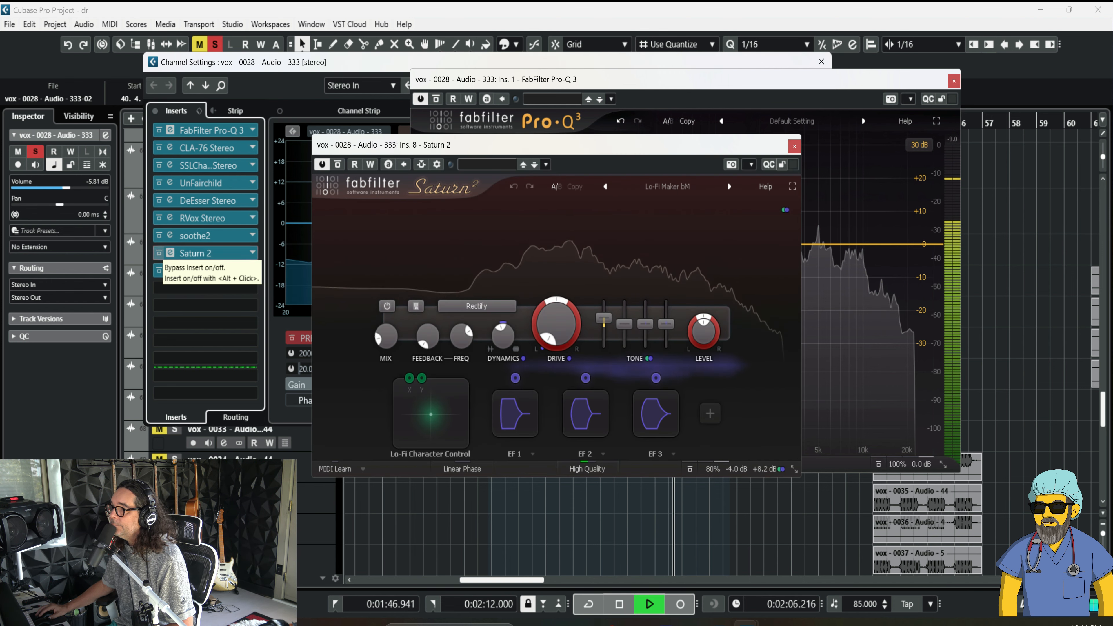
pyautogui.click(159, 253)
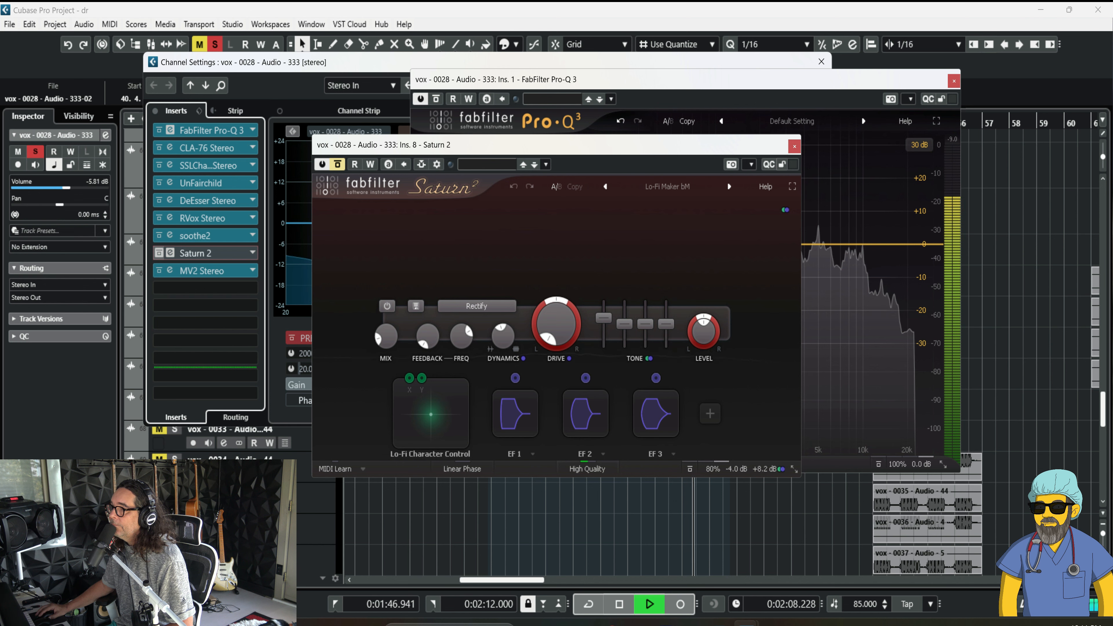
pyautogui.click(159, 253)
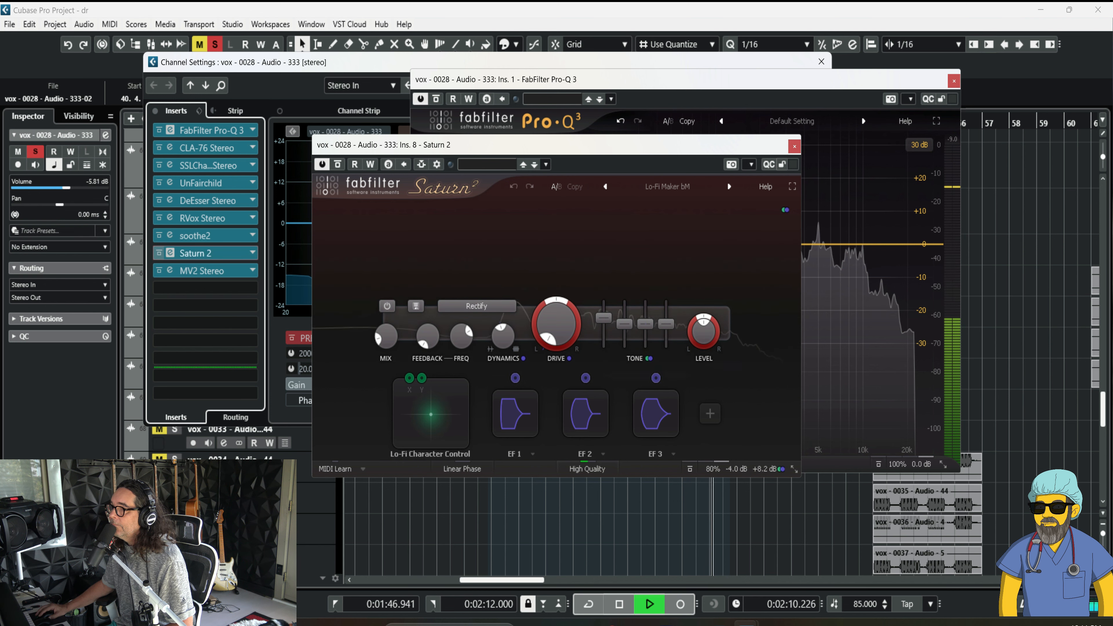
pyautogui.press('space')
# Review the MV2 insert's settings on vox - 0028, and close all open plug-in editors and the channel settings
pyautogui.click(170, 270)
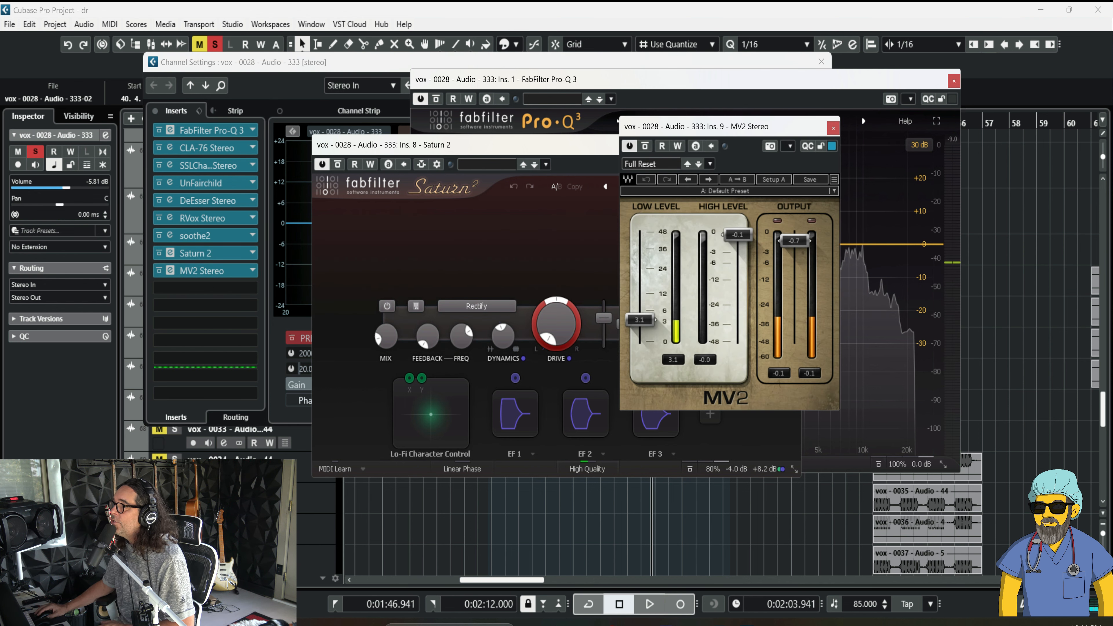
pyautogui.click(603, 145)
pyautogui.click(794, 146)
pyautogui.click(833, 128)
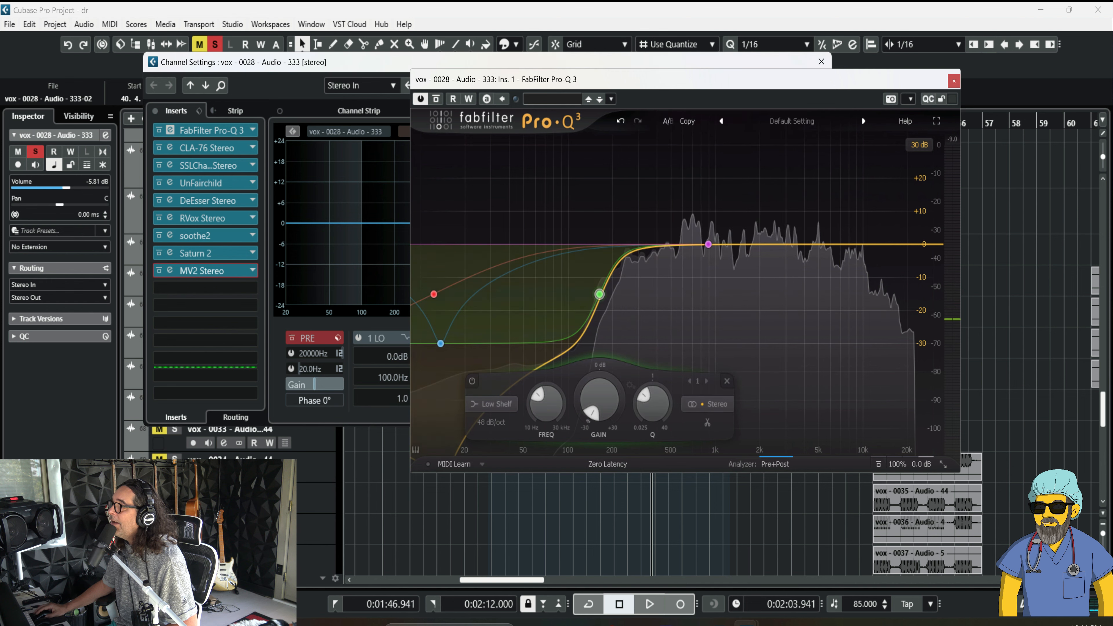
pyautogui.click(954, 81)
pyautogui.click(821, 62)
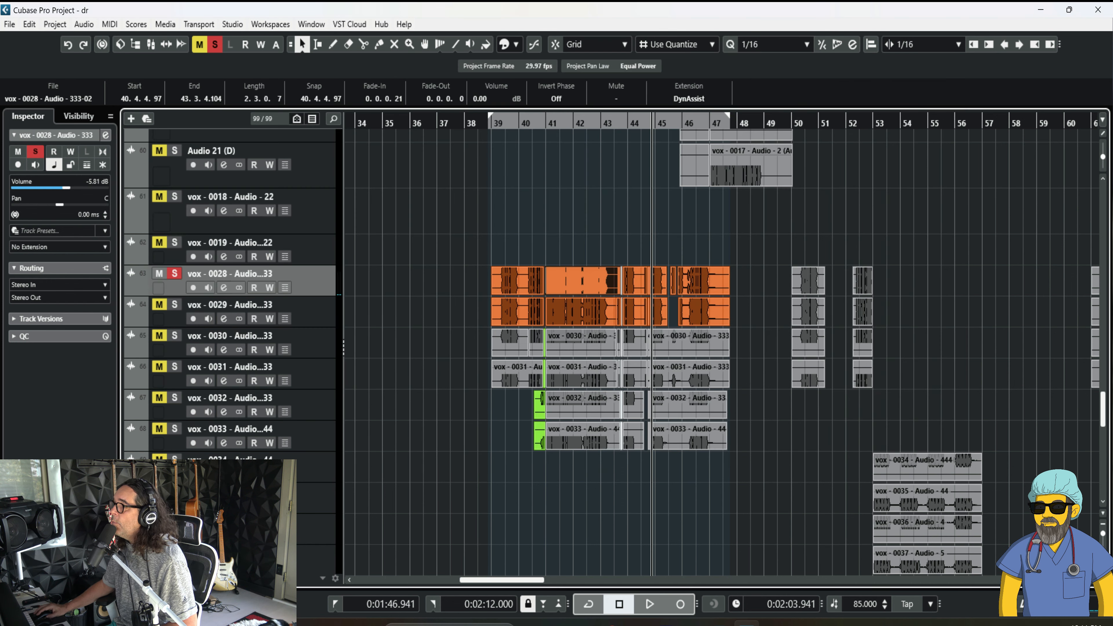
# Move the playhead to just before bar 40 and zoom in on the stacked vocal events around bars 39 to 43
pyautogui.moveTo(516, 124); pyautogui.dragTo(516, 280)
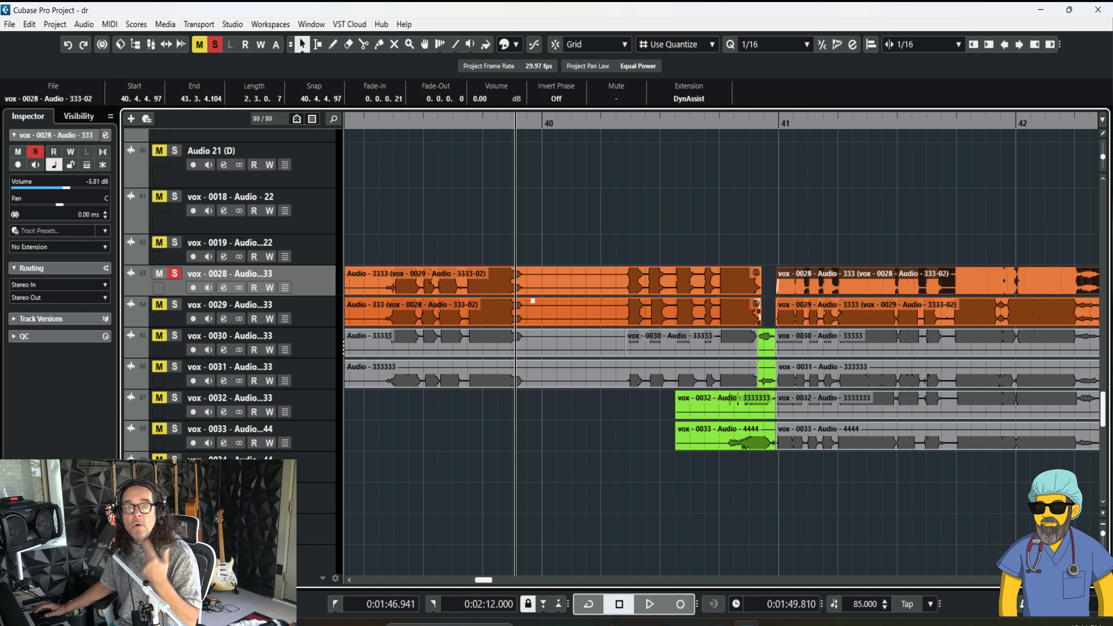
pyautogui.press('g')
pyautogui.press('g')
pyautogui.press('g')
pyautogui.press('g')
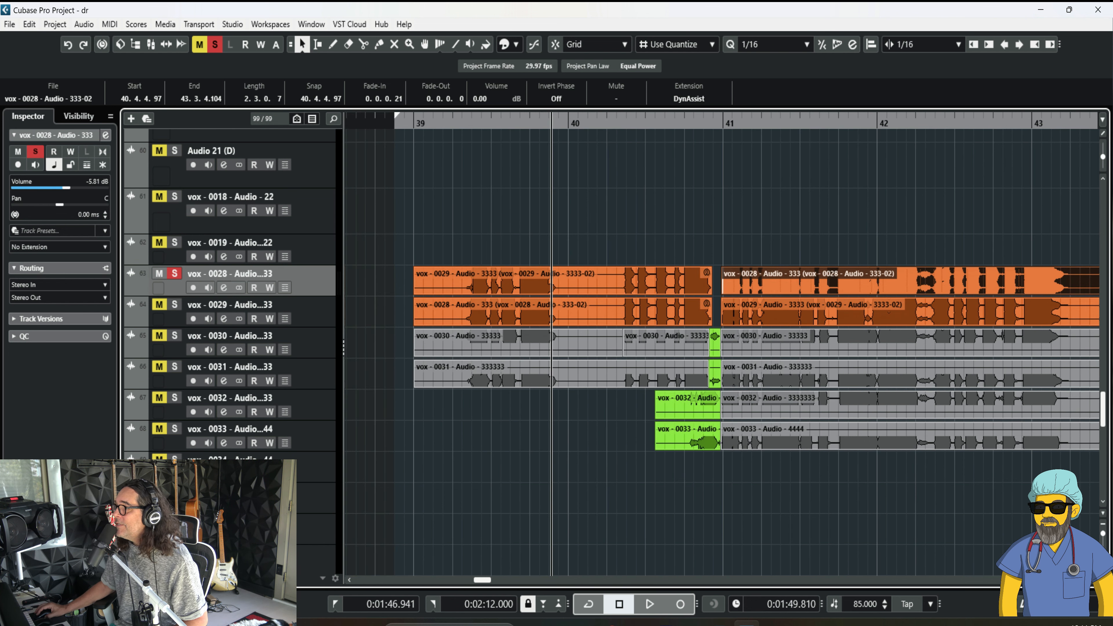